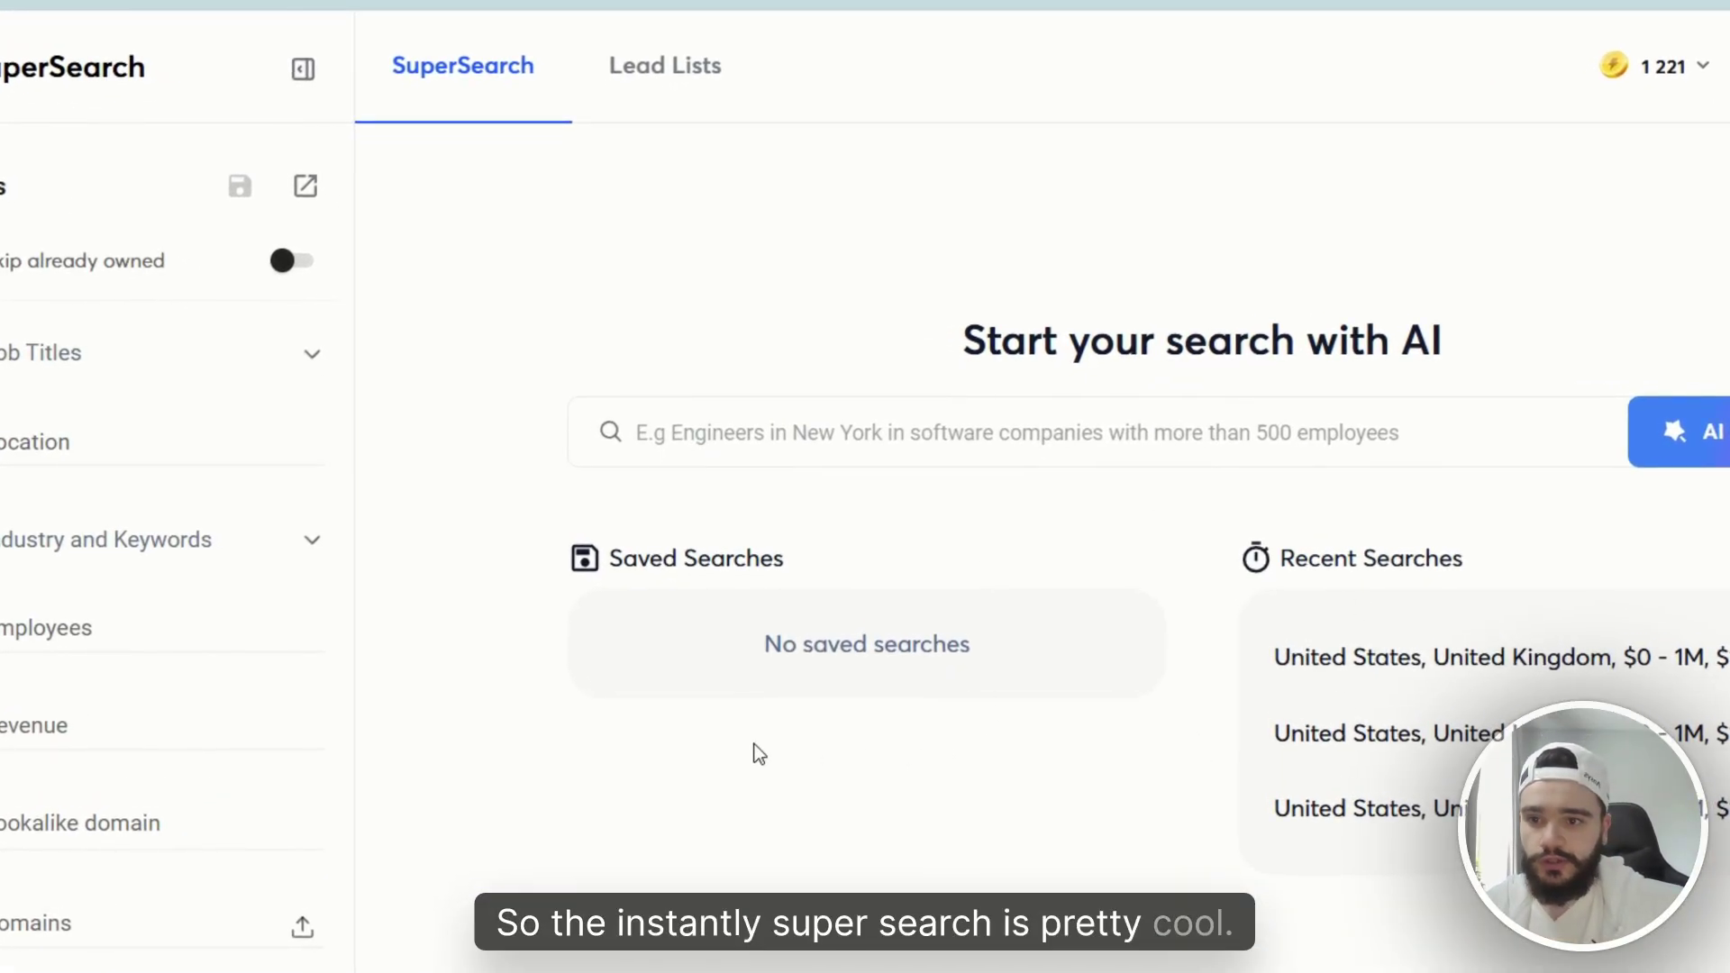
- Examine the lead search filters for job titles, location, and industry and keywords
scroll(85, 522, "down", 2)
scroll(90, 220, "up", 2)
scroll(30, 206, "down", 1)
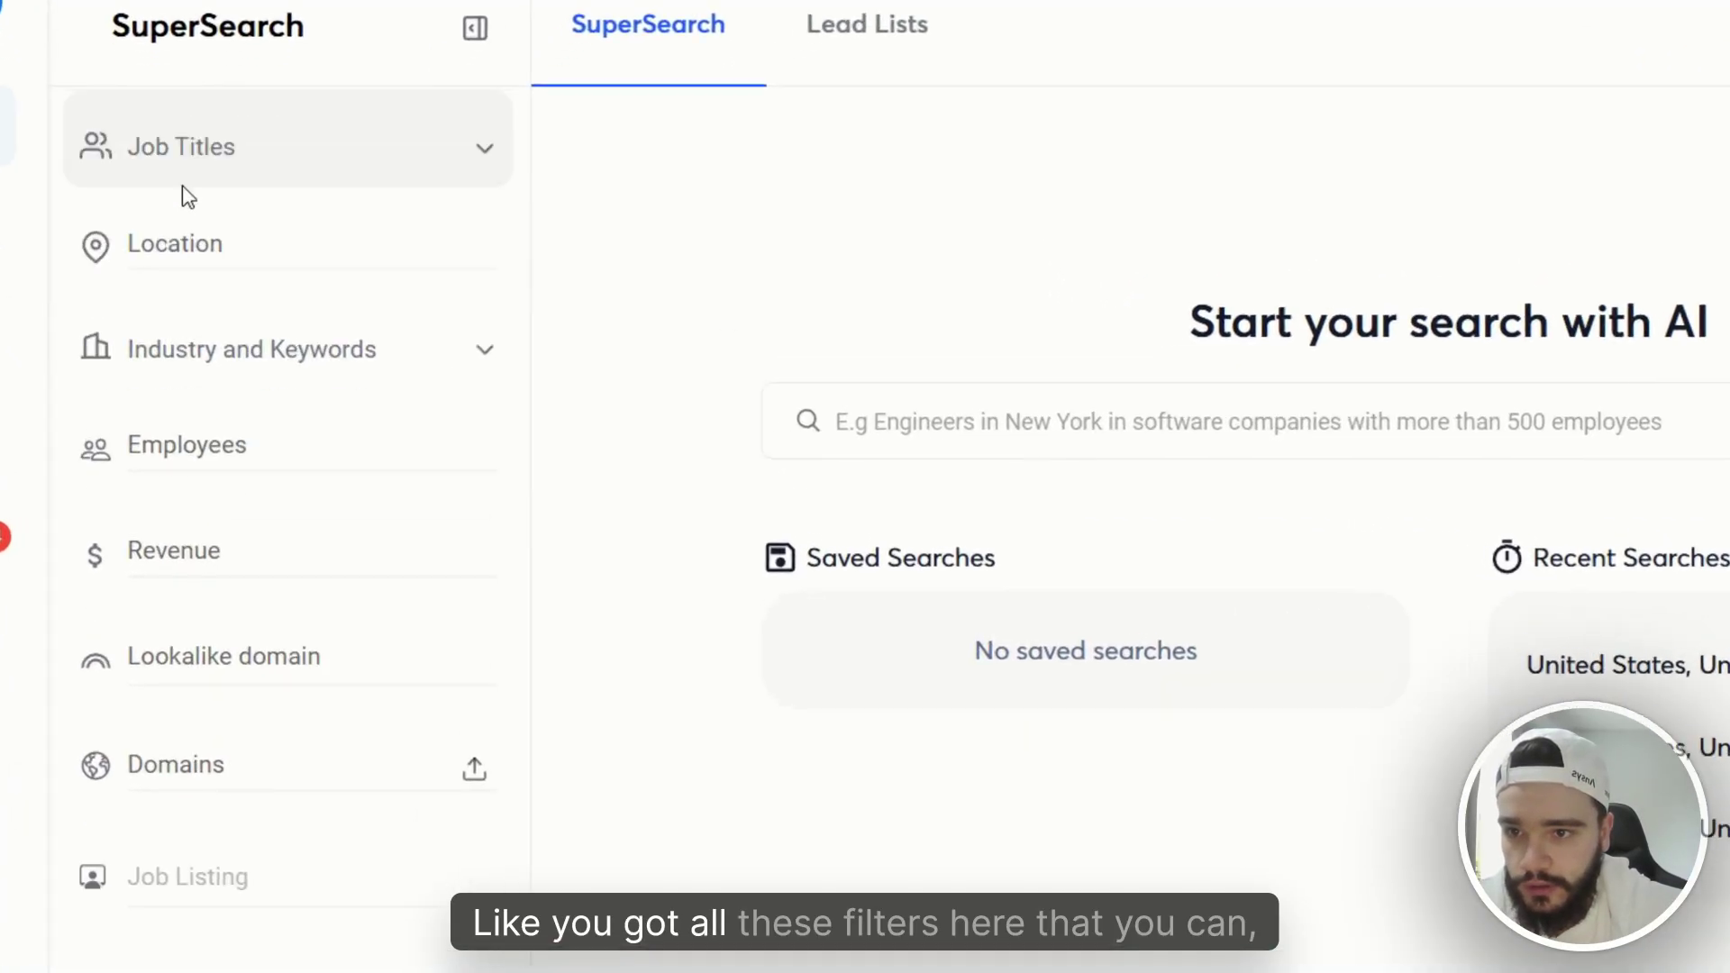
scroll(240, 691, "up", 3)
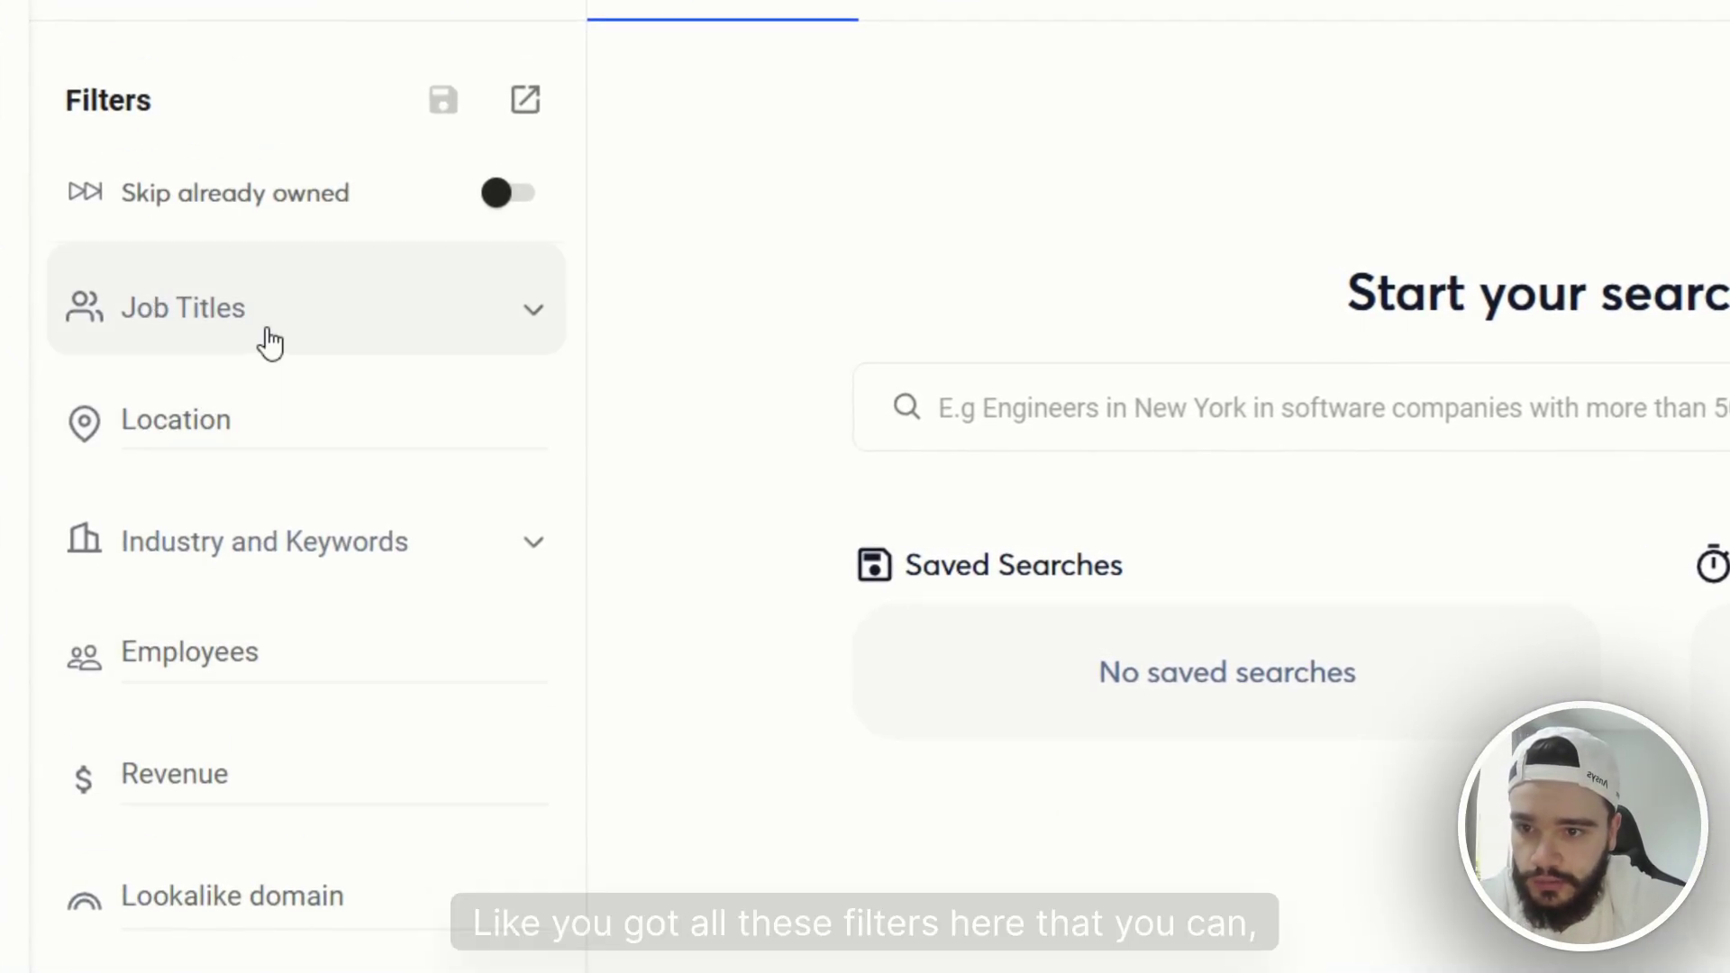
left_click(269, 342)
left_click(304, 338)
left_click(305, 338)
left_click(307, 342)
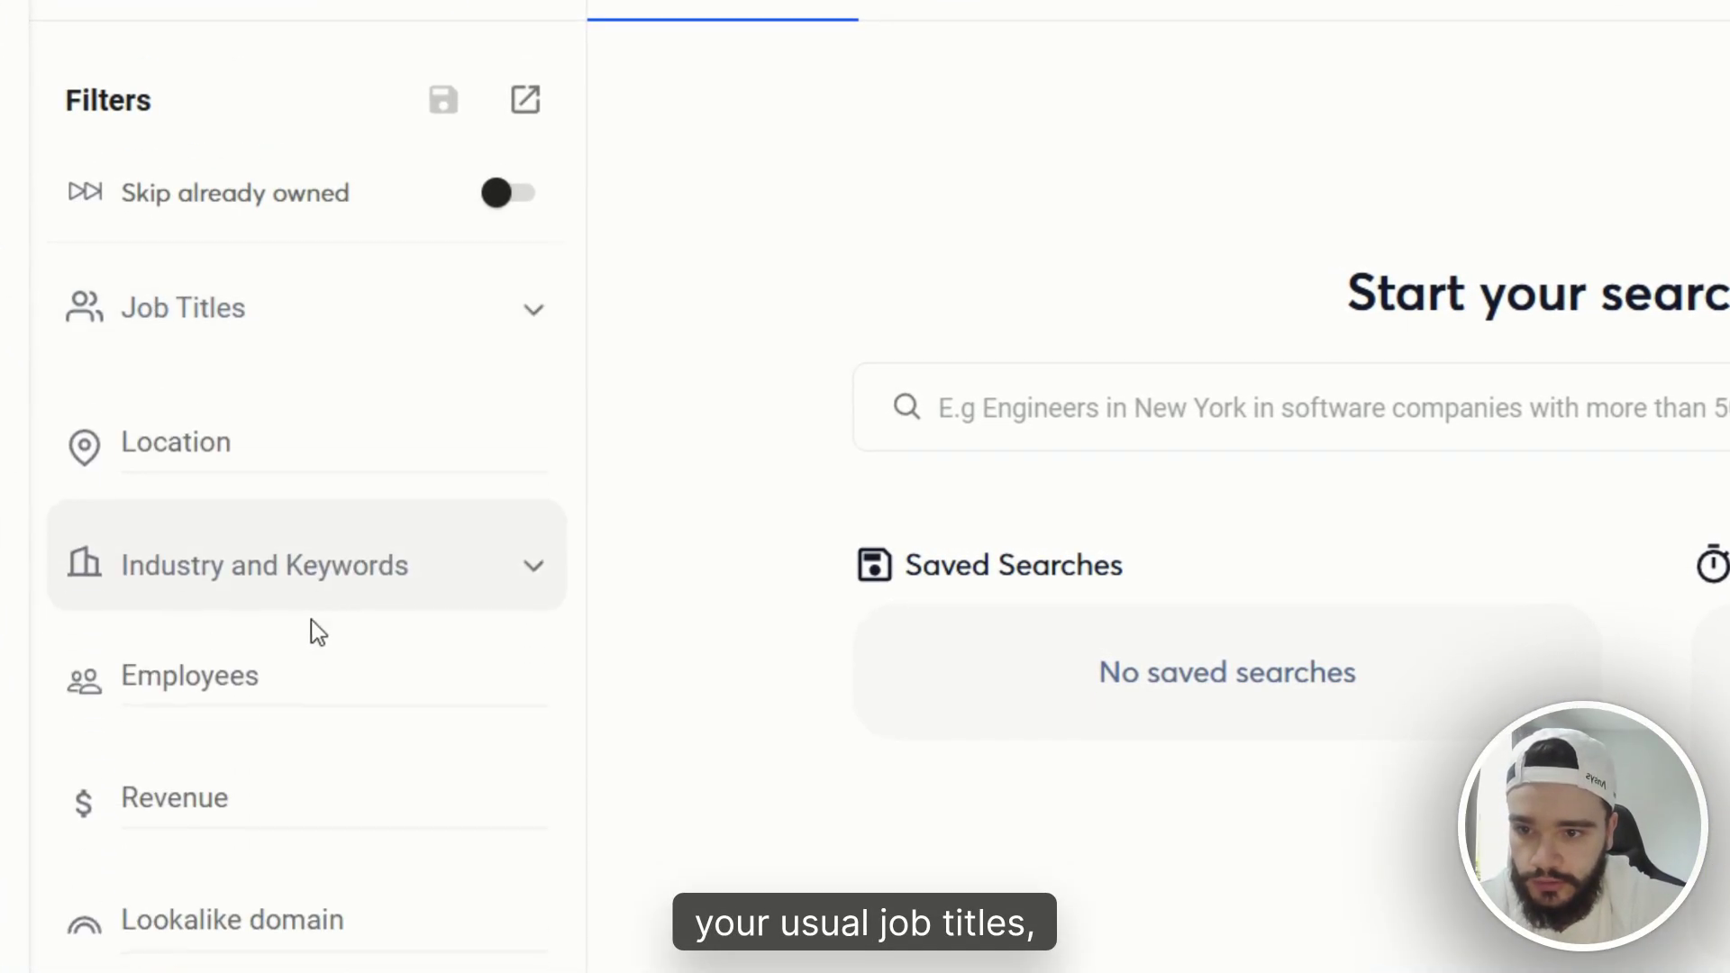
left_click(297, 464)
left_click(290, 579)
left_click(286, 569)
scroll(298, 360, "down", 3)
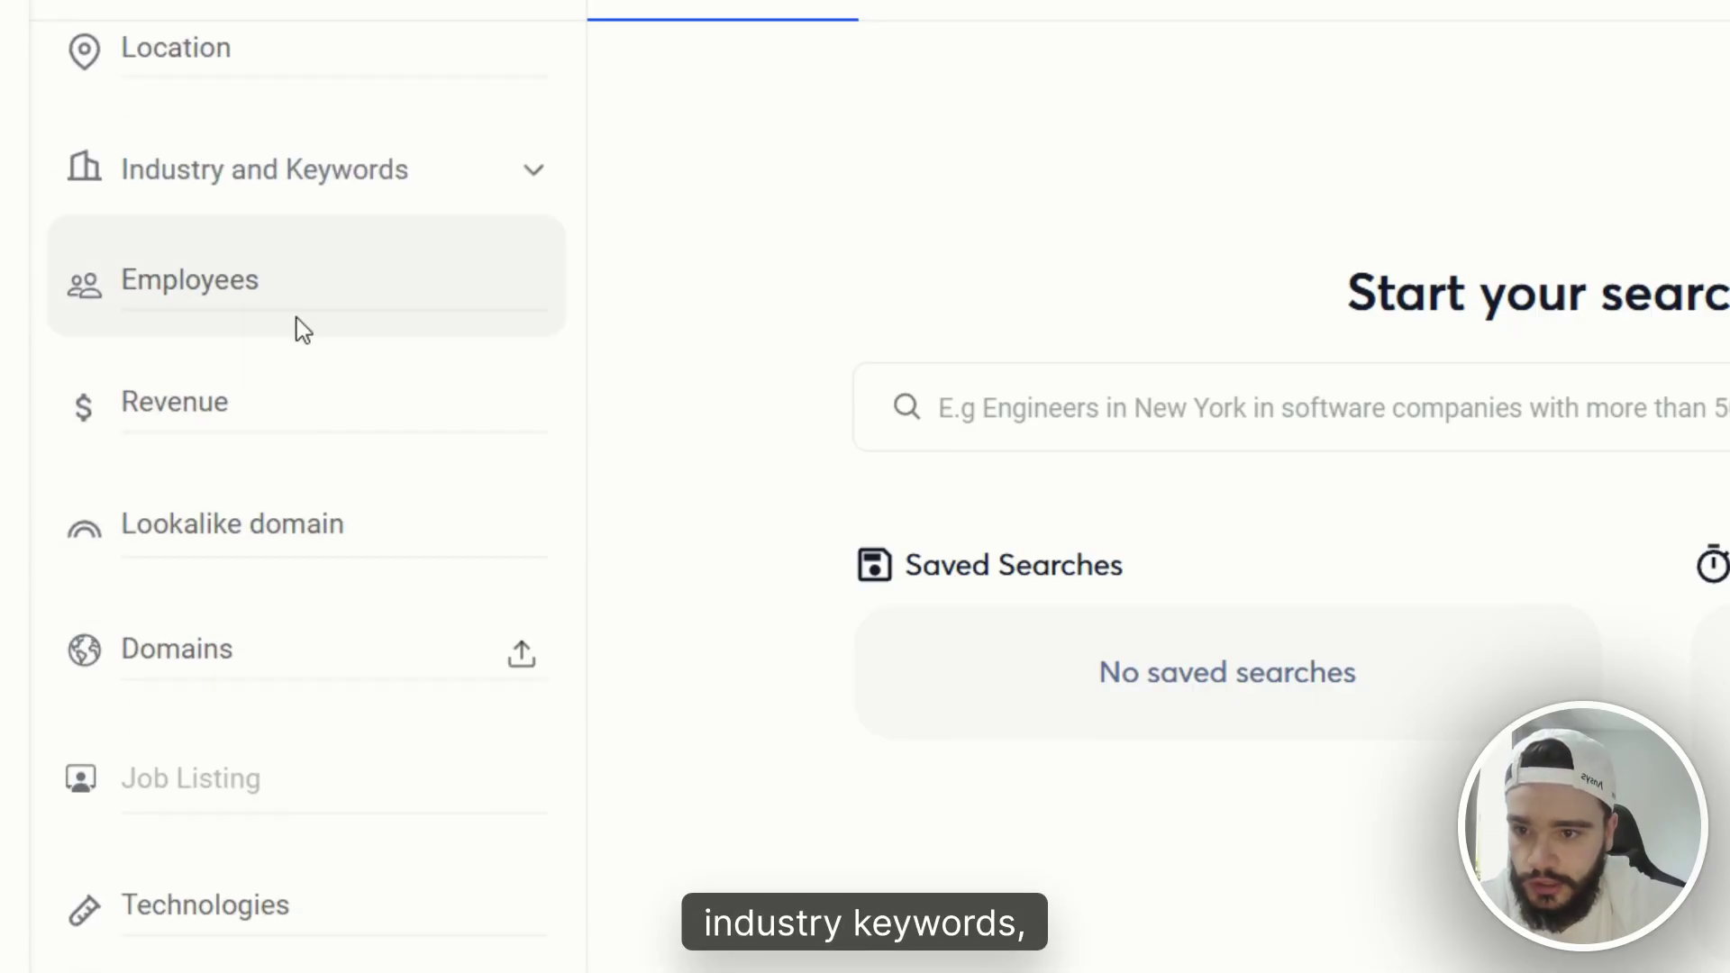
- Examine the employees, revenue, lookalike domain and domains filters, including the option to upload domains
left_click(302, 329)
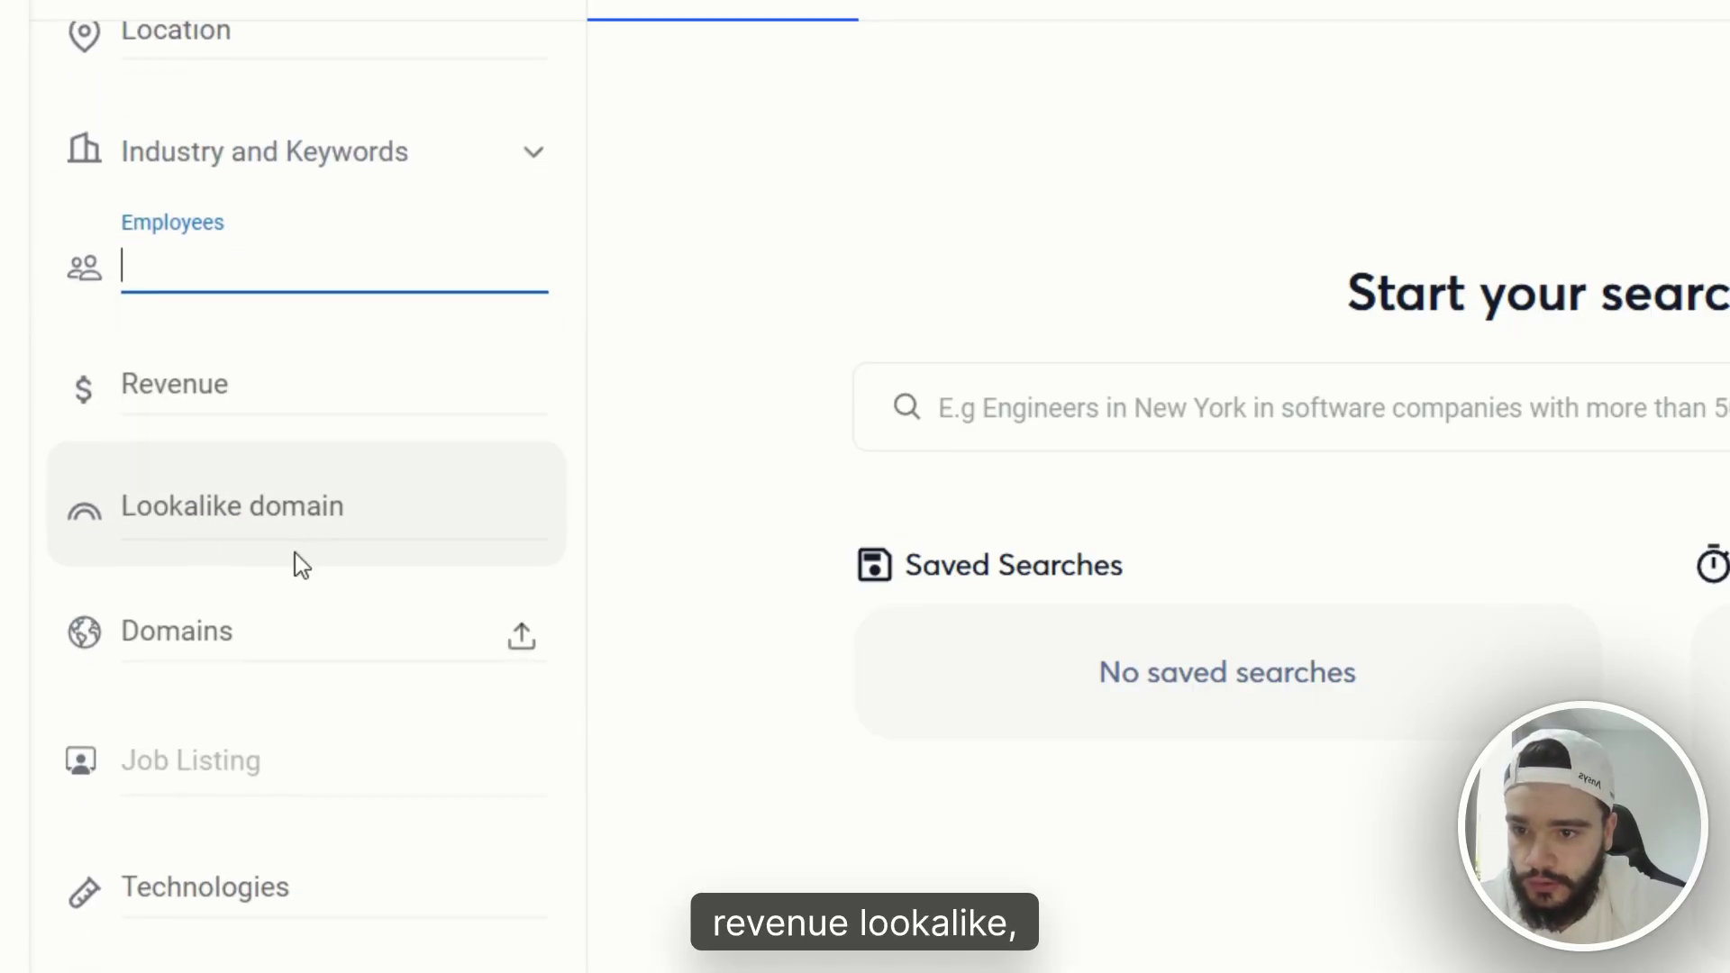
scroll(297, 552, "down", 2)
left_click(228, 355)
scroll(292, 505, "down", 2)
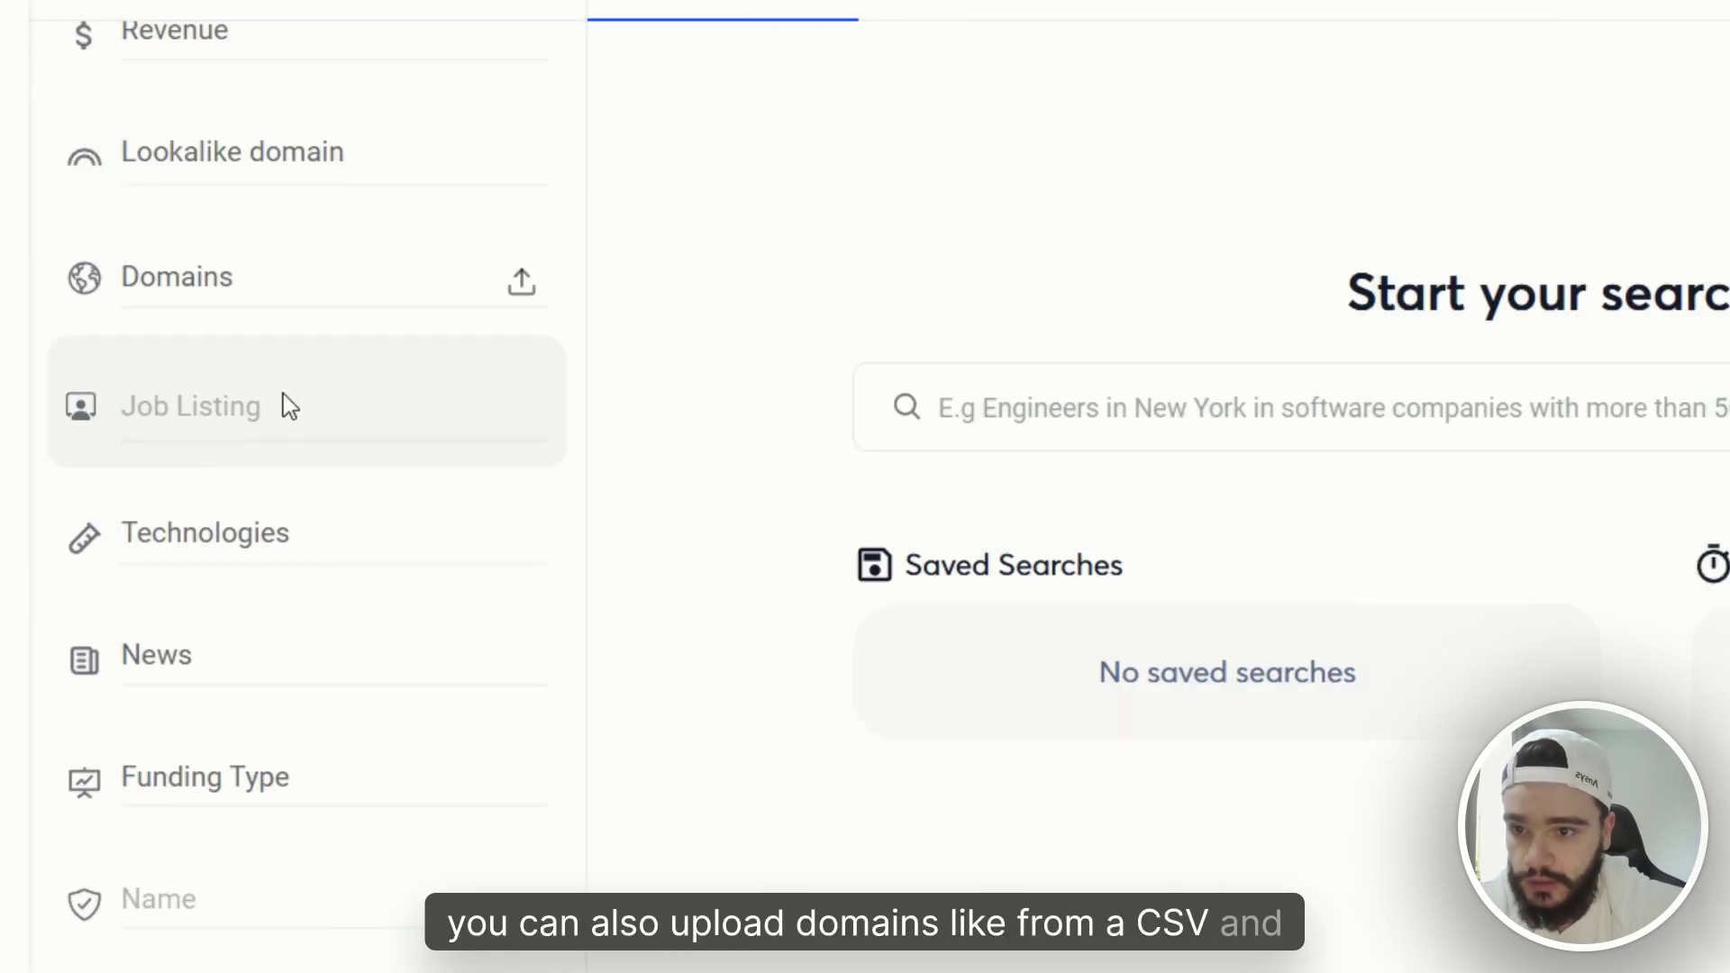
- Browse the Technologies filter's list of options through to its end
scroll(282, 401, "down", 2)
scroll(281, 453, "up", 2)
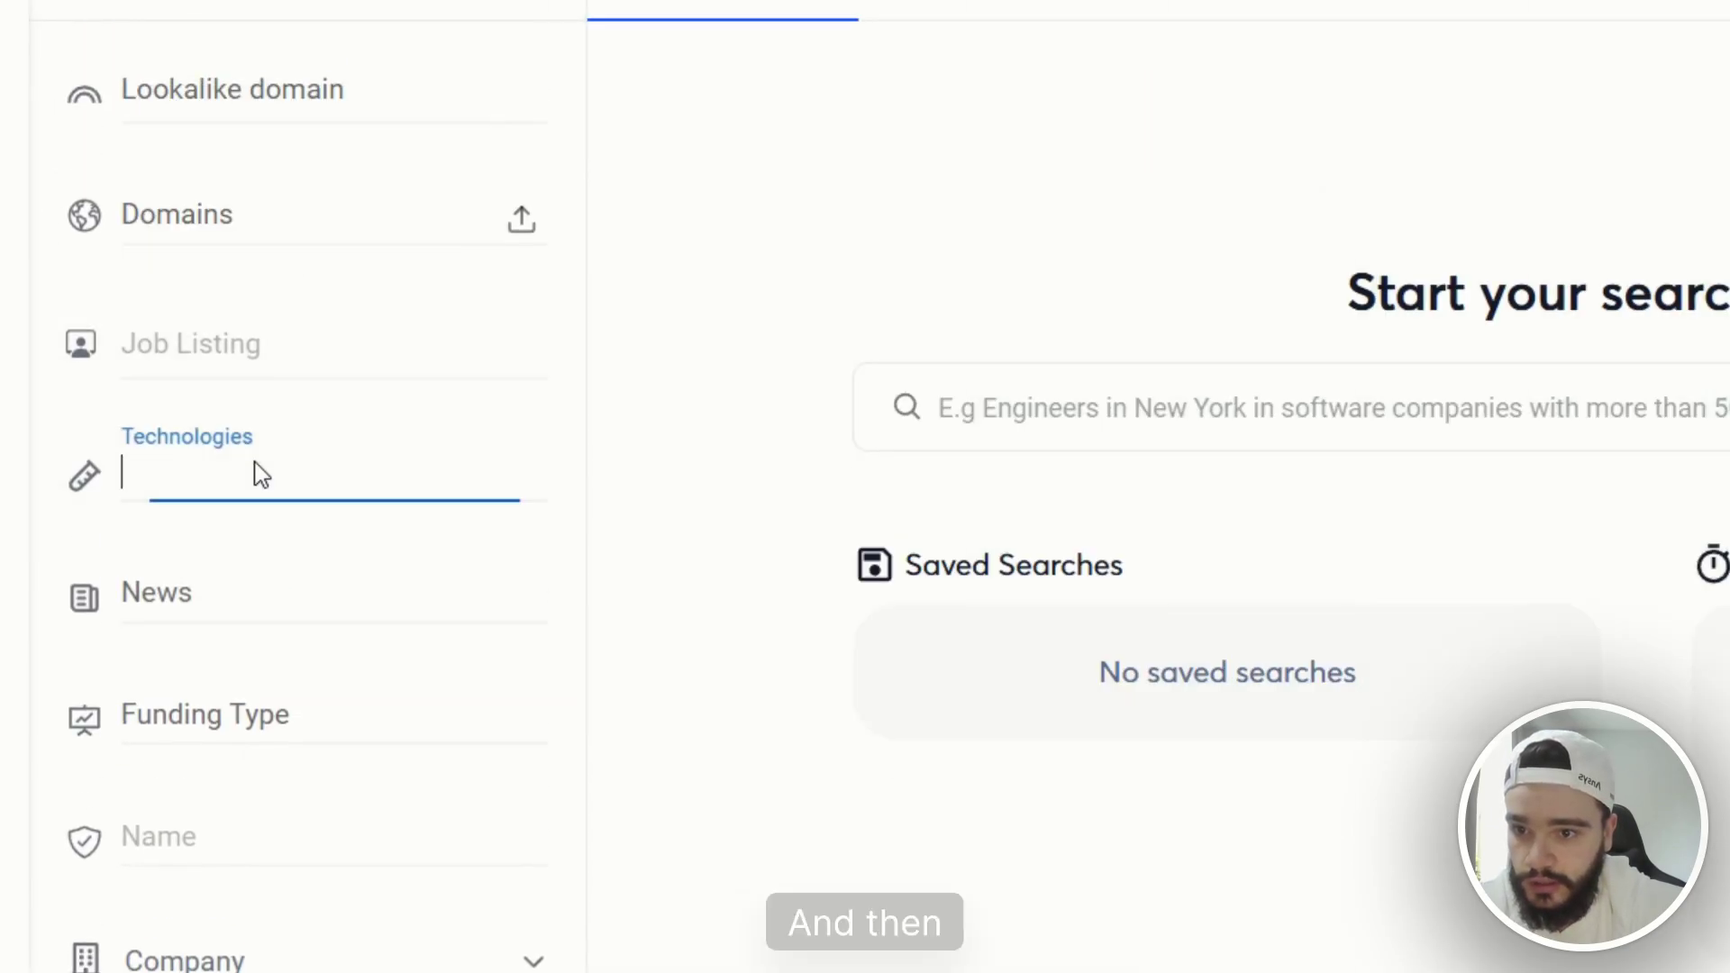
scroll(251, 664, "down", 8)
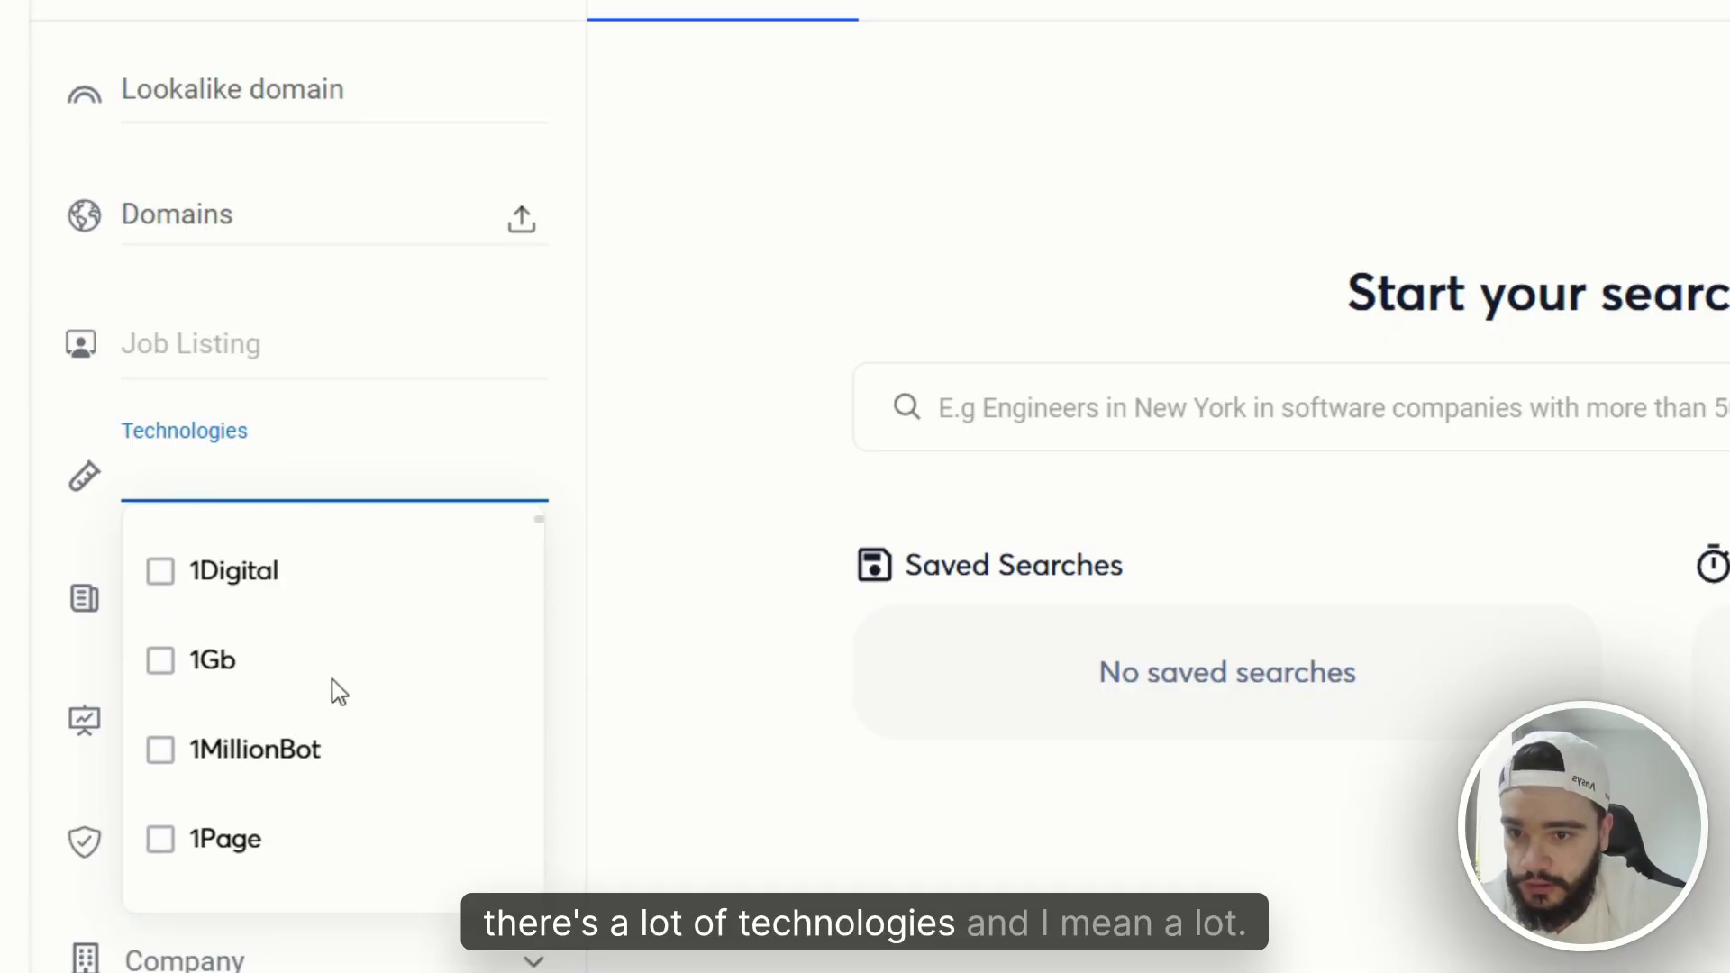
scroll(336, 692, "down", 3)
left_click(542, 522)
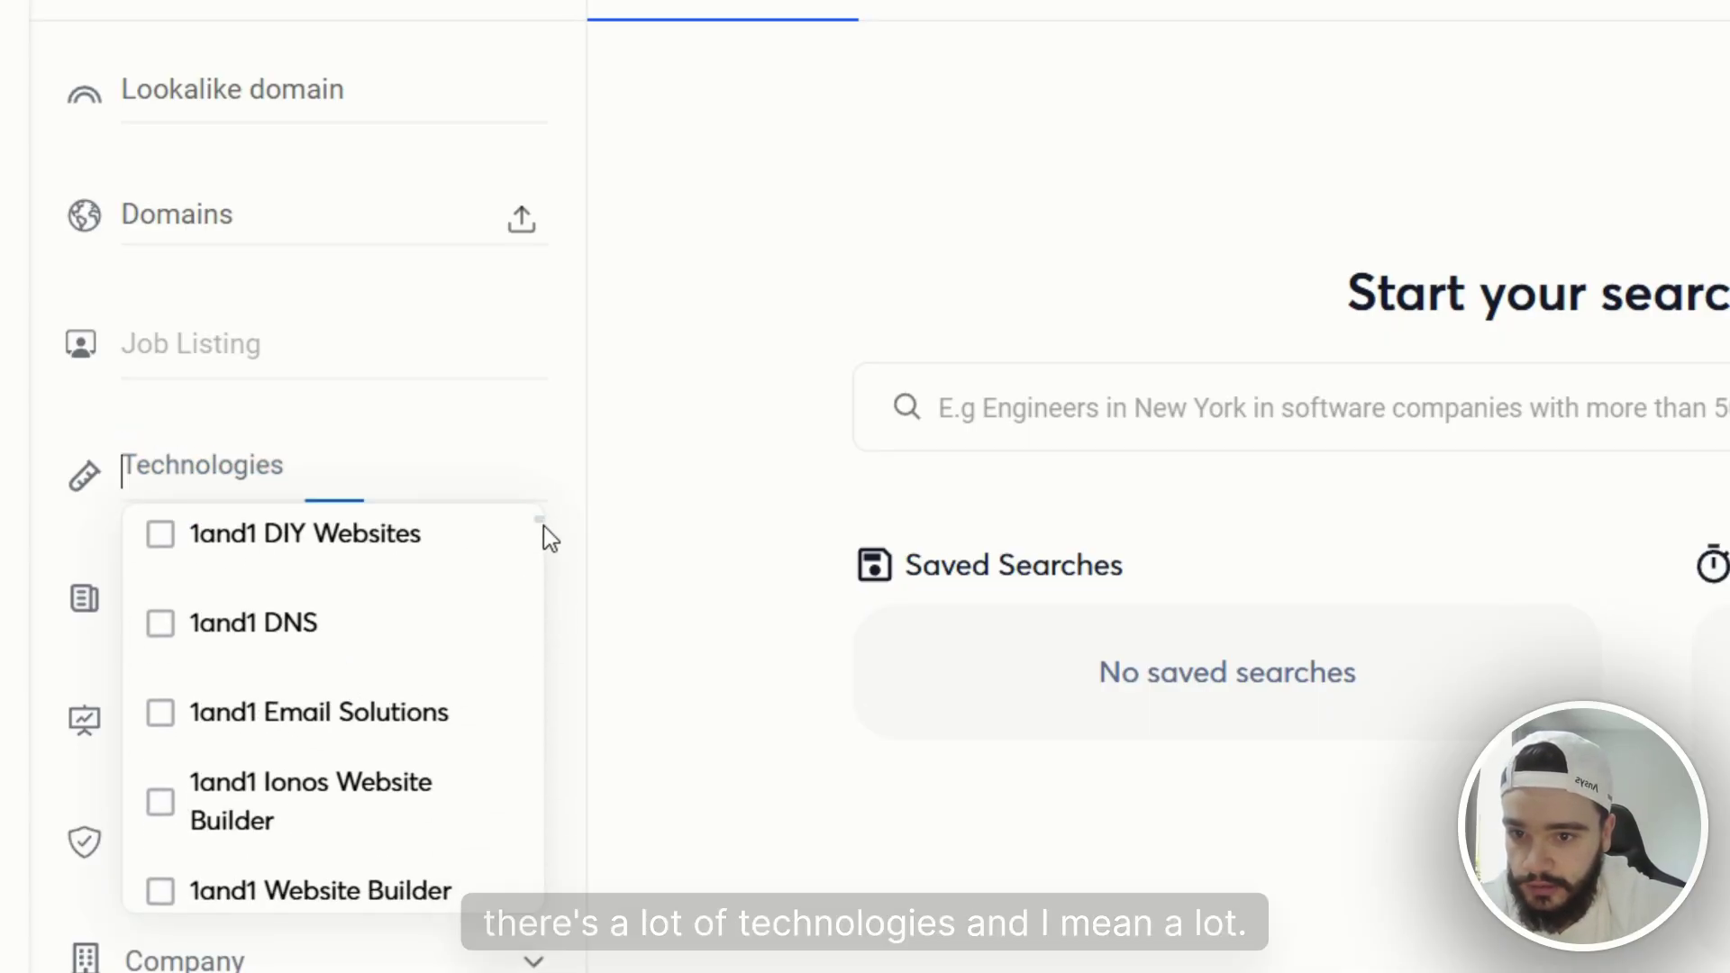
left_click_drag(539, 525, 491, 892)
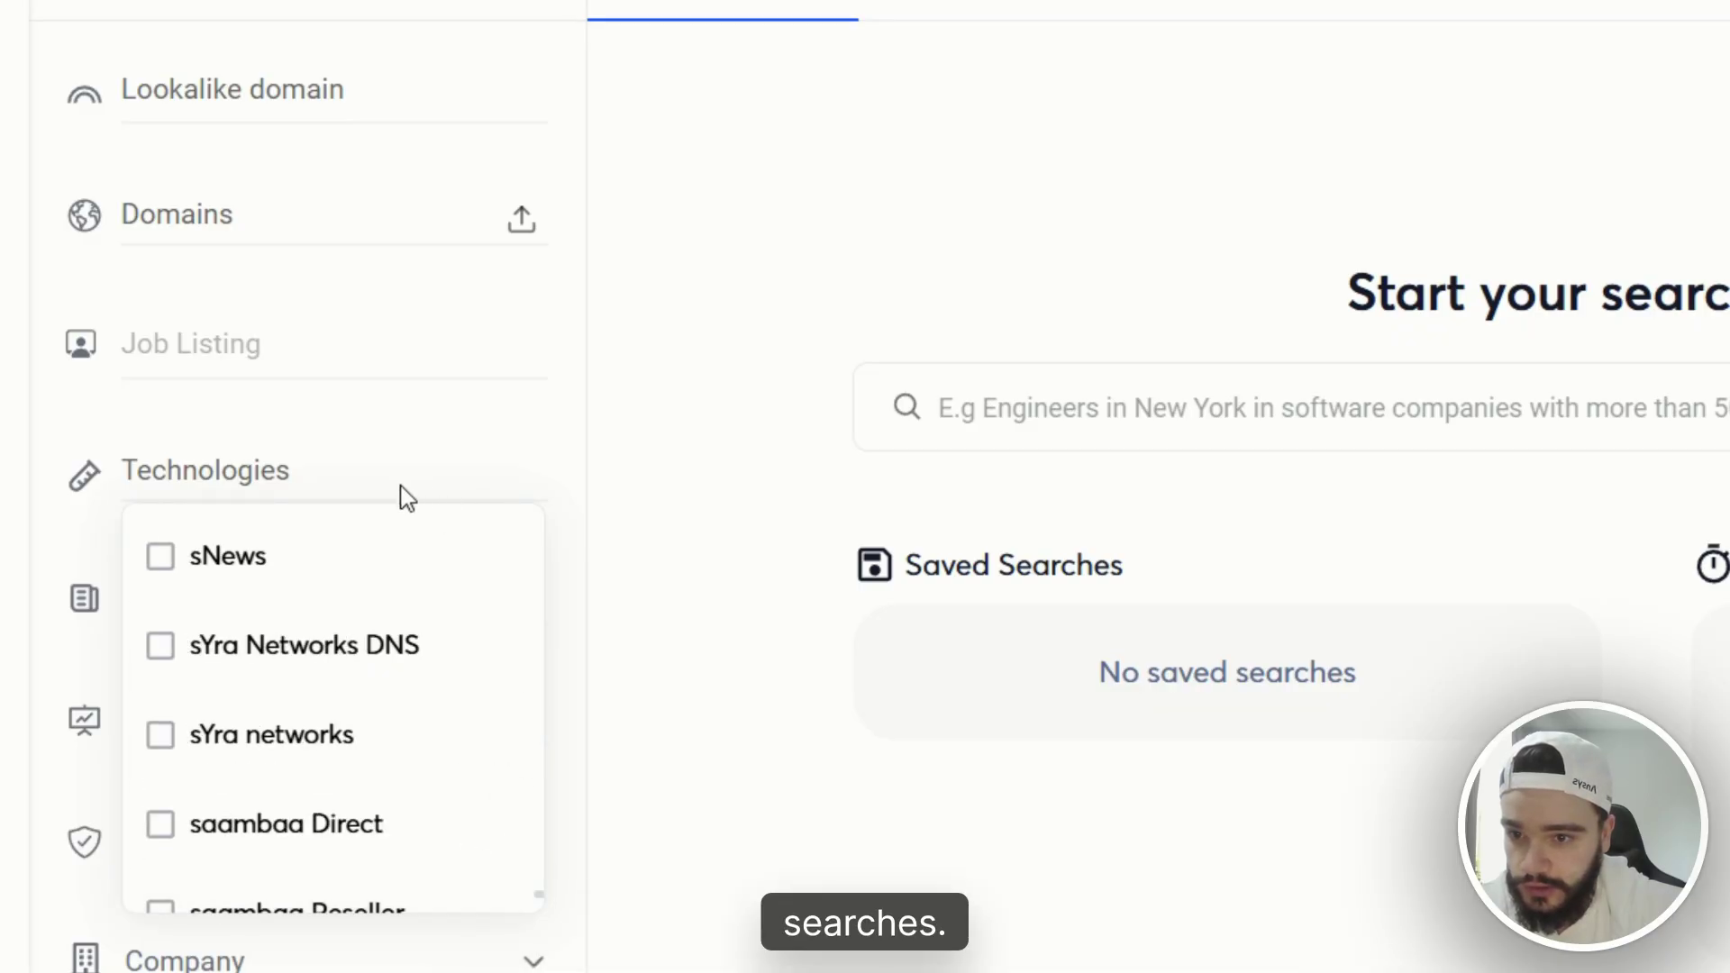
- Filter the leads by the Apollo technology and clear that filter again
left_click(414, 479)
type("Apollo")
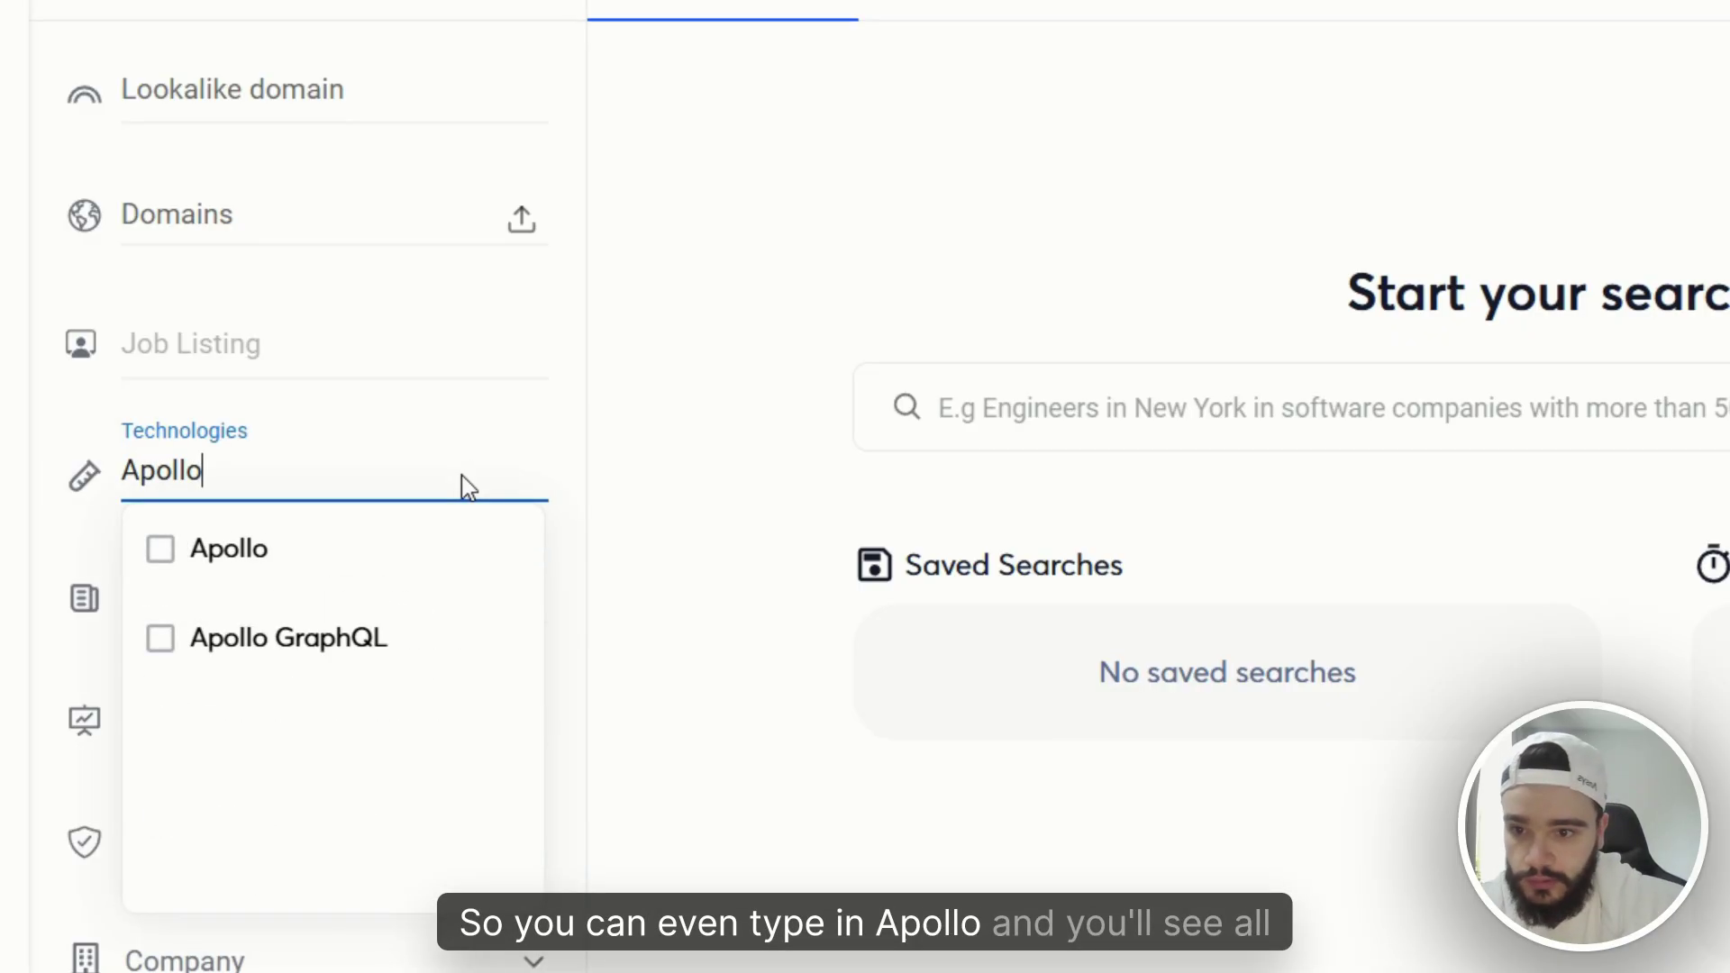
left_click(374, 579)
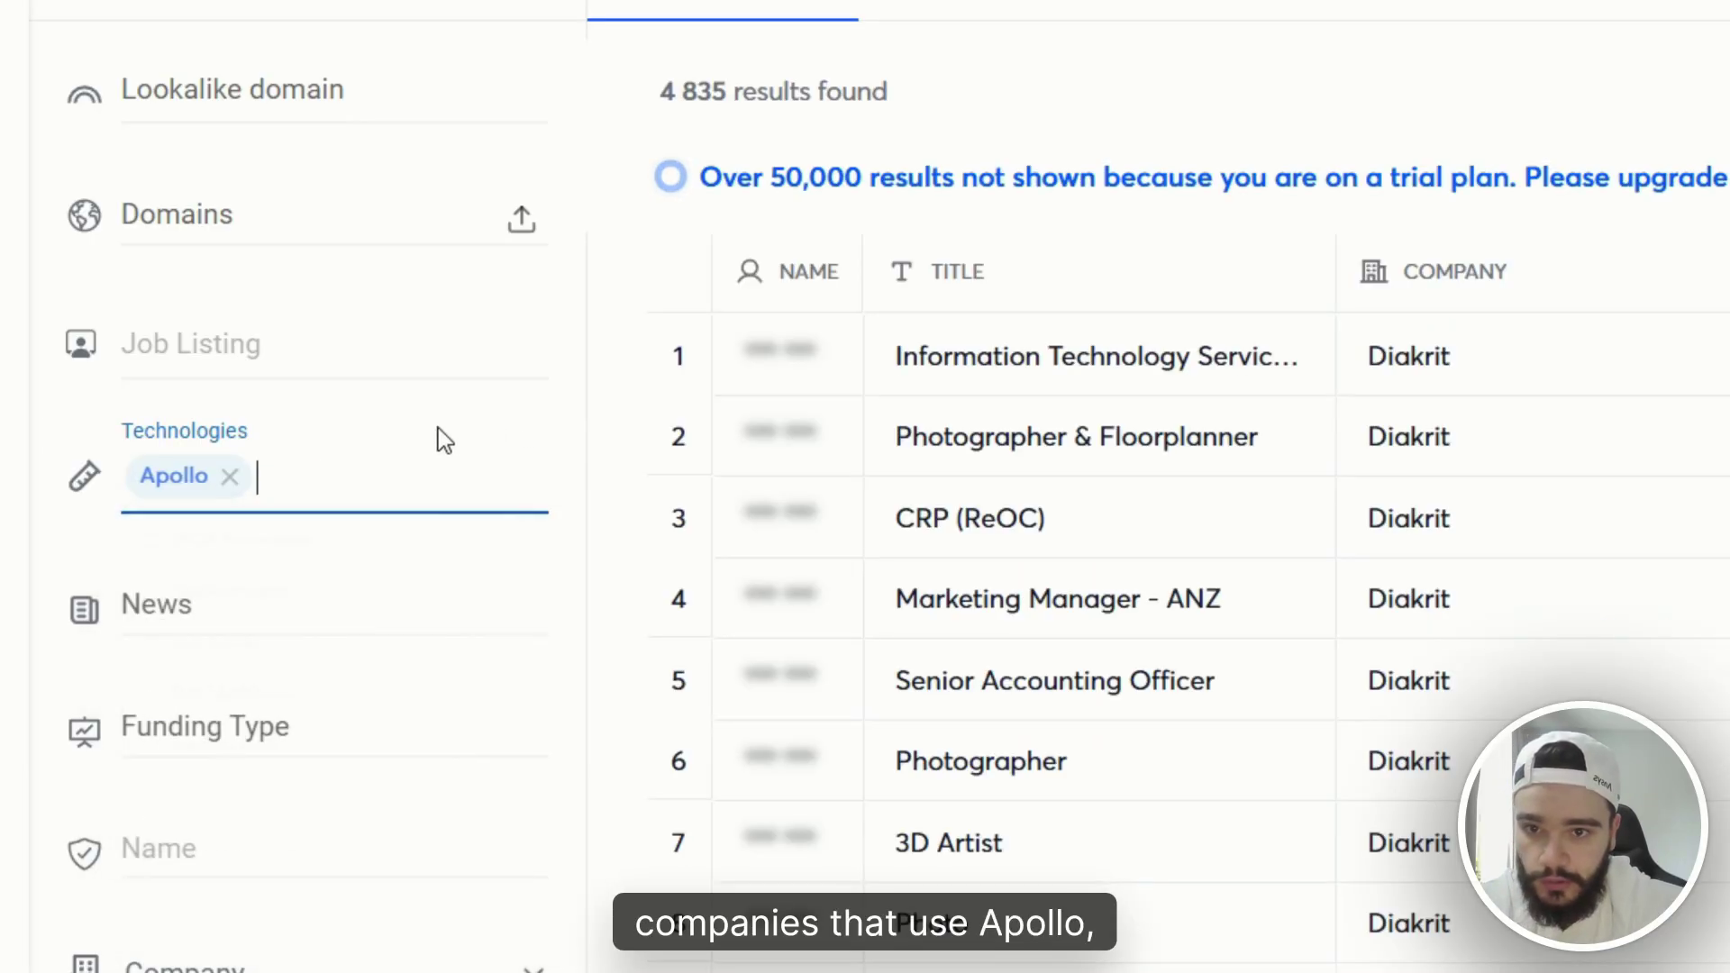
left_click(230, 476)
- Try the News filter with Hires and Is developing in turn, and clear the News selection
scroll(286, 451, "down", 2)
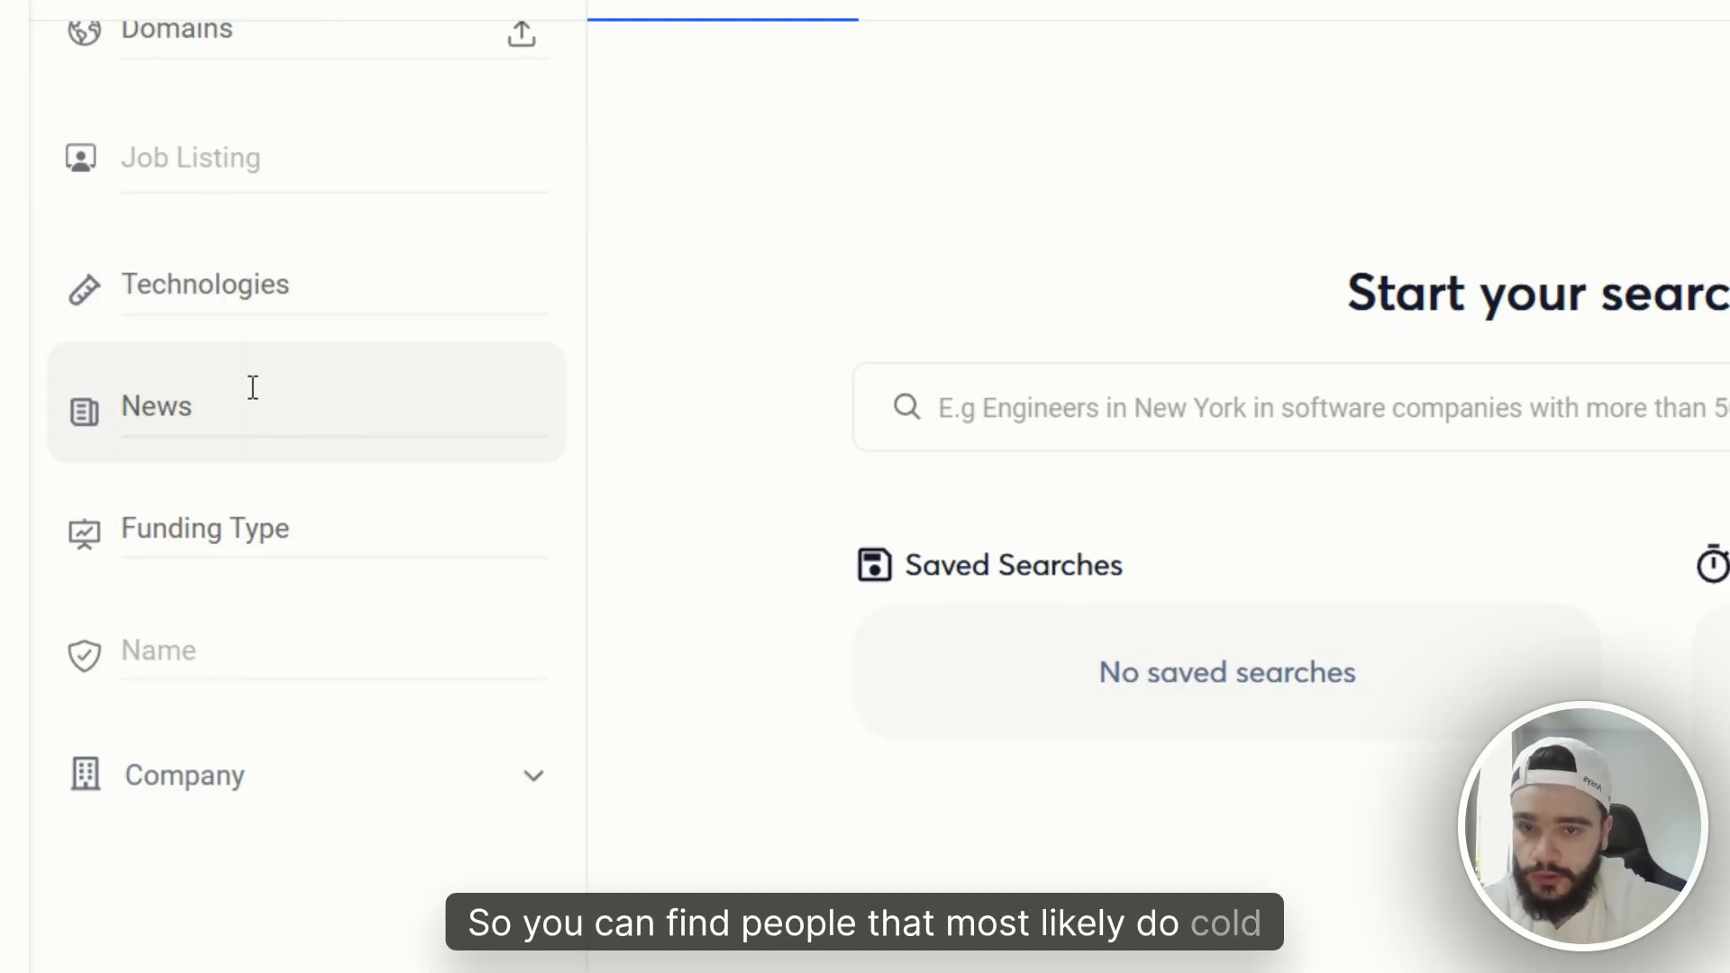
left_click(263, 439)
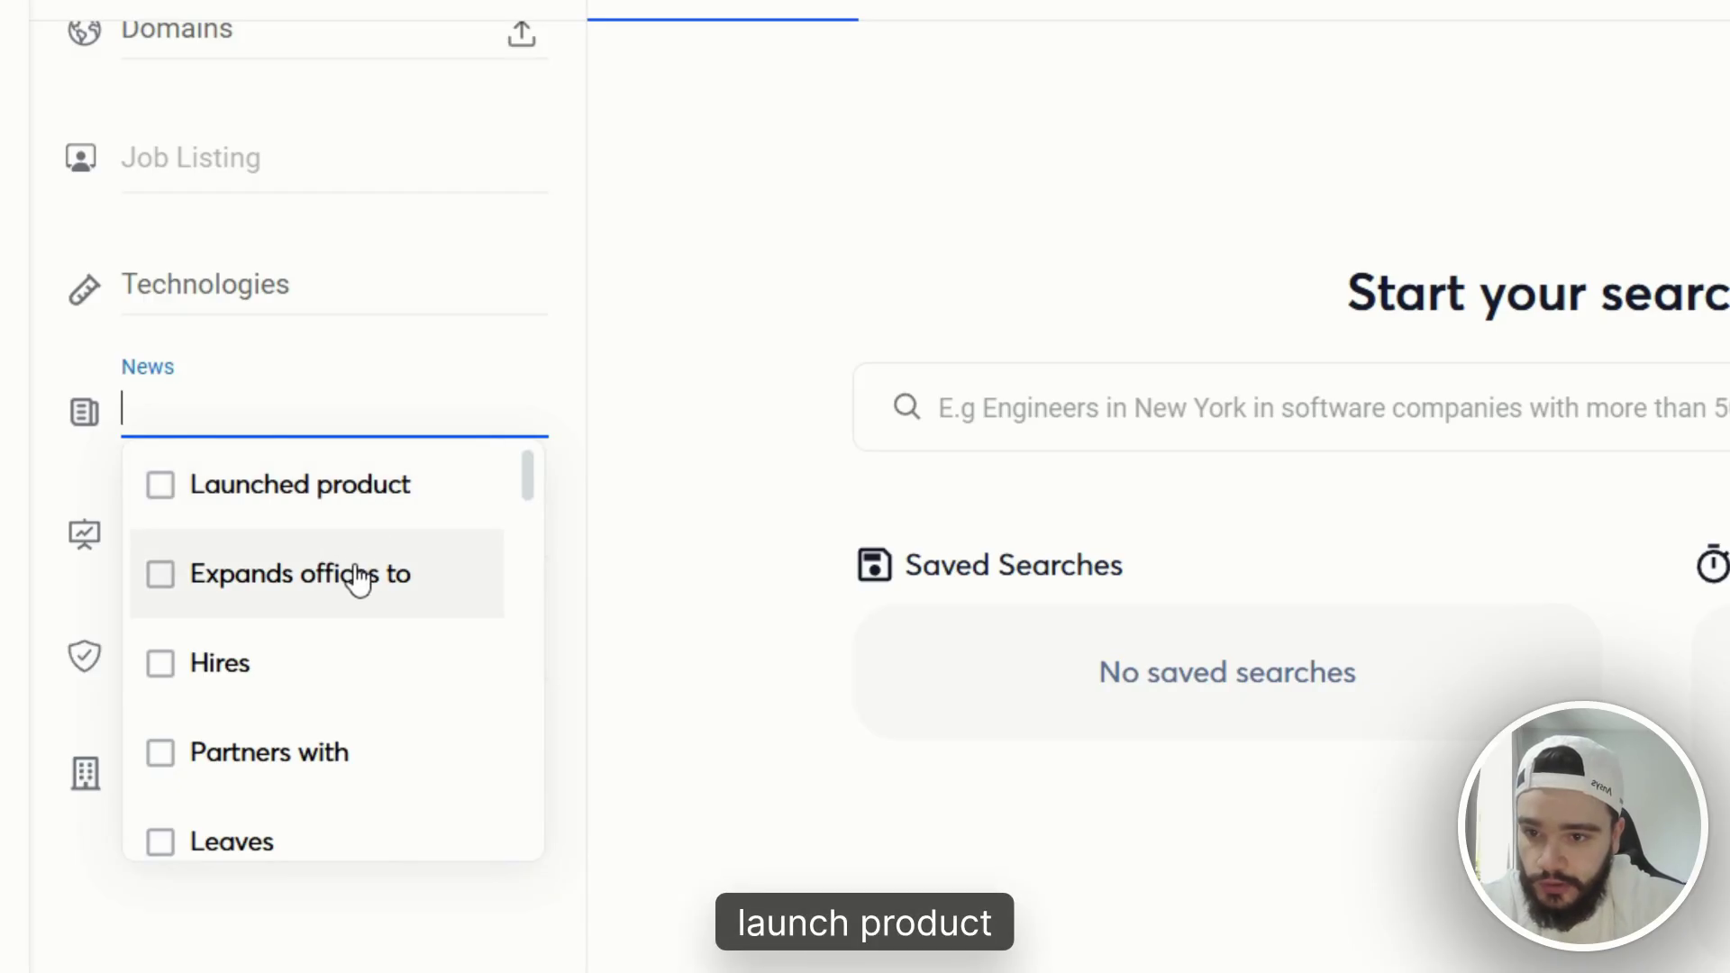
scroll(306, 572, "down", 2)
left_click(225, 478)
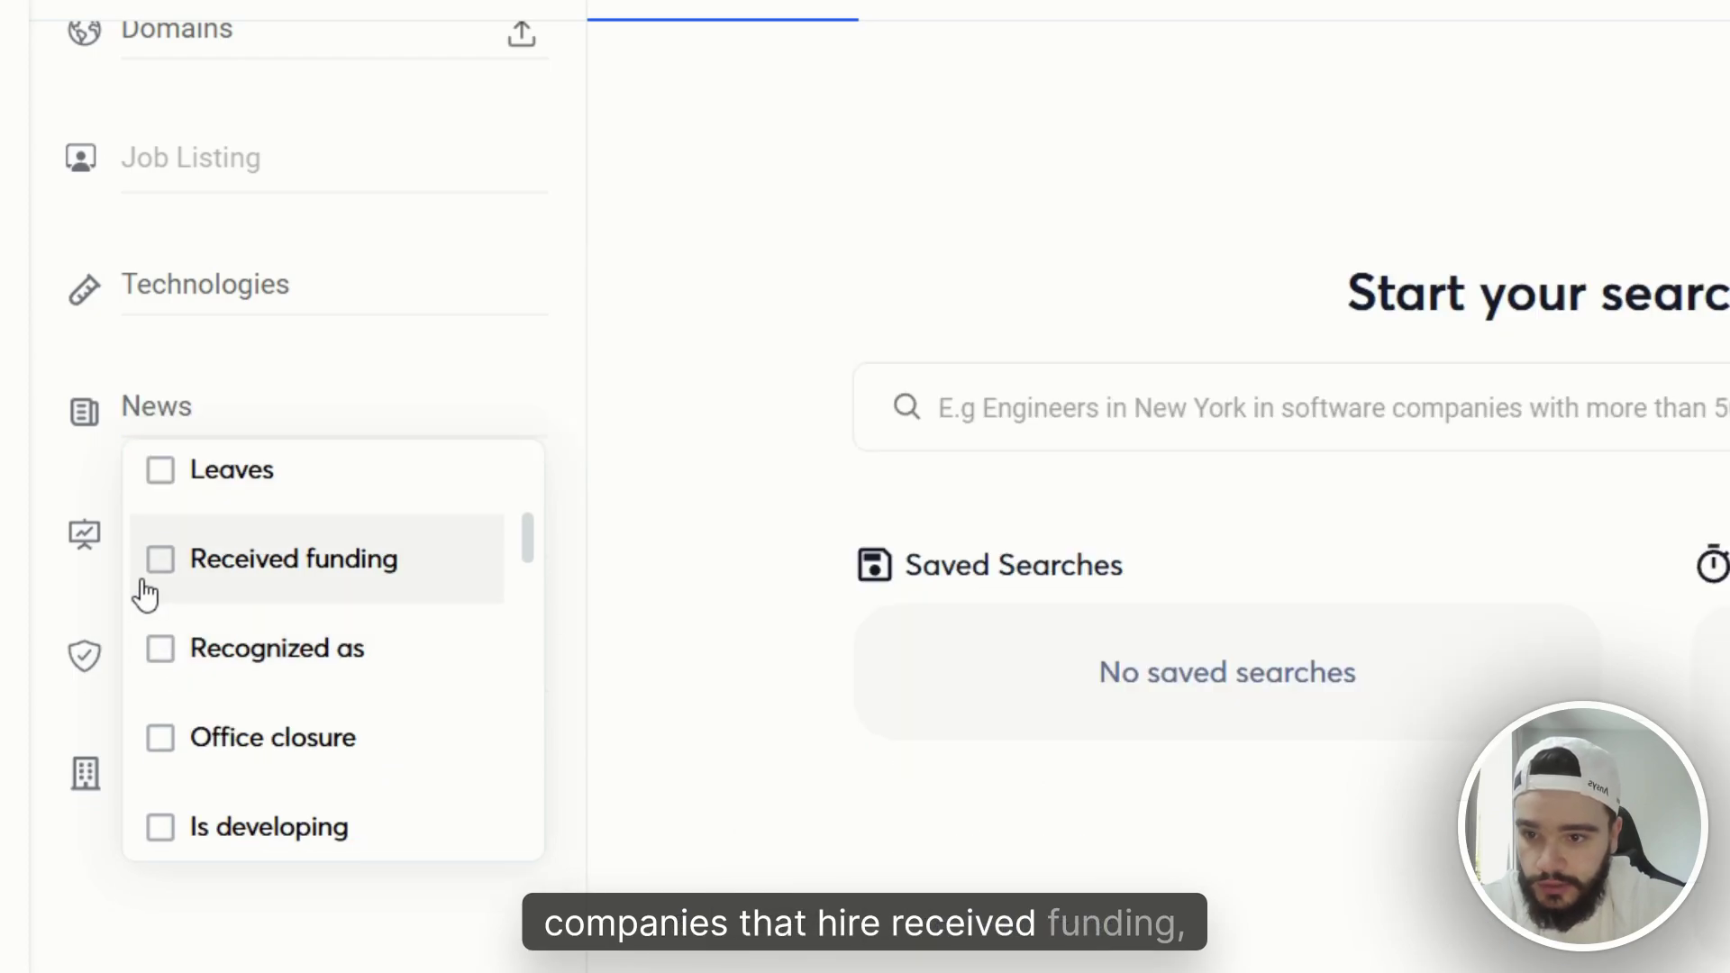
left_click(155, 566)
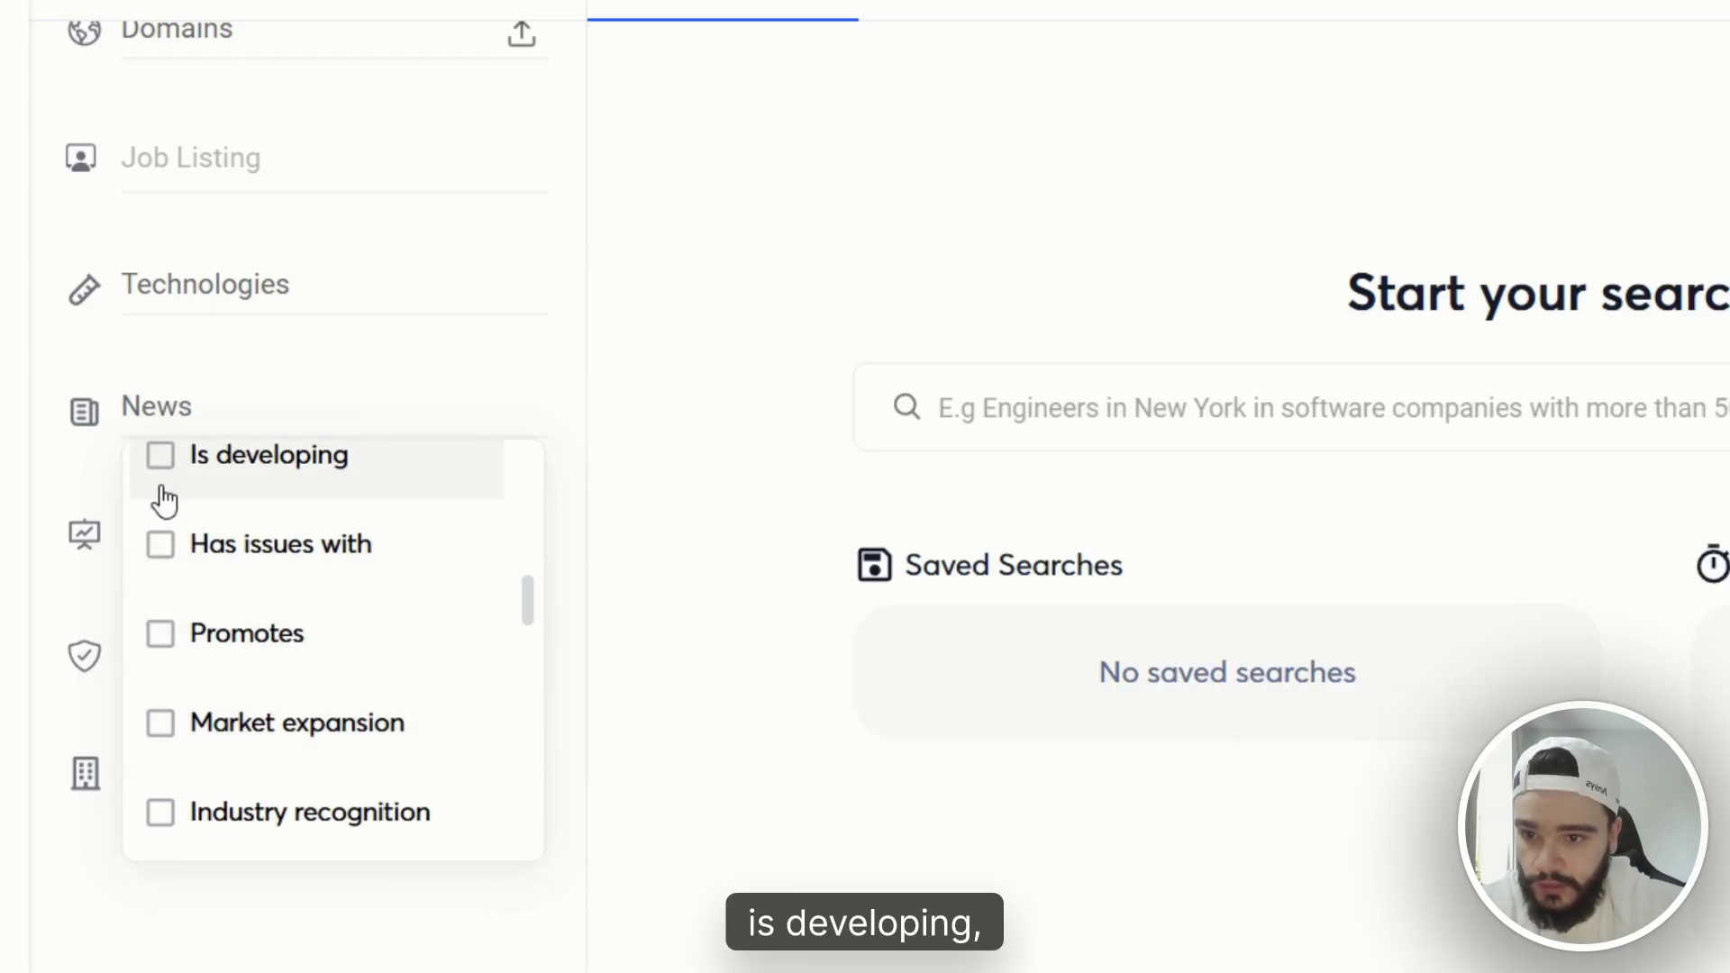
left_click(165, 491)
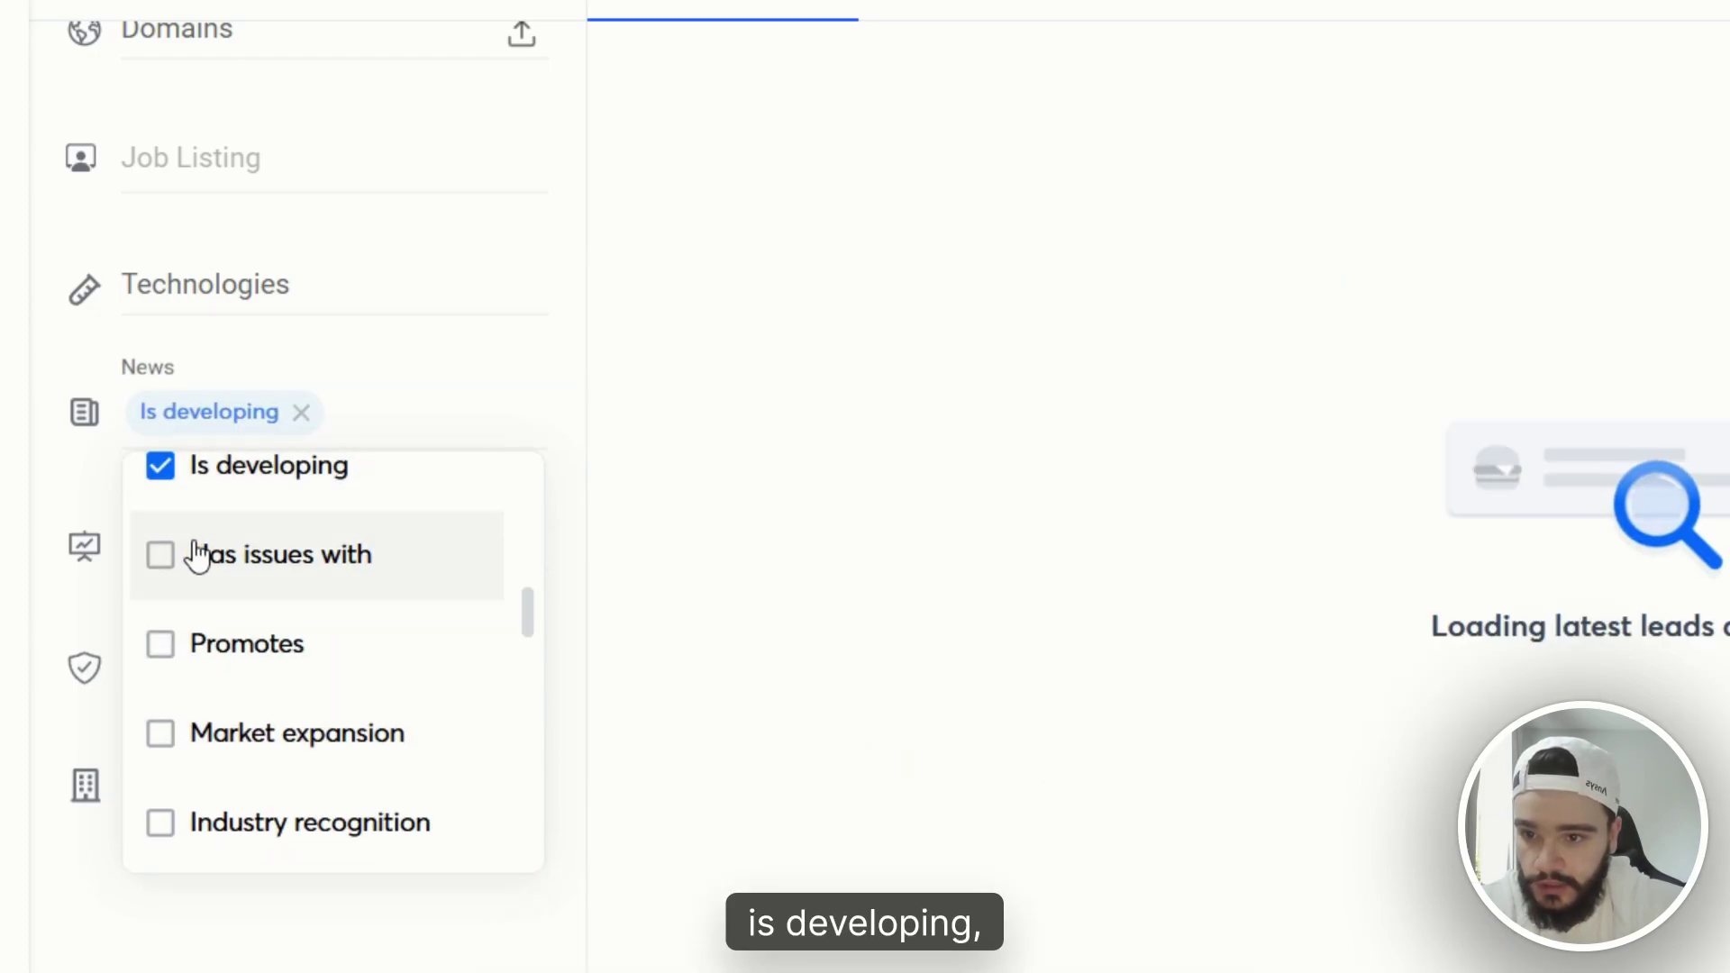
left_click(193, 641)
left_click(187, 733)
left_click(350, 412)
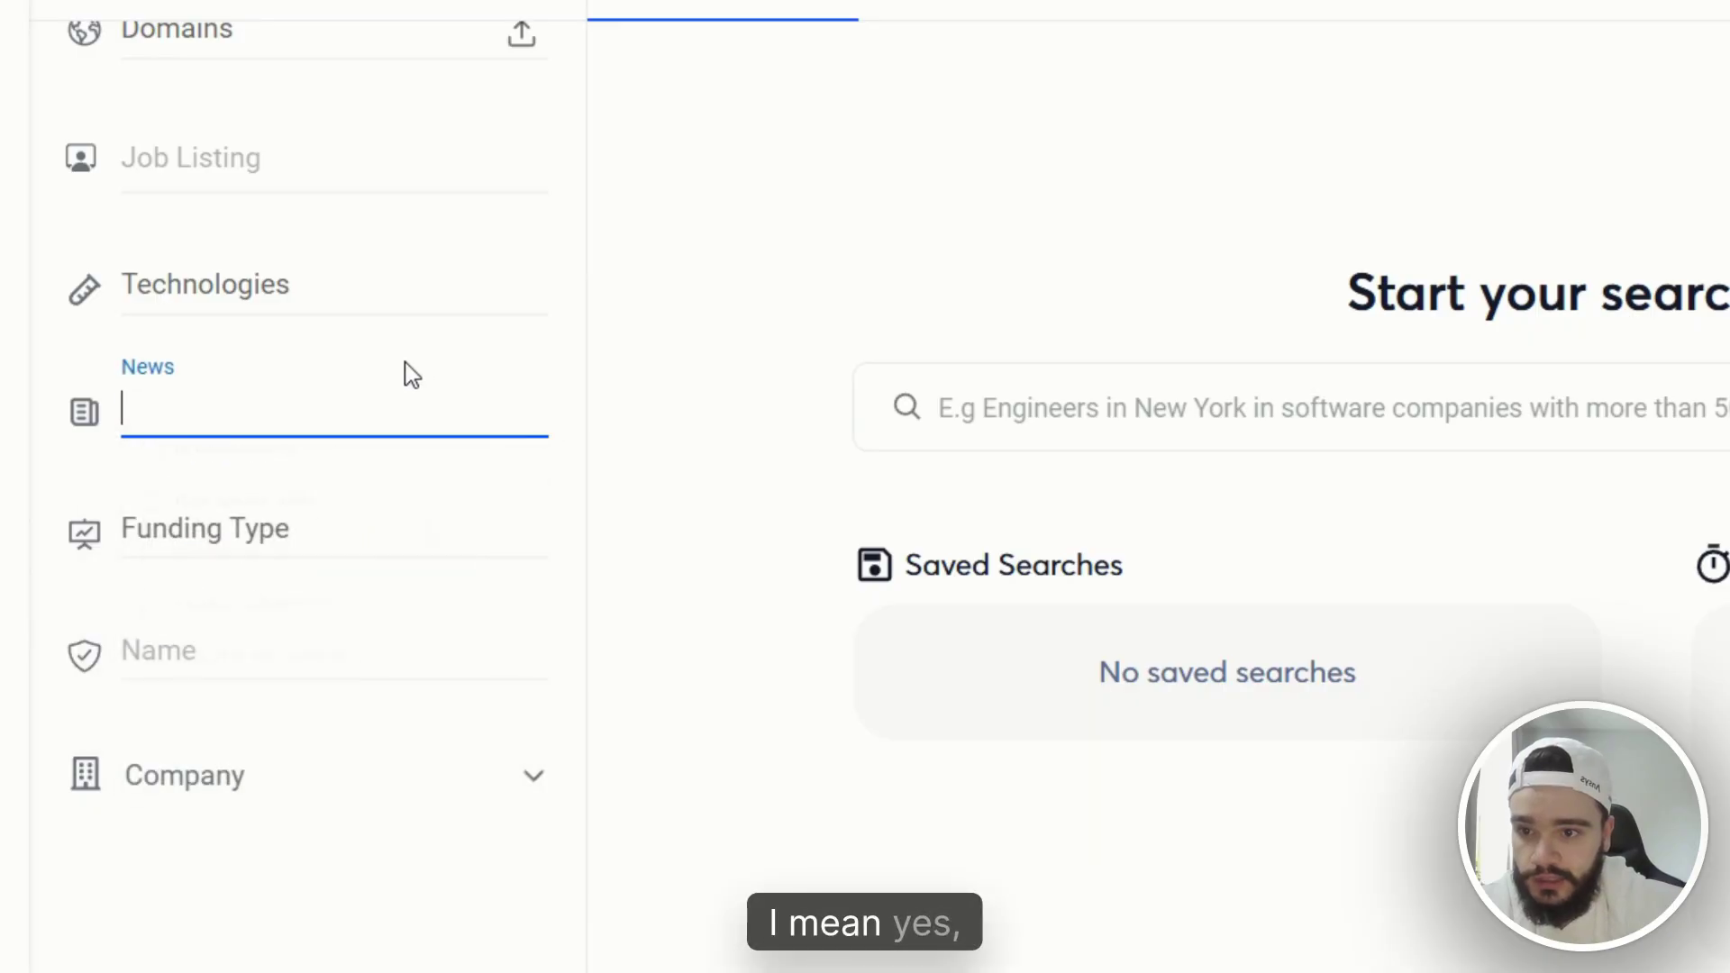
- Try the Funding Type filter with Angel, Seed and Series A in turn, and clear the selection
left_click(300, 523)
left_click(164, 611)
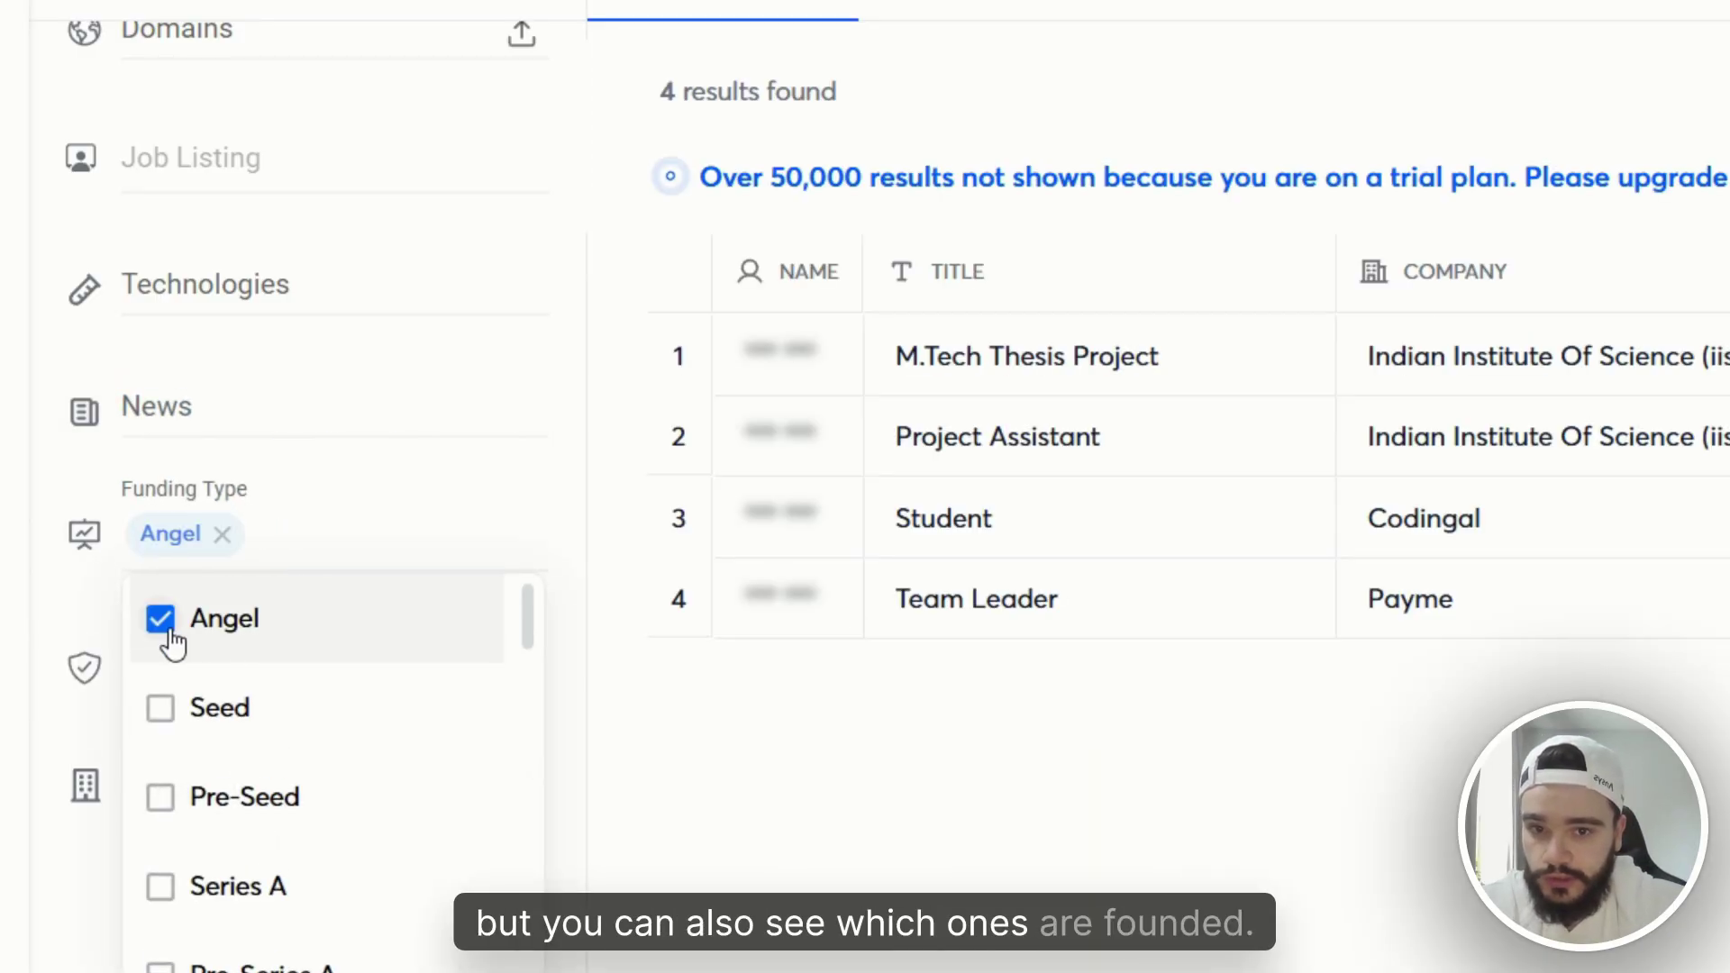
left_click(162, 711)
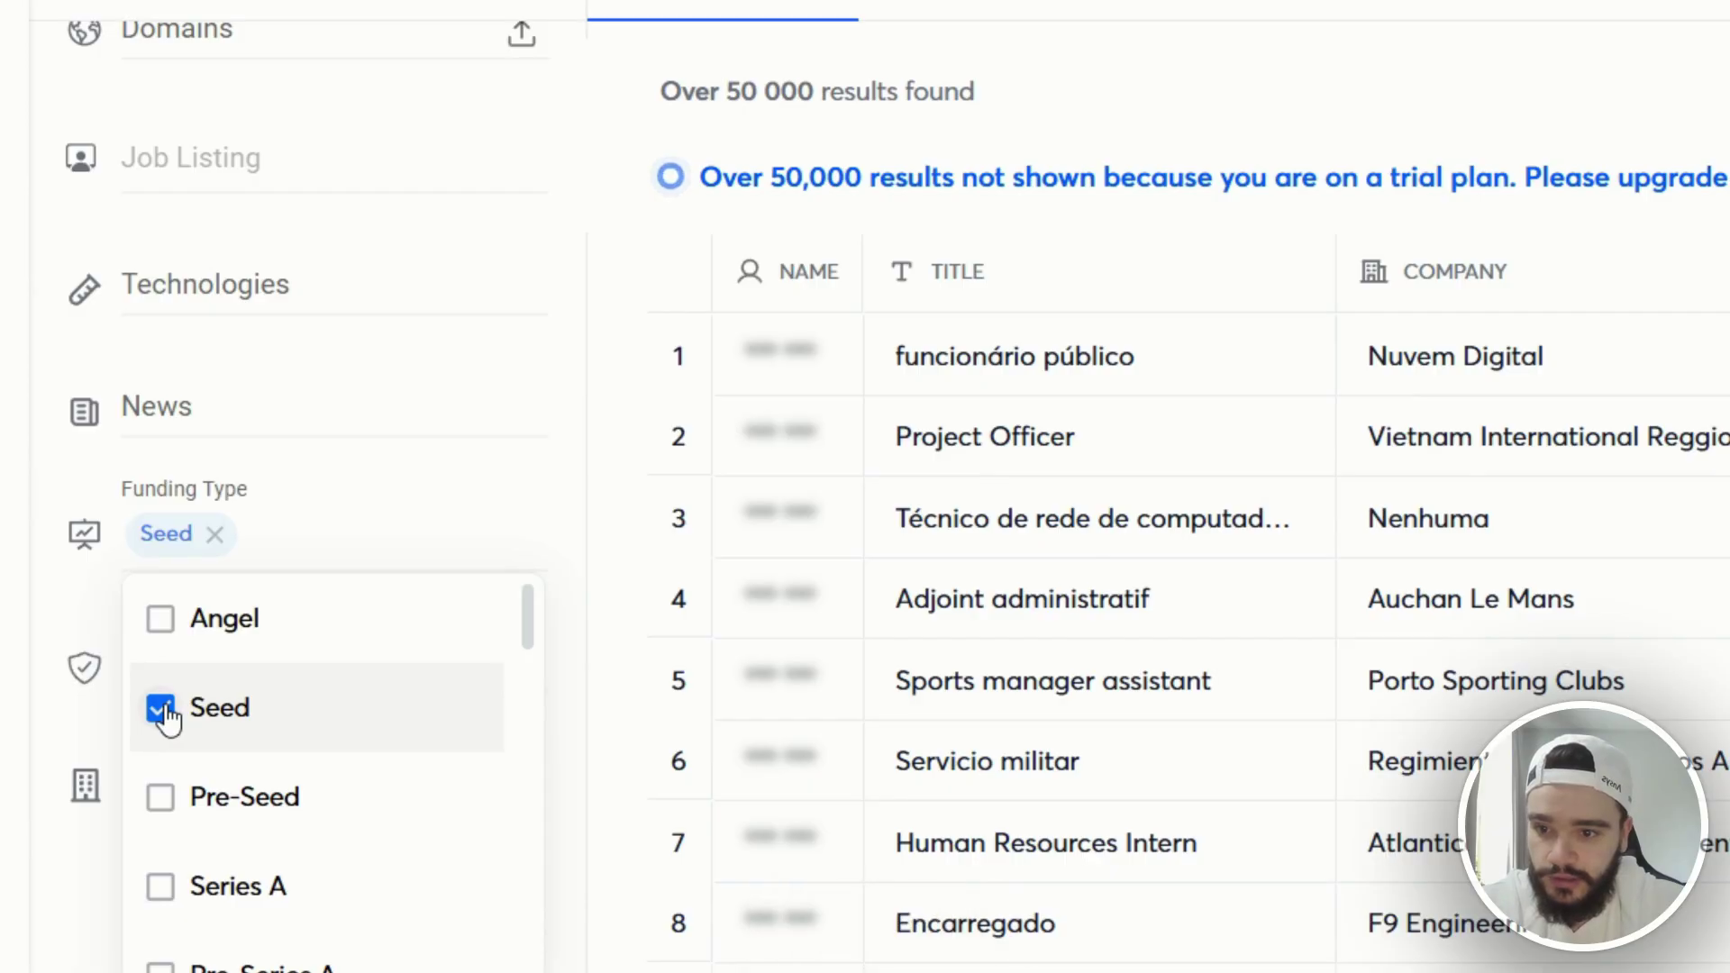
left_click(171, 791)
left_click(173, 910)
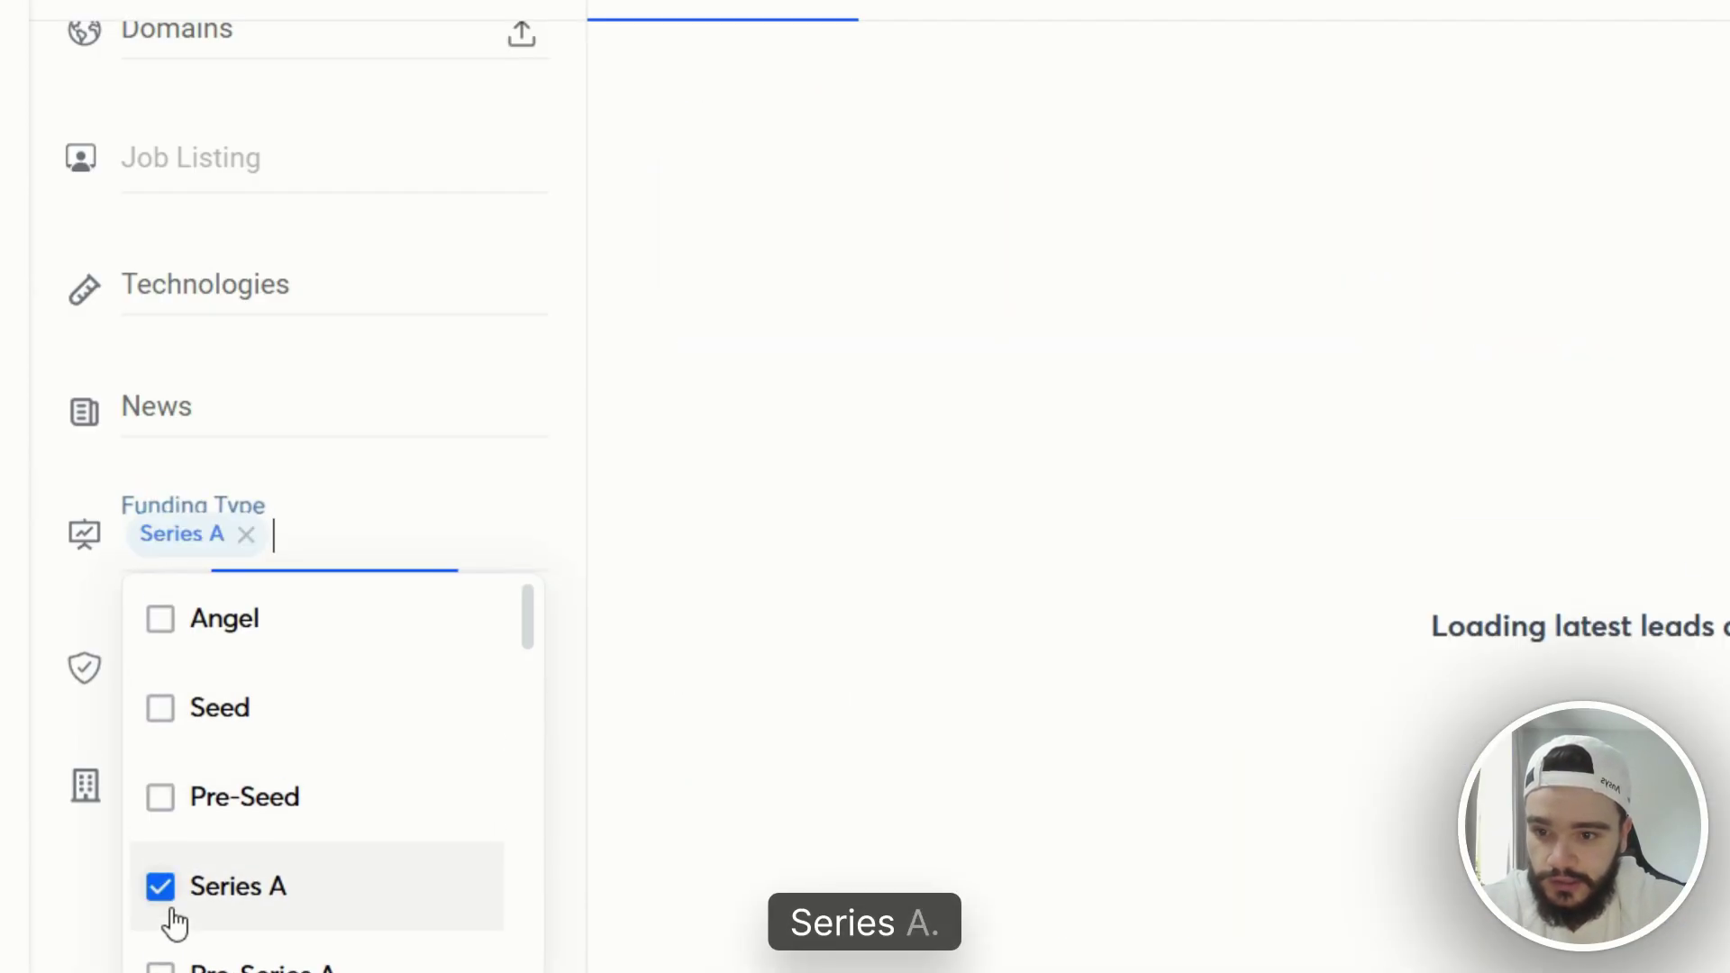
left_click(160, 890)
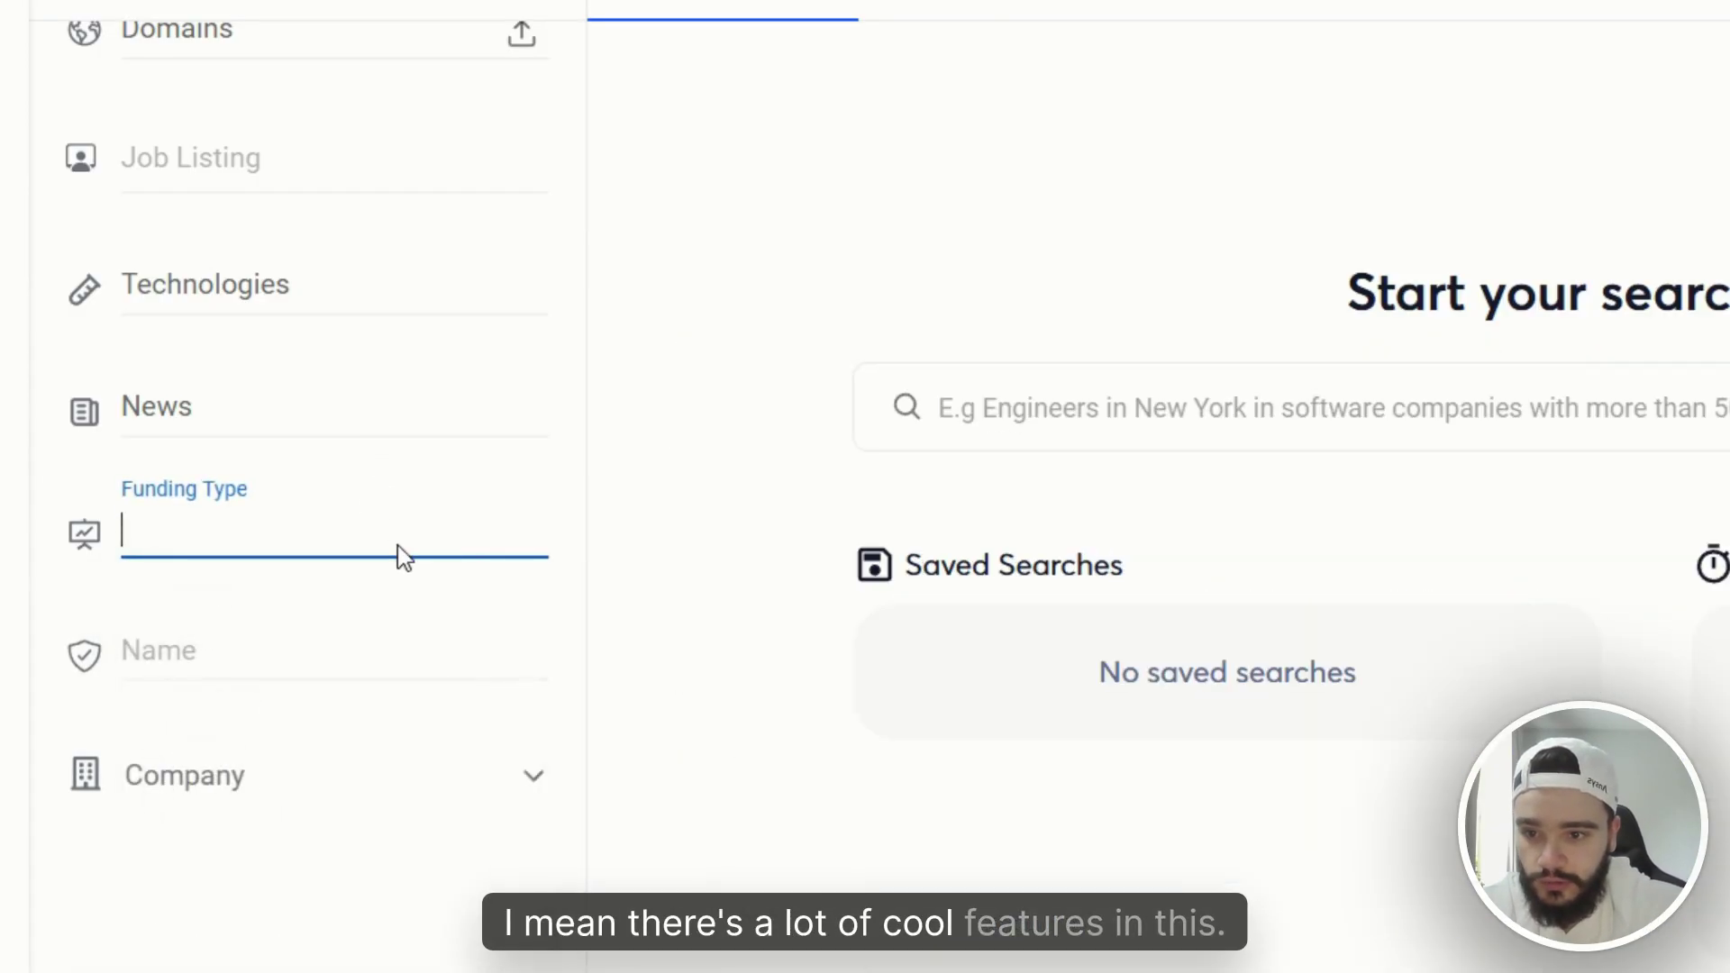
- Run an AI search for "Recruitment companies in Sweden VP of Sales or Founder or CEO" and review the leads and applied filters
scroll(315, 433, "up", 5)
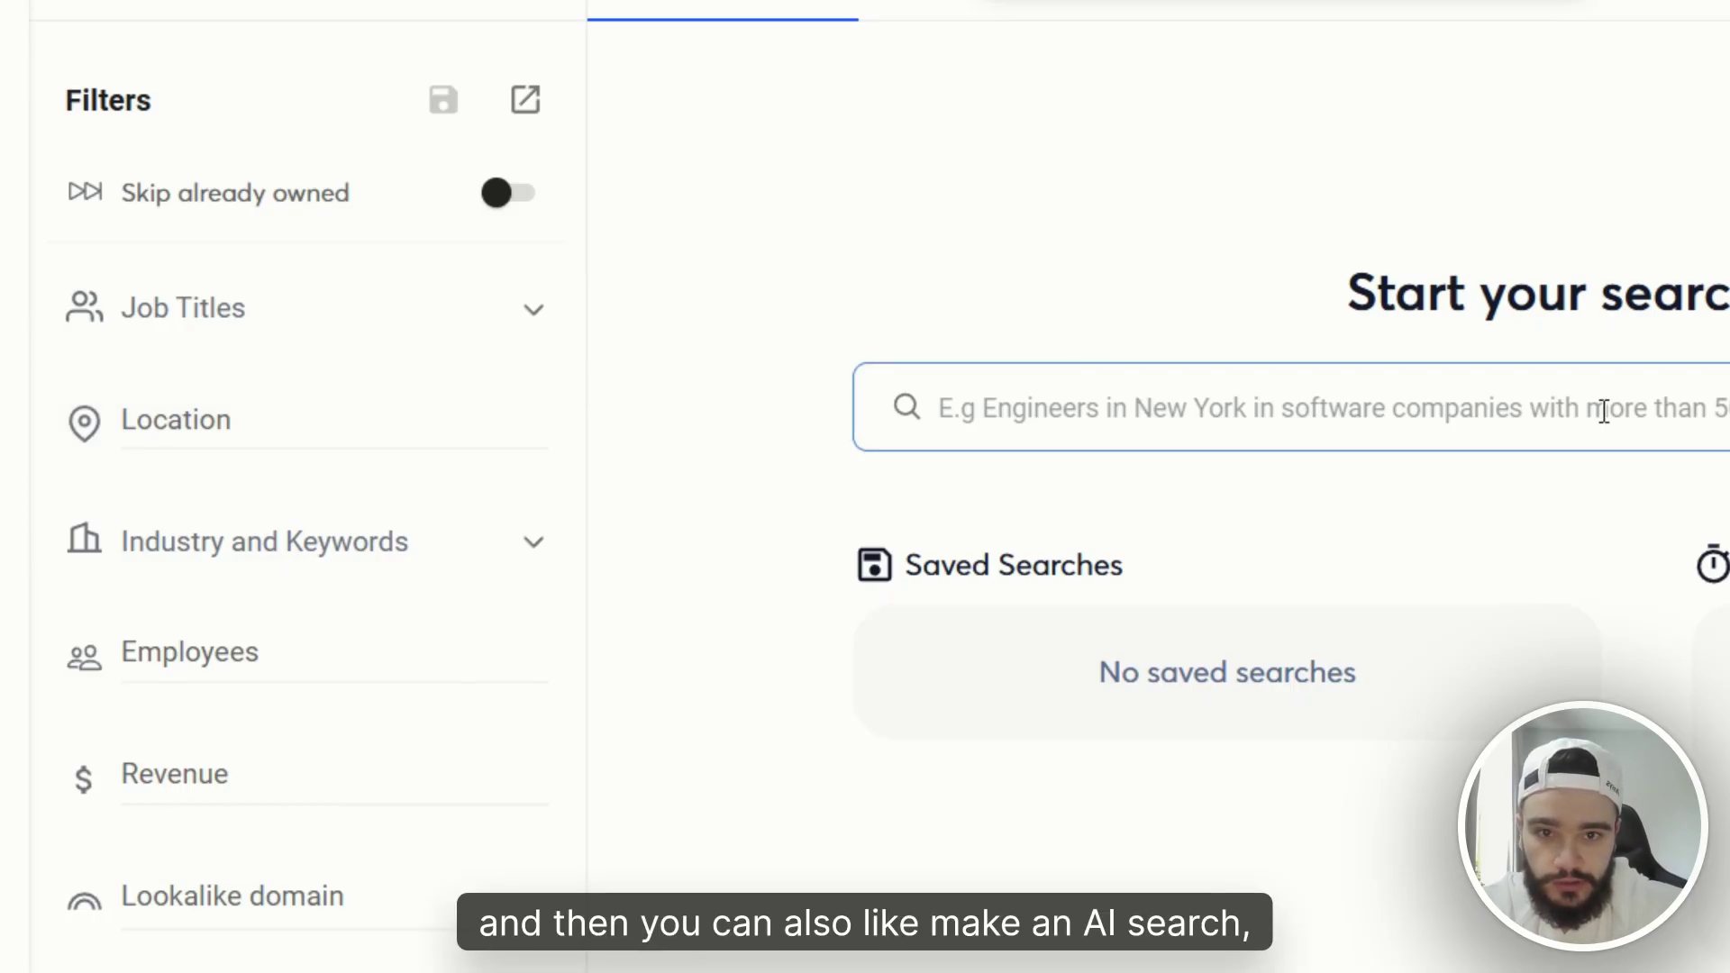
left_click(1480, 393)
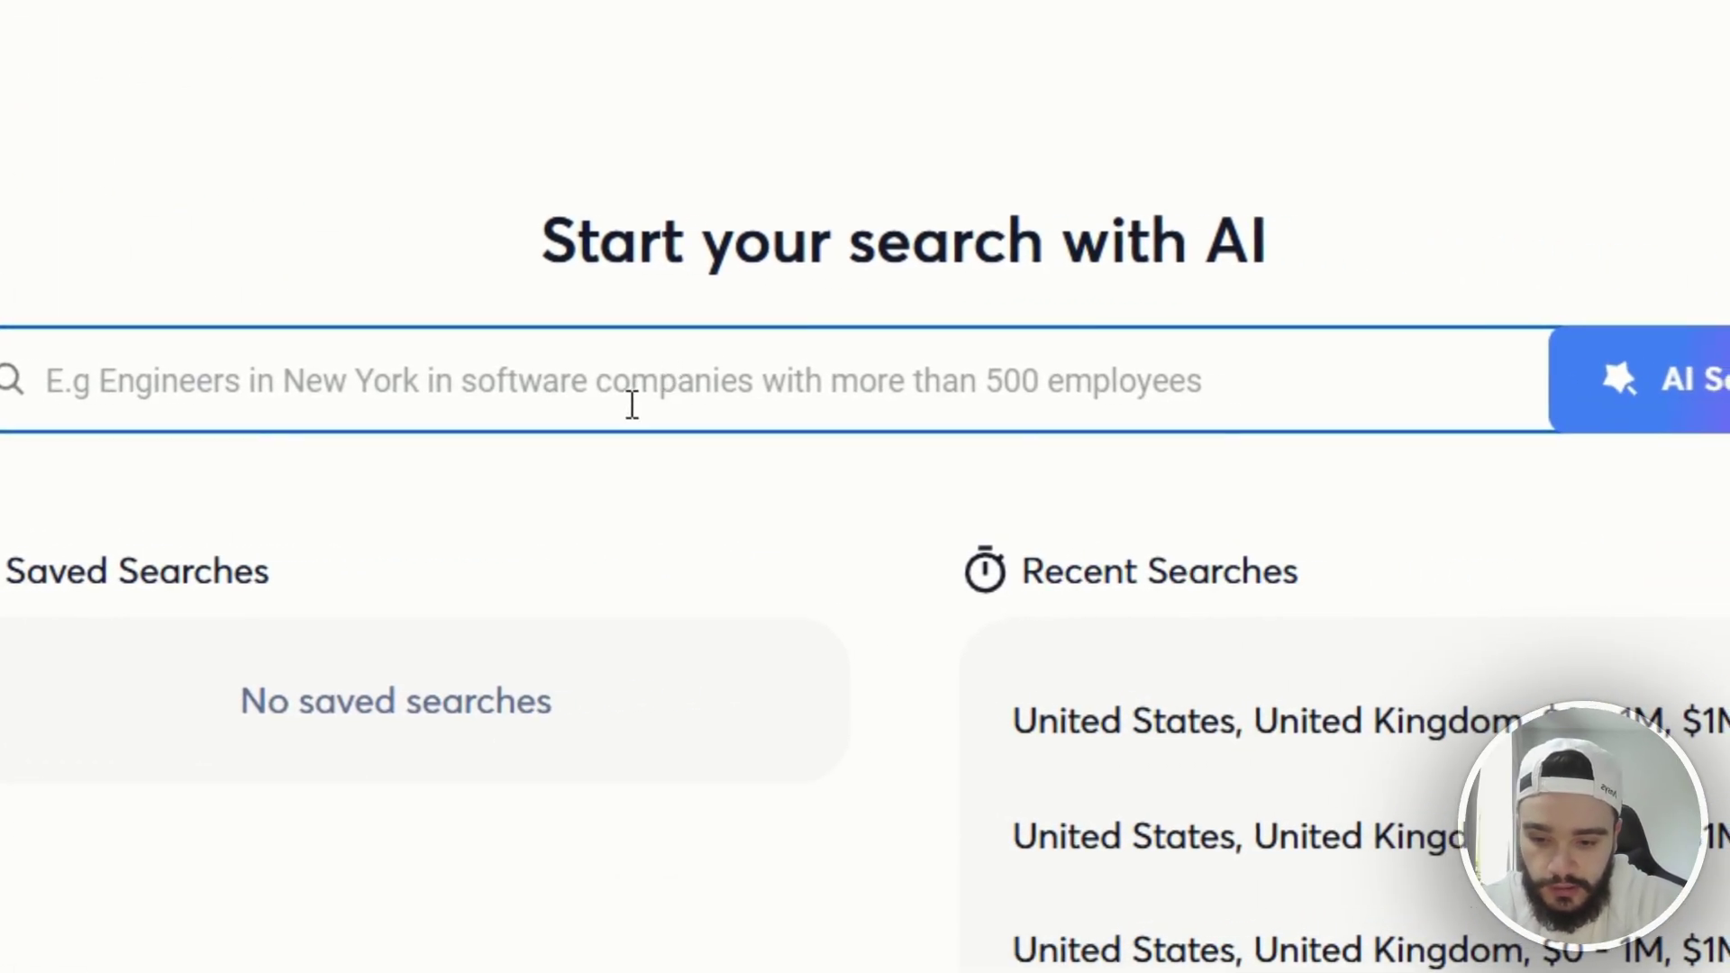
type("Recruitment companies in Sw")
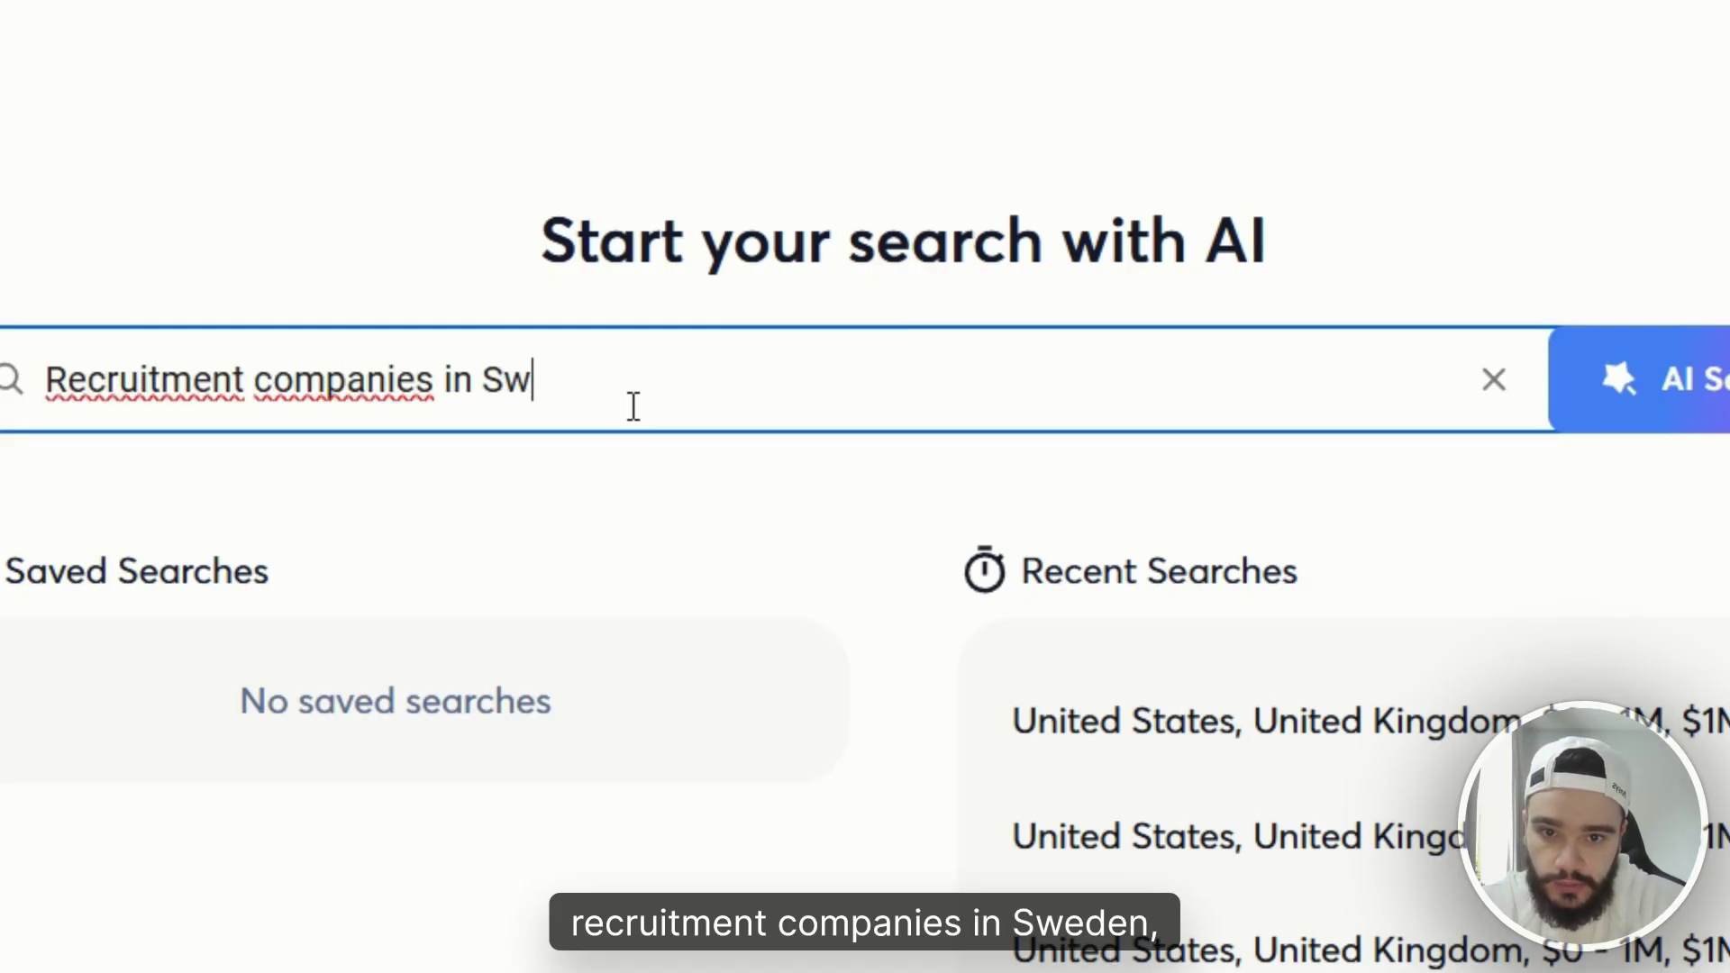
type("eden VP of Sales or Founder or CEO")
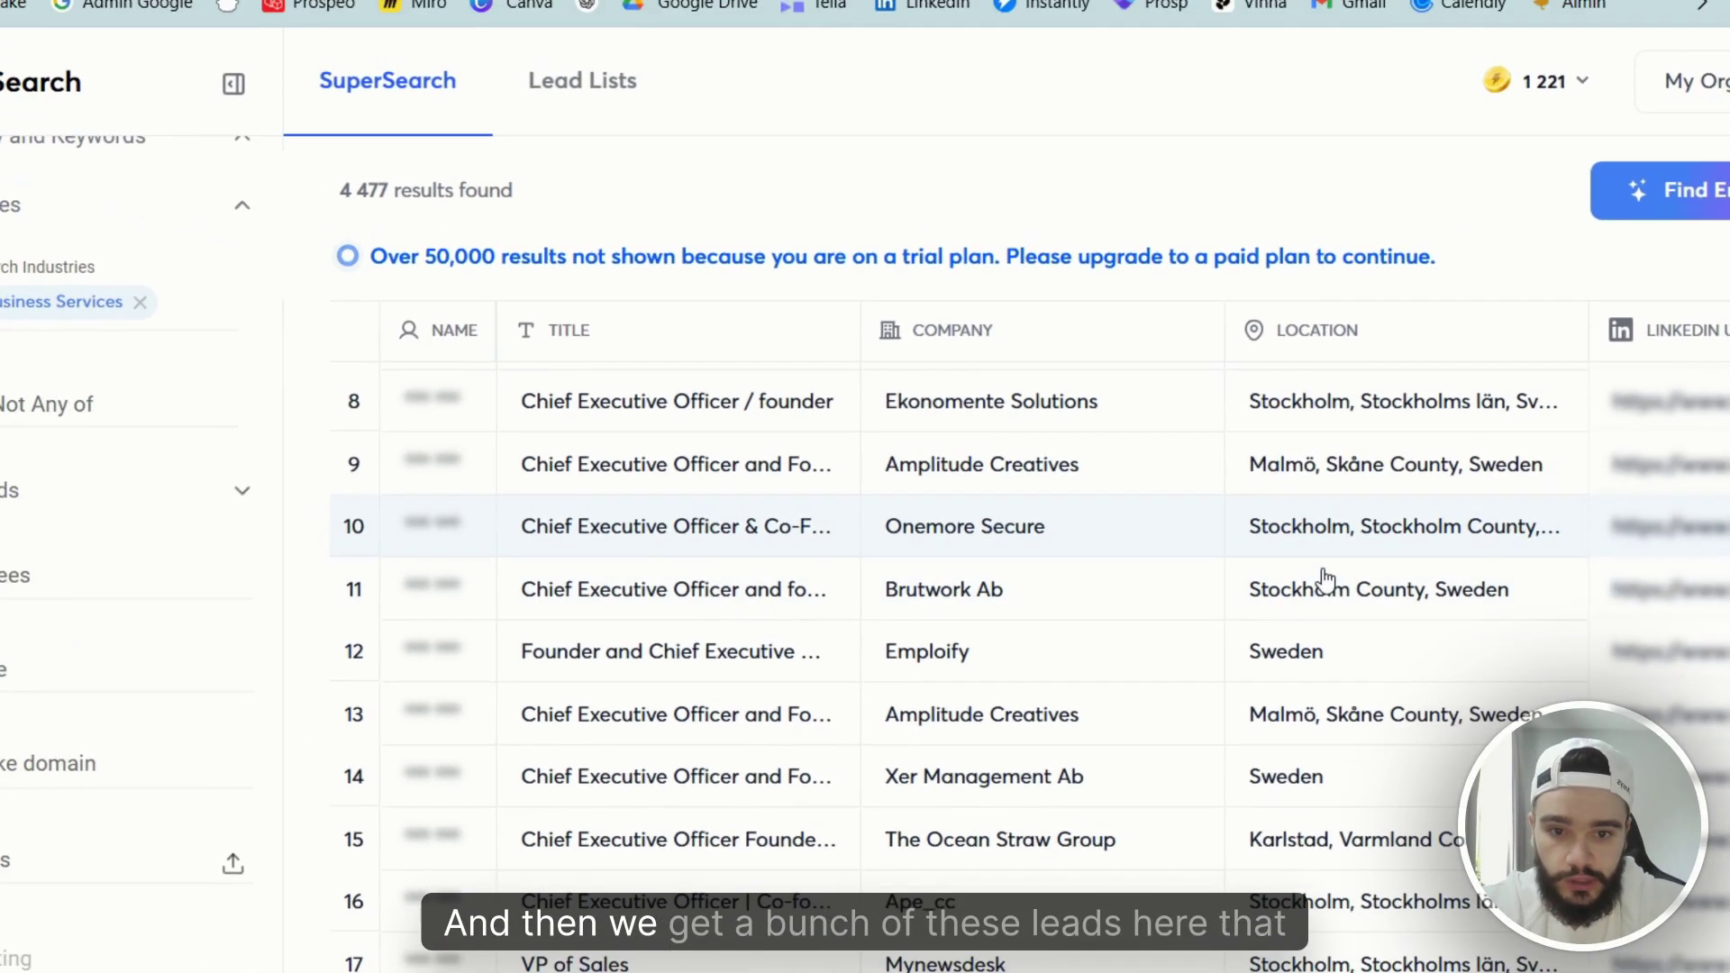
scroll(1325, 571, "down", 5)
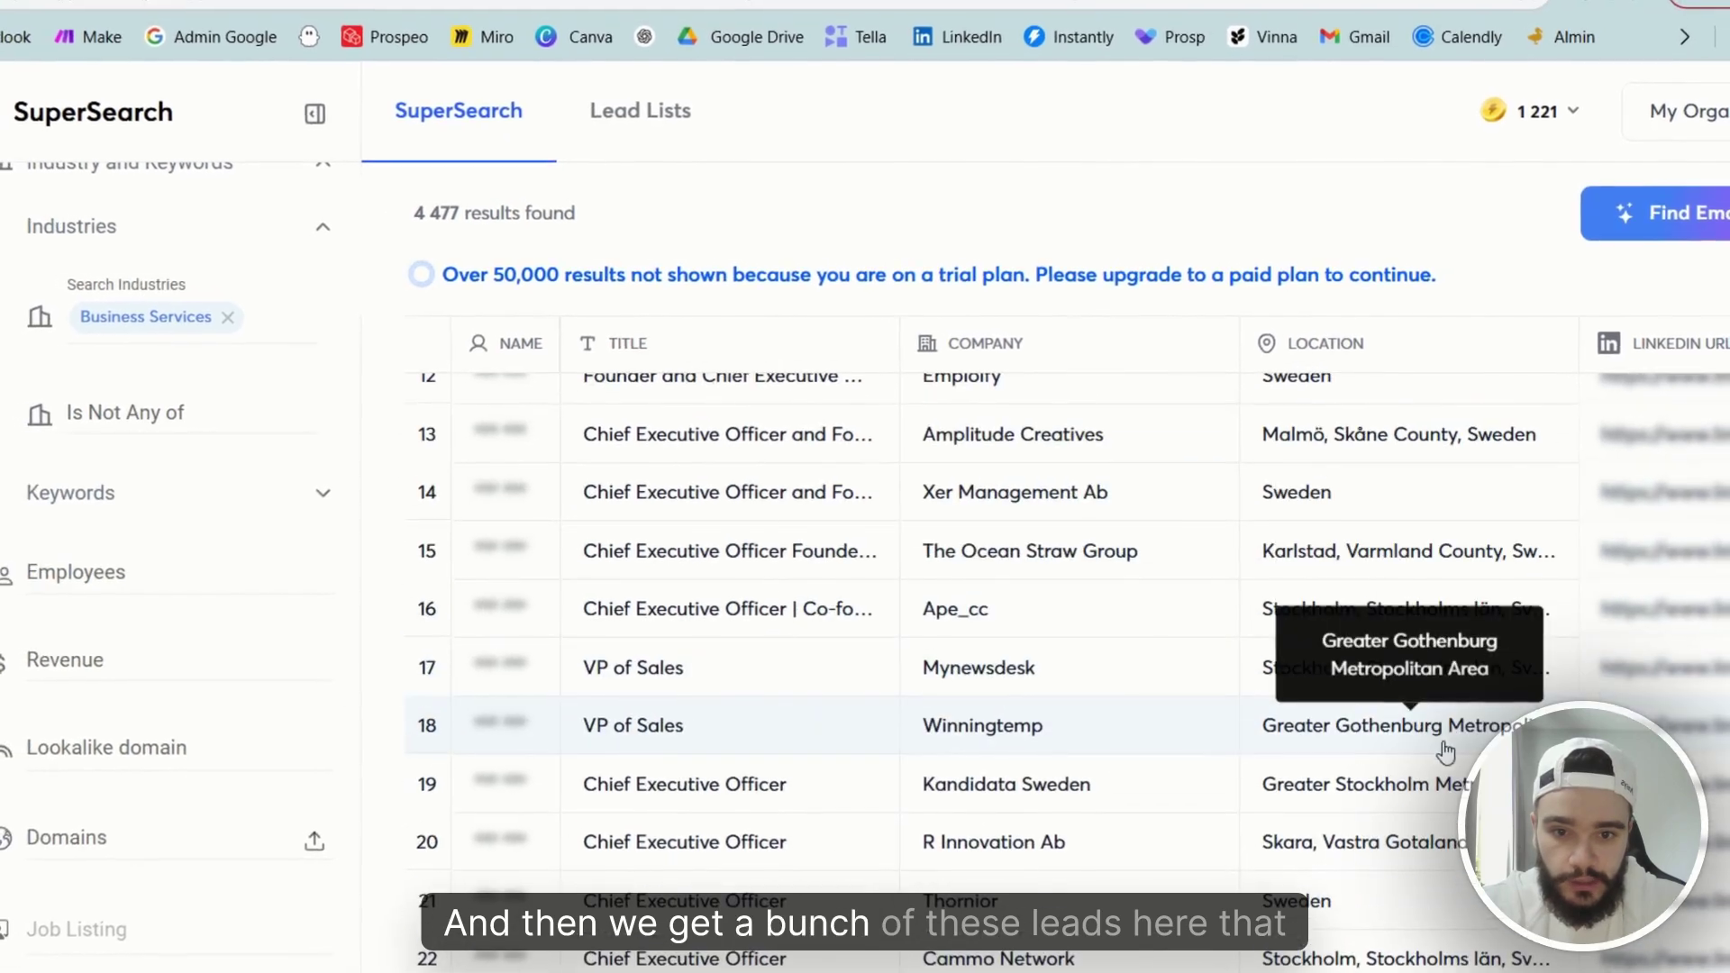
scroll(1299, 726, "up", 9)
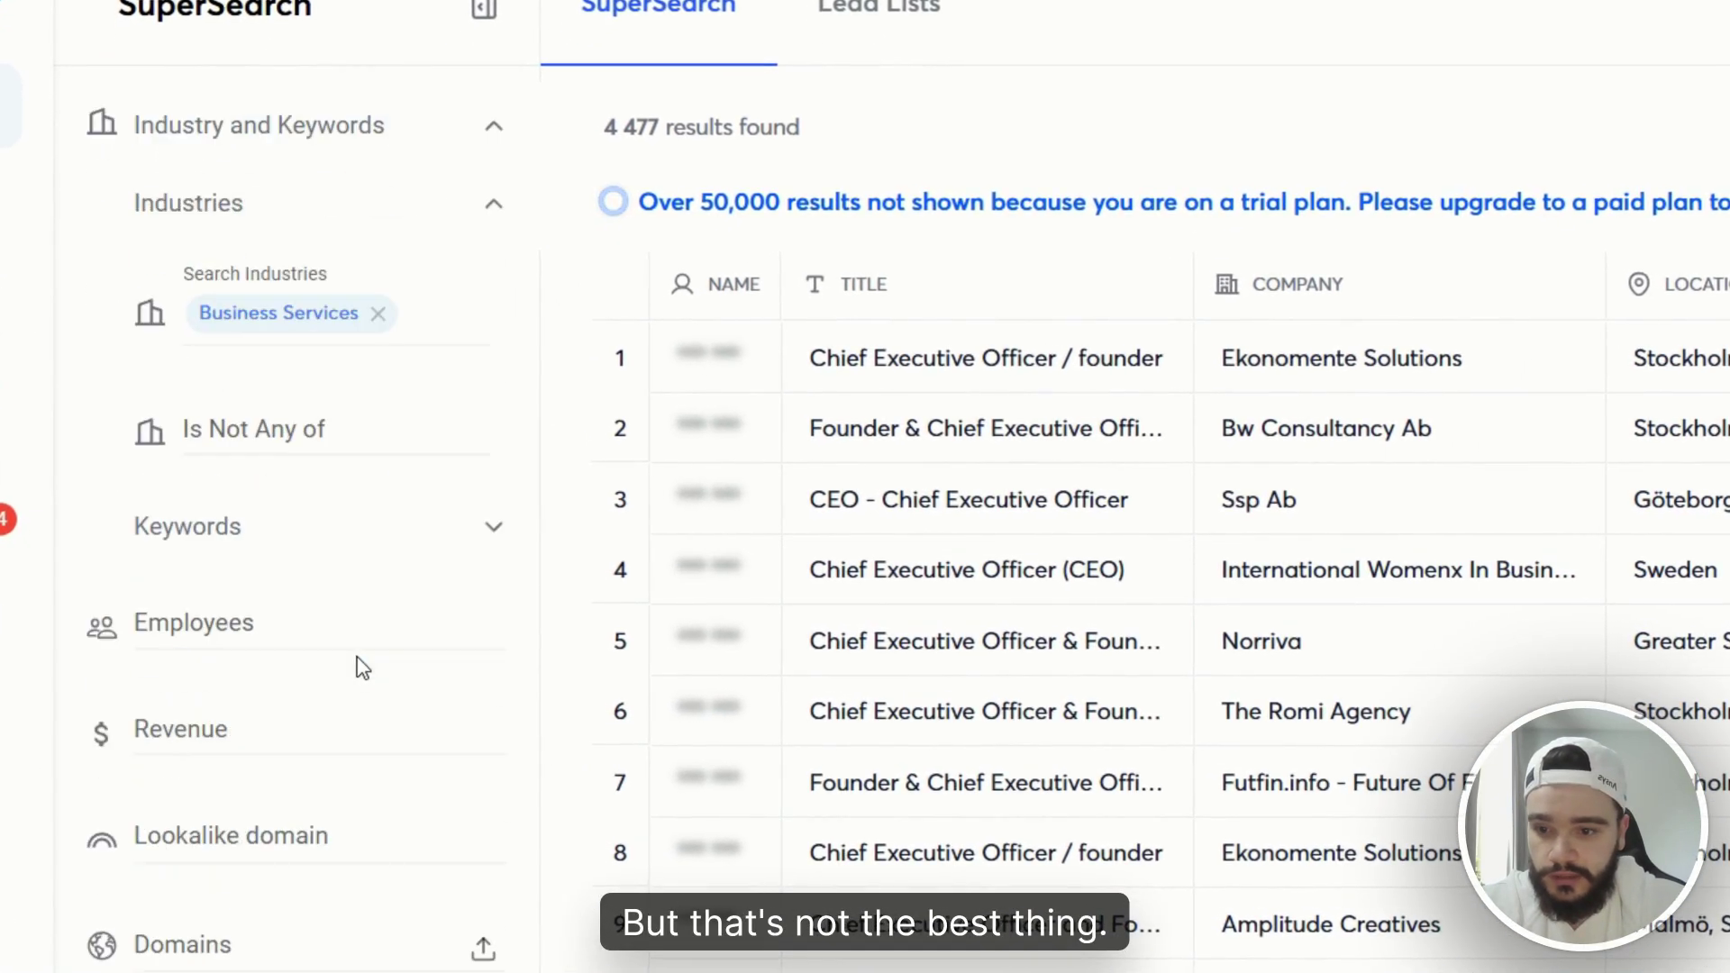
scroll(362, 667, "down", 8)
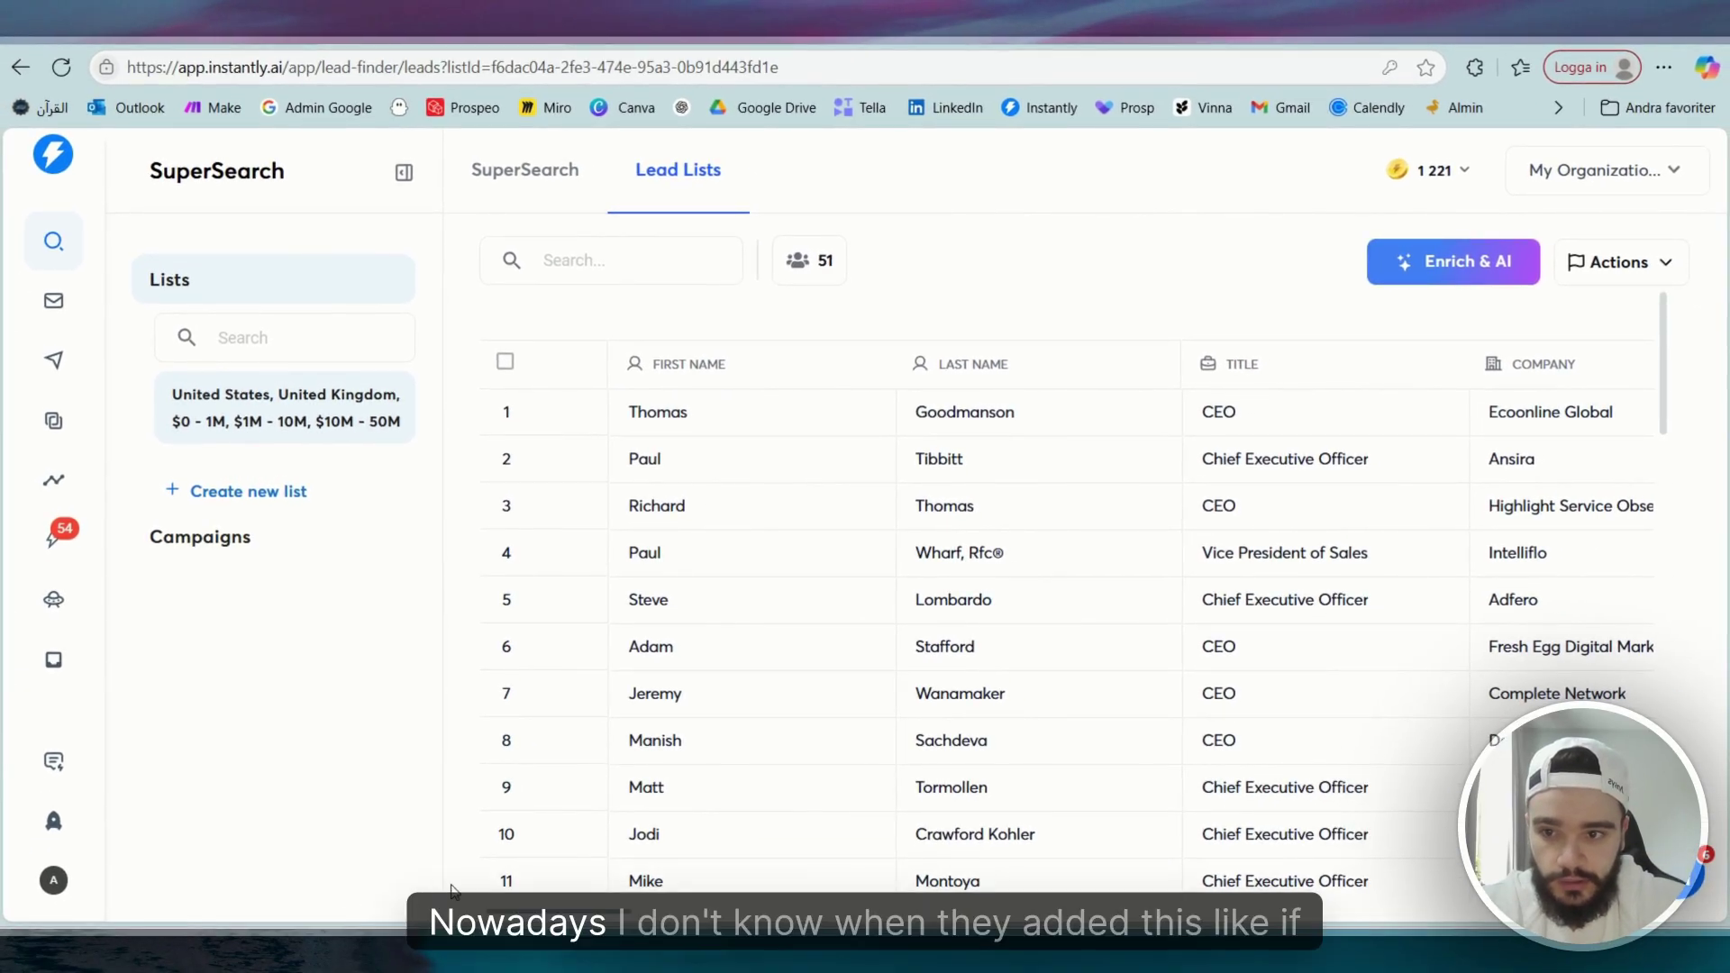
- Examine the saved lead list's columns, from work email enrichment and full profiles to company size, connections and company name cleanup
scroll(901, 721, "right", 10)
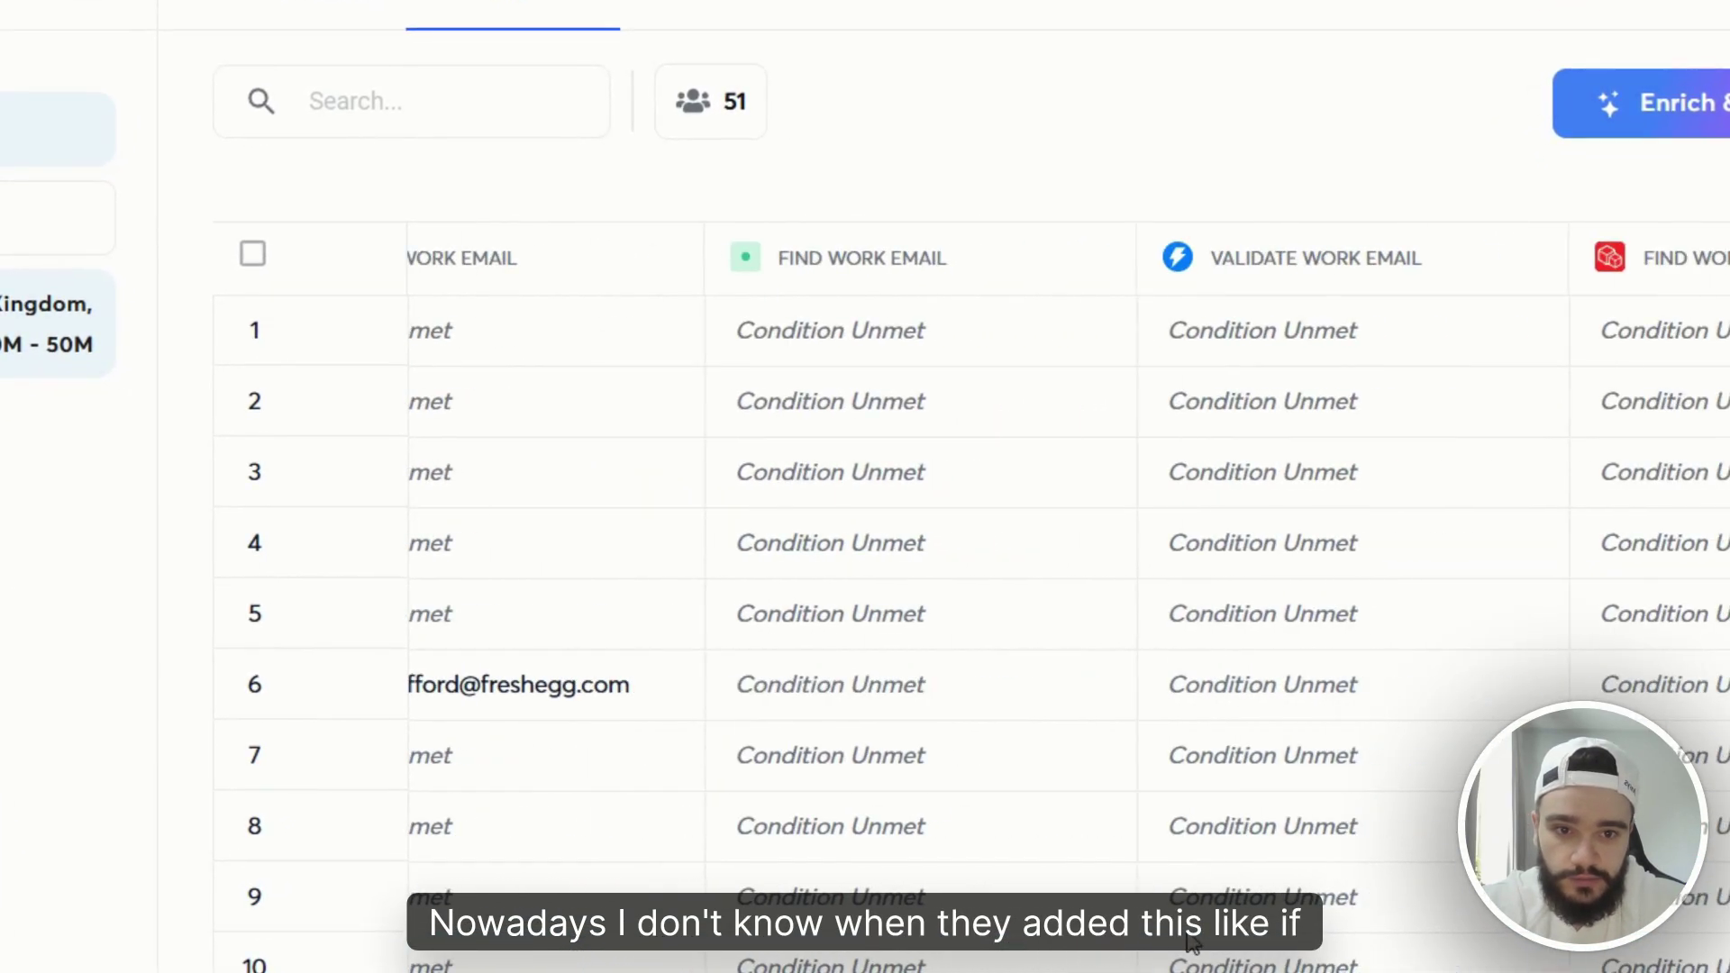
scroll(1189, 942, "left", 10)
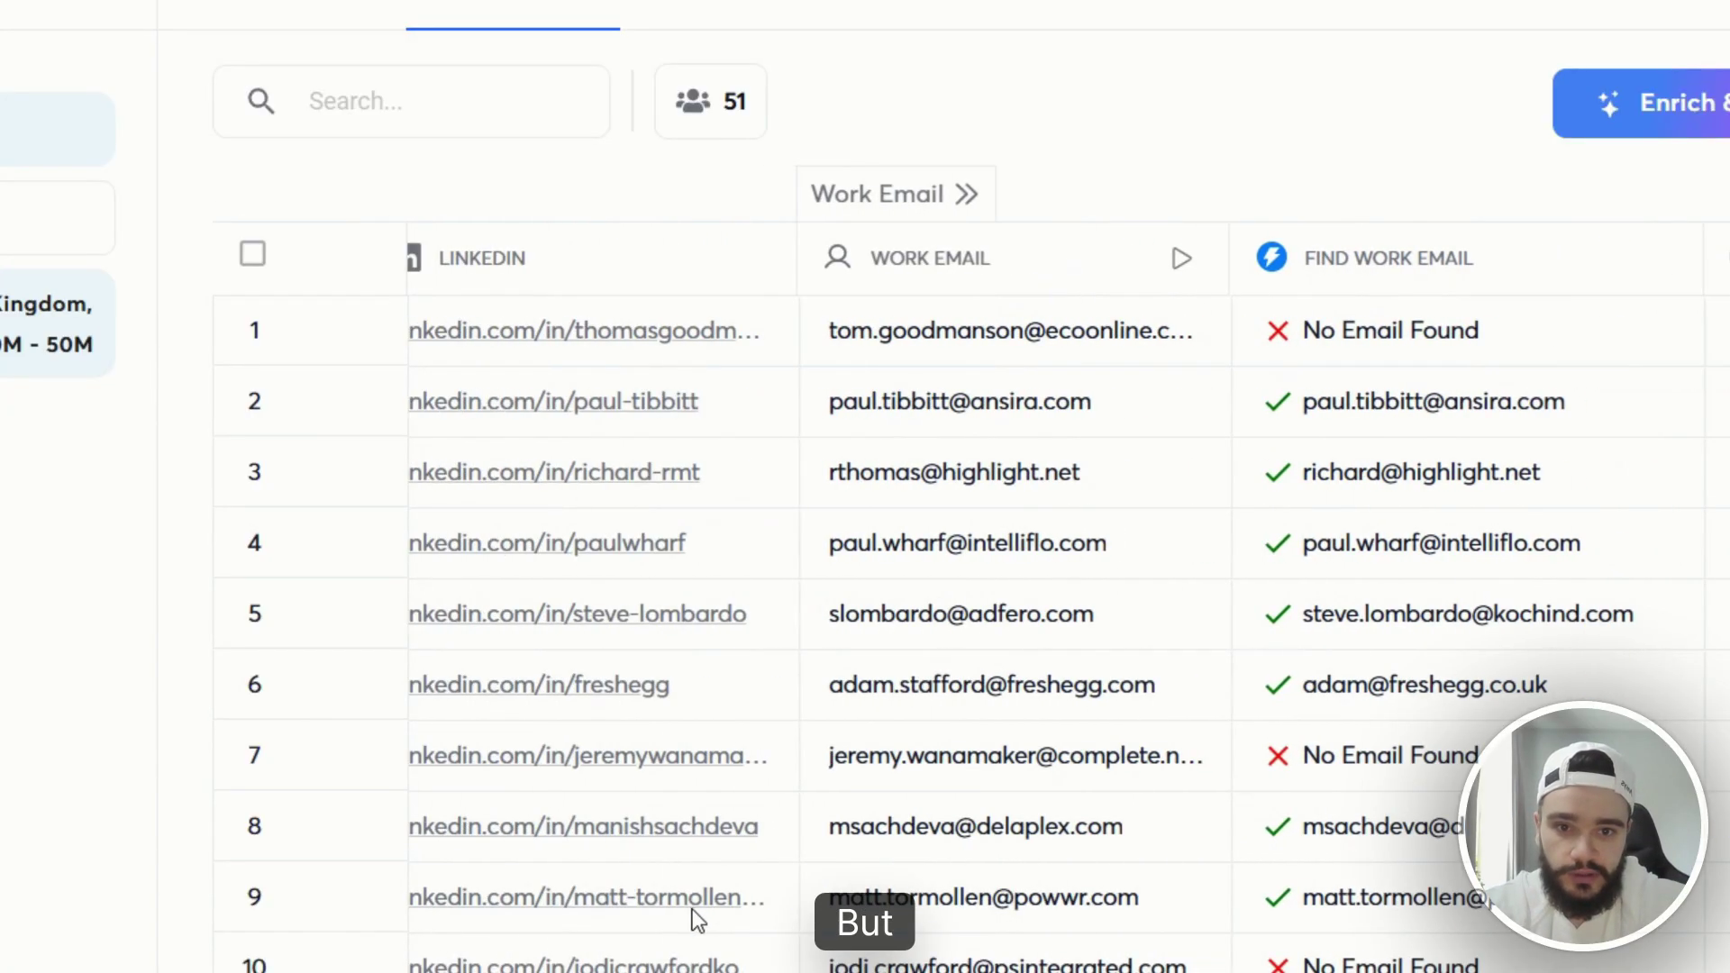
scroll(991, 928, "right", 10)
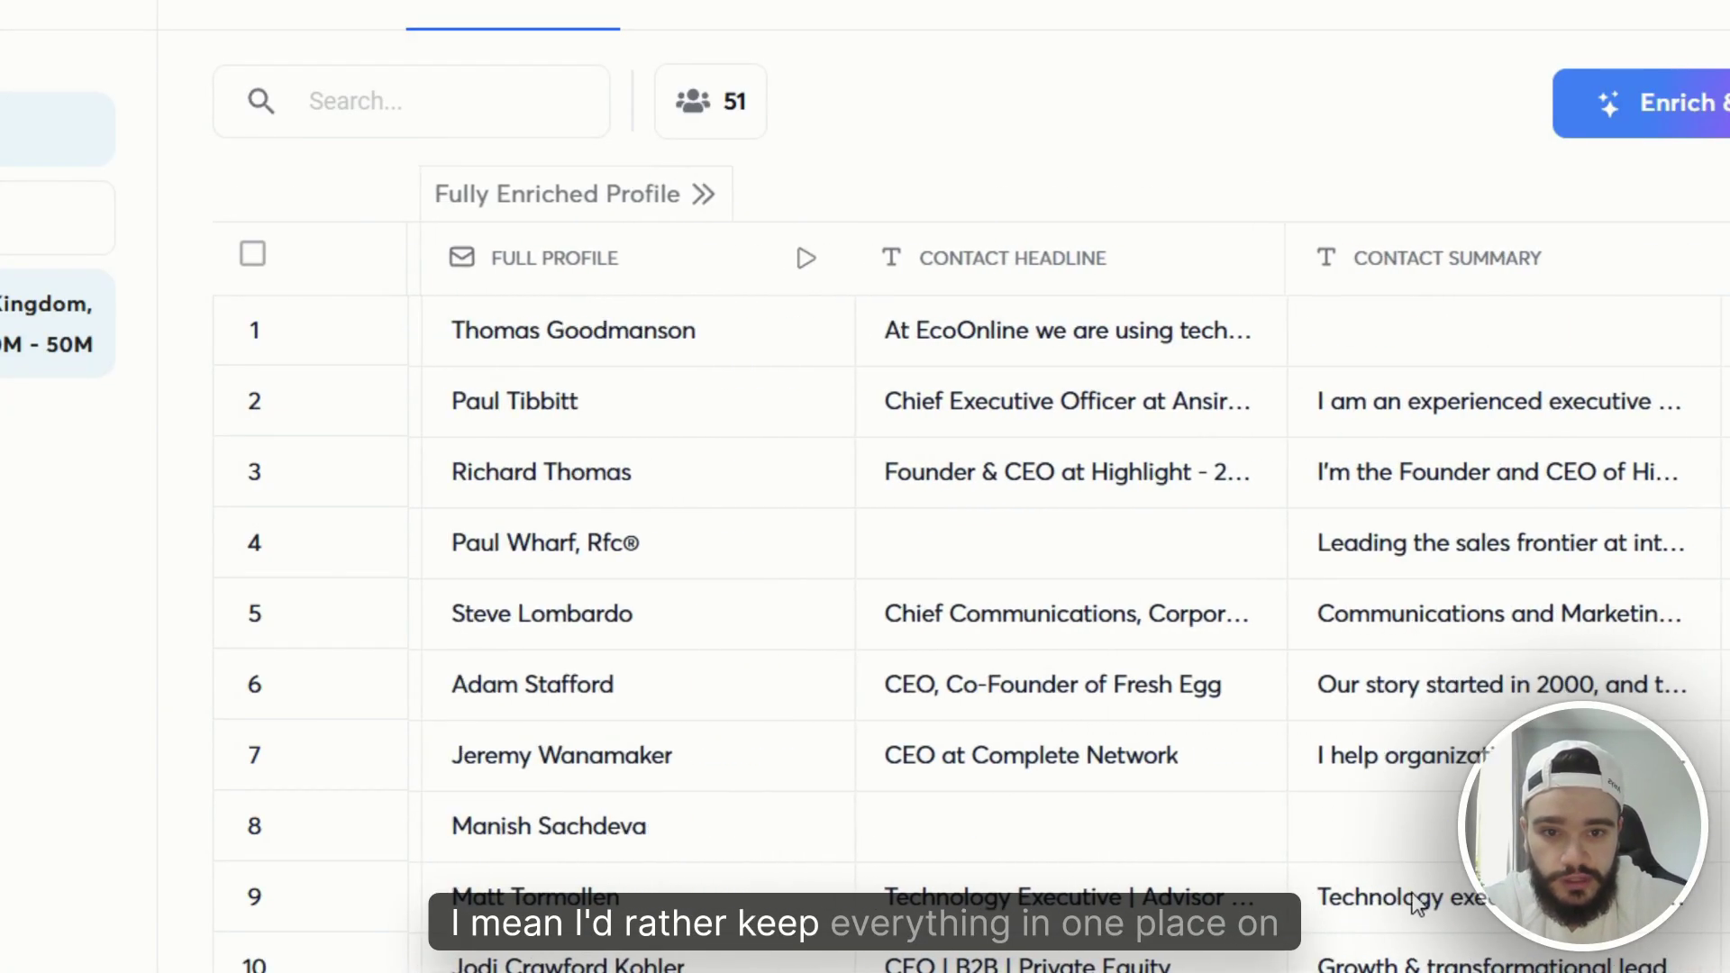
scroll(1419, 905, "right", 10)
scroll(1666, 937, "left", 10)
scroll(1312, 937, "right", 10)
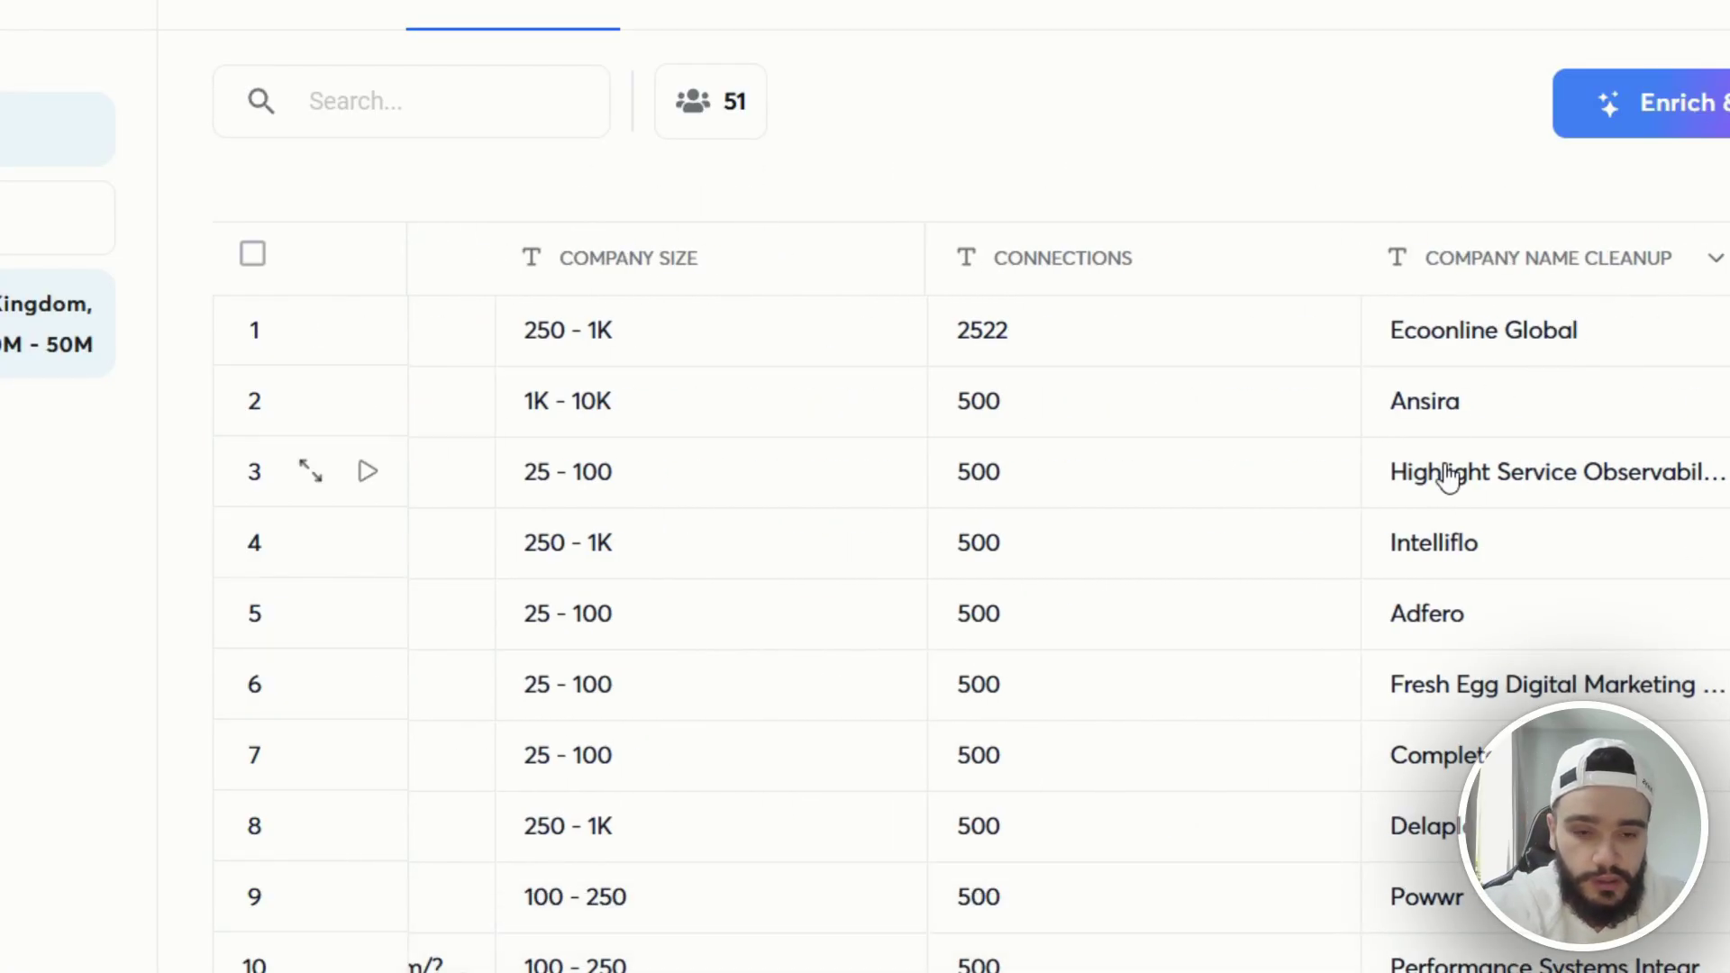
scroll(1525, 393, "down", 1)
scroll(1550, 613, "up", 1)
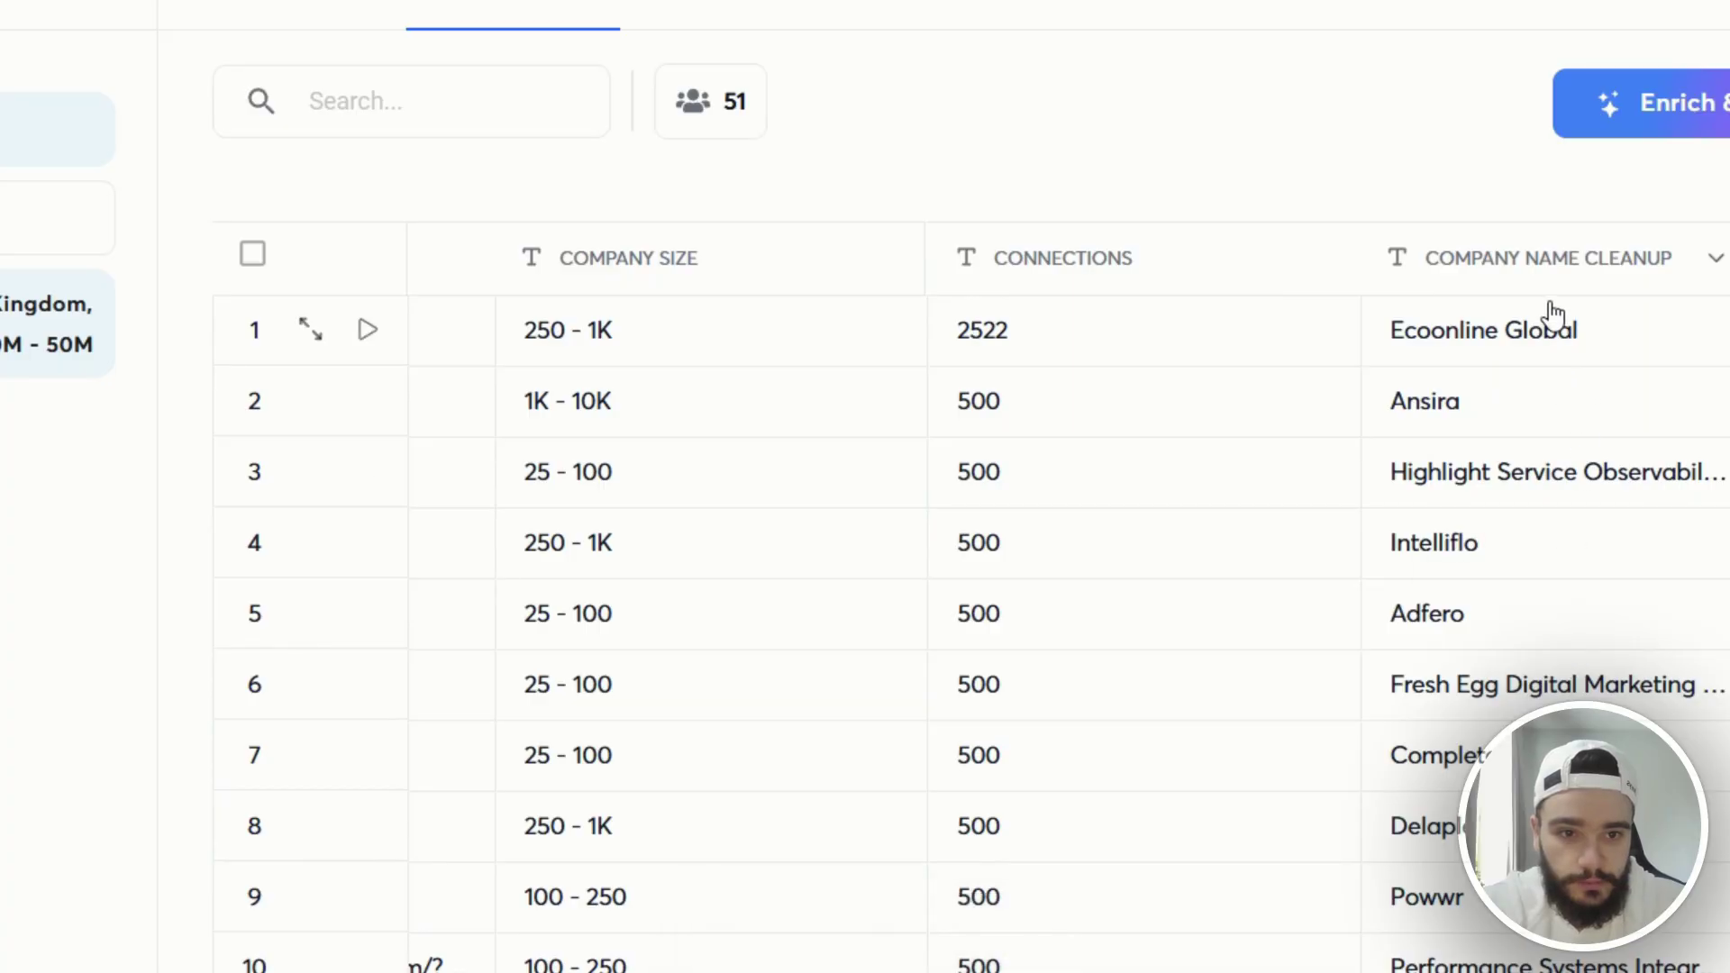
- Open the AI prompt writer for a new column of the lead list and look at its templates
left_click(1537, 378)
left_click(1591, 564)
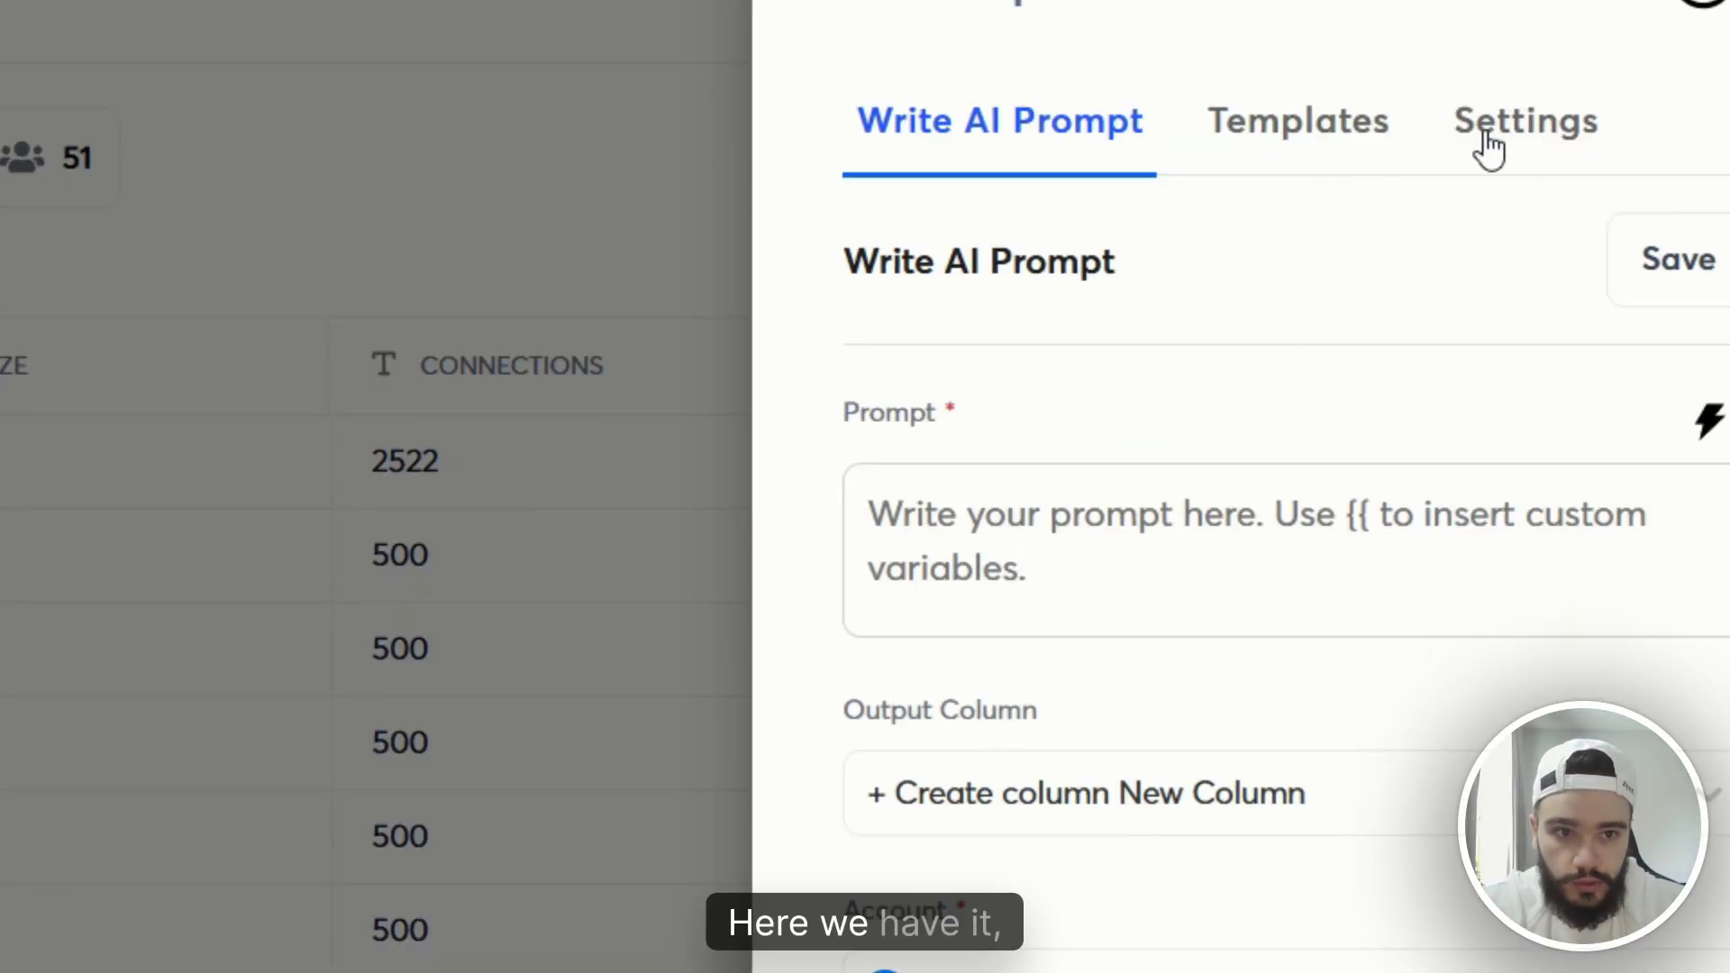
left_click(1298, 126)
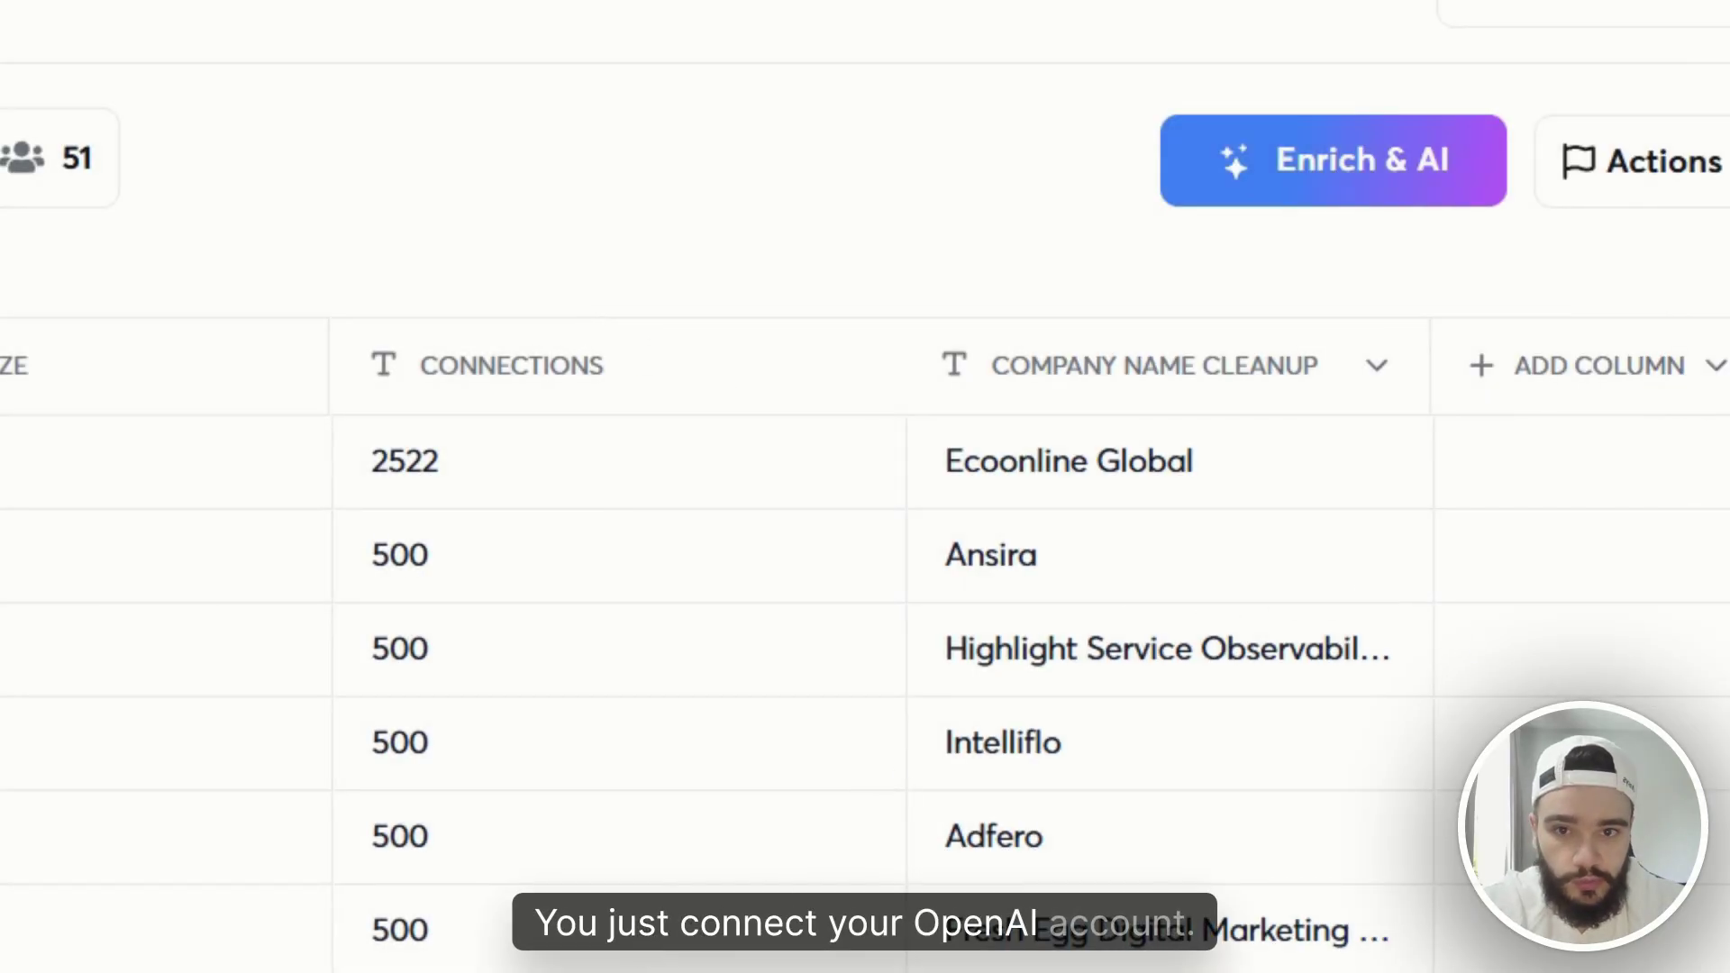
- Start Use AI from the AI & Web Research enrichments and check the account choices, keeping Instantly OpenAI Account
left_click(1567, 369)
left_click(1590, 624)
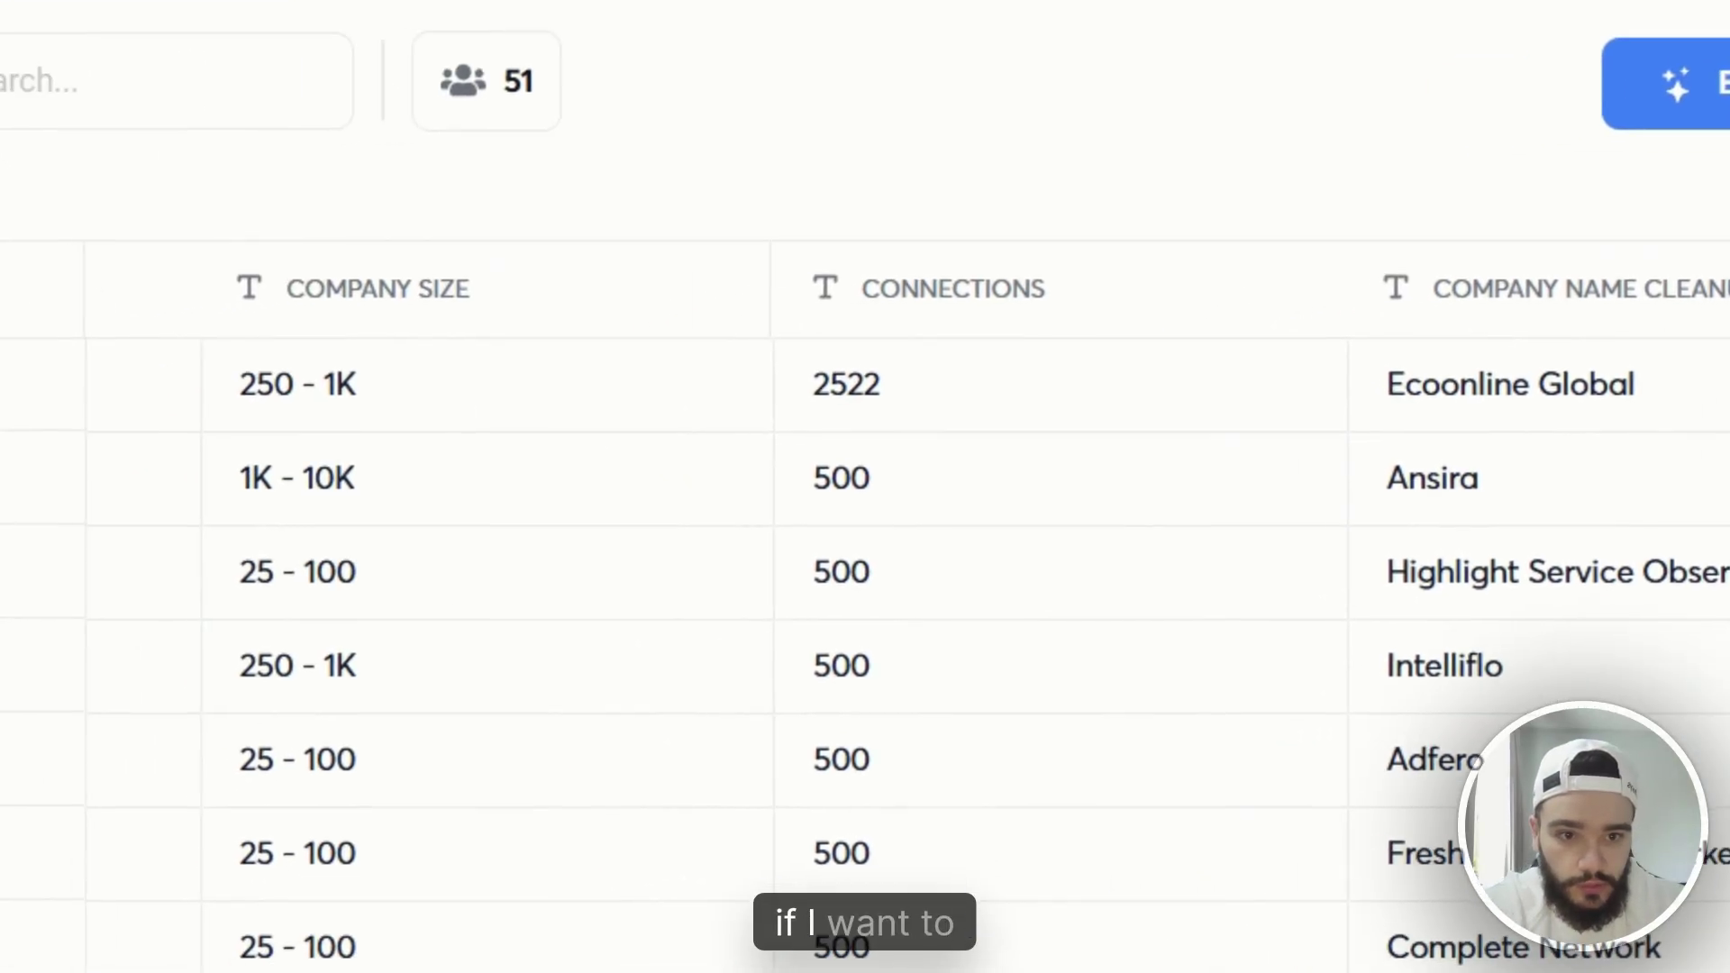
left_click(788, 131)
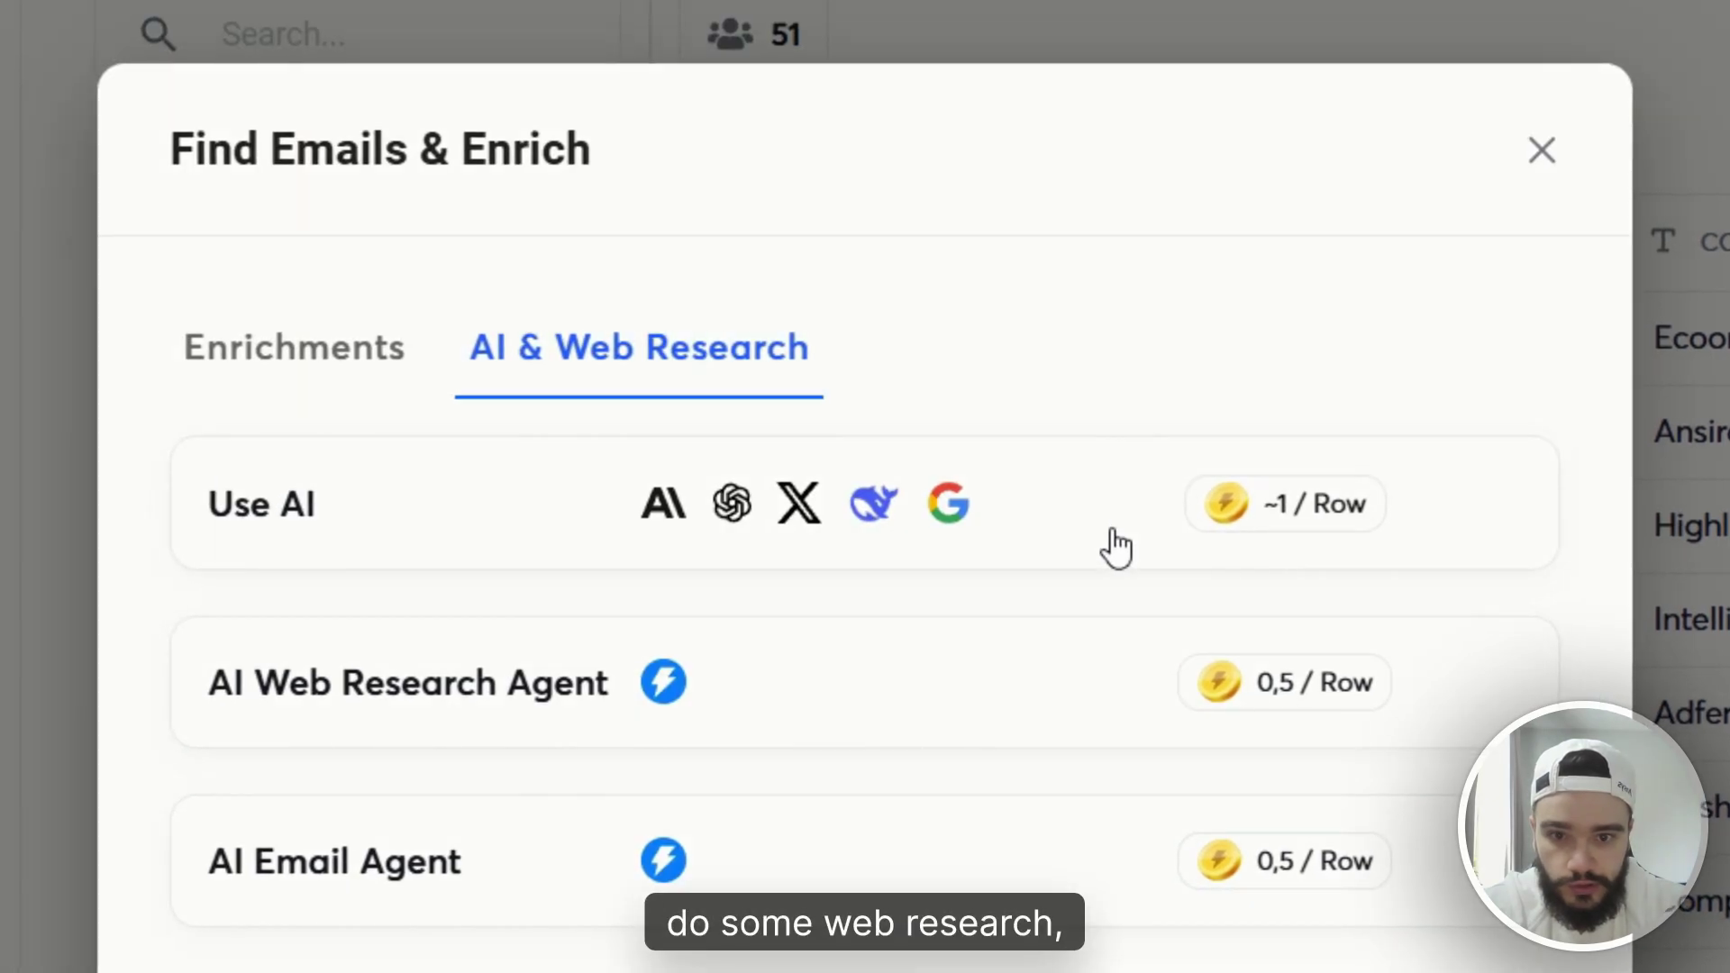
left_click(1118, 547)
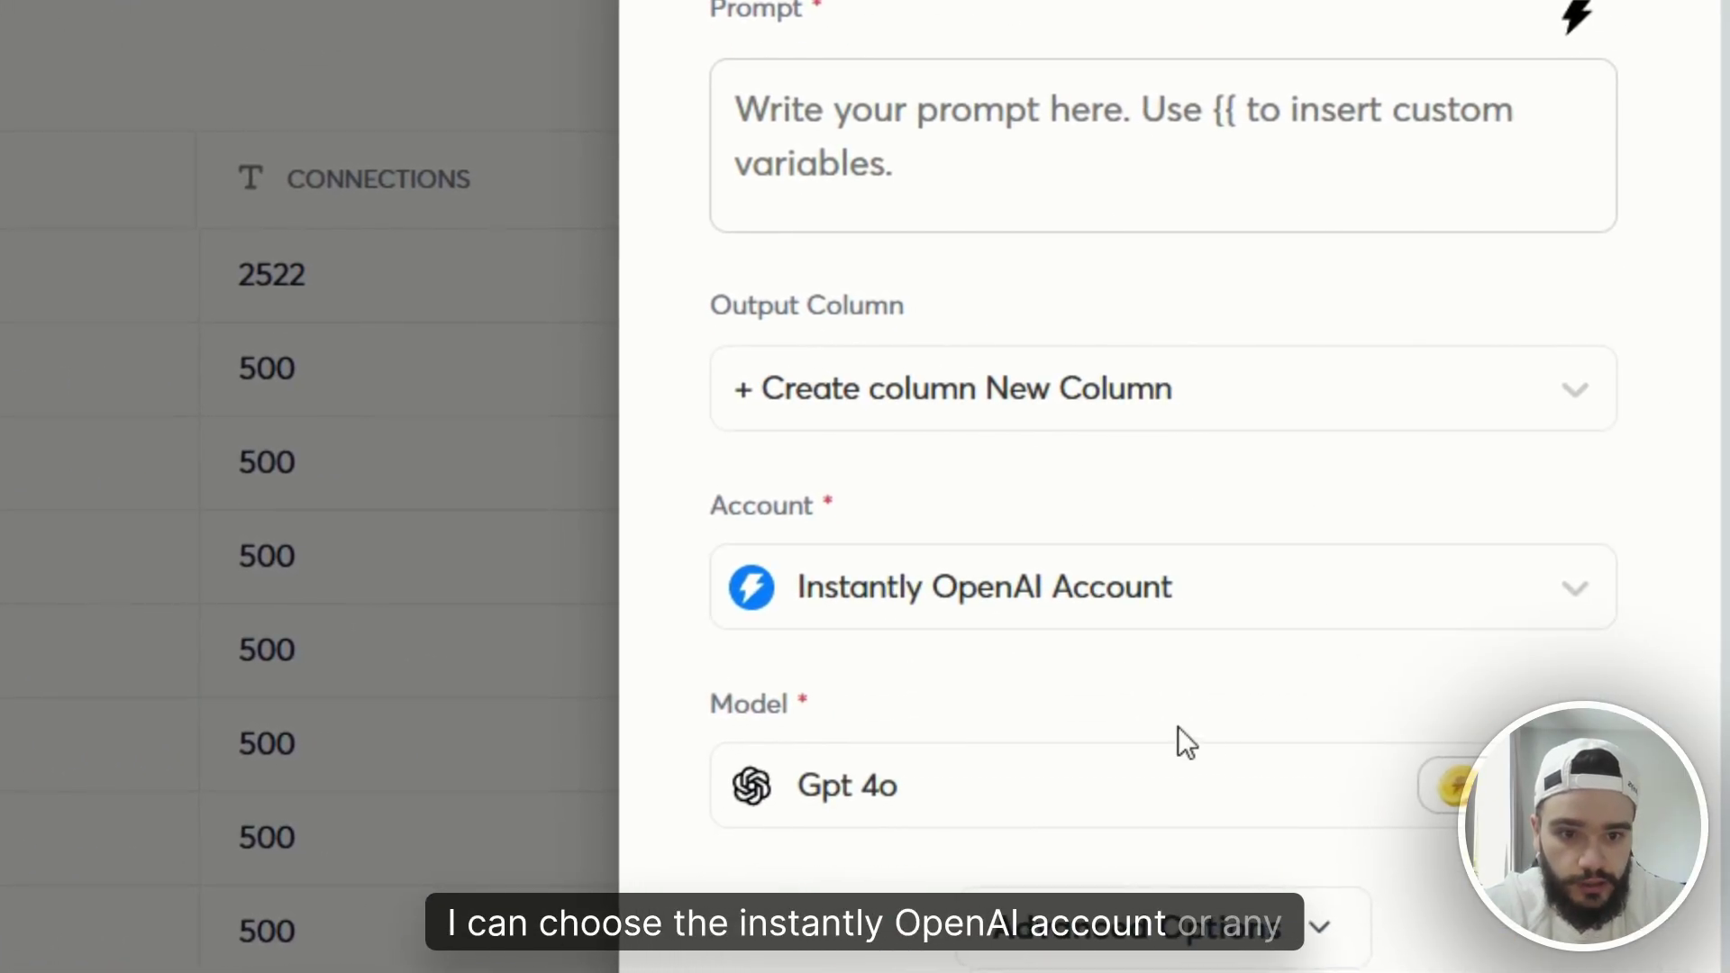
left_click(1140, 612)
left_click(1165, 571)
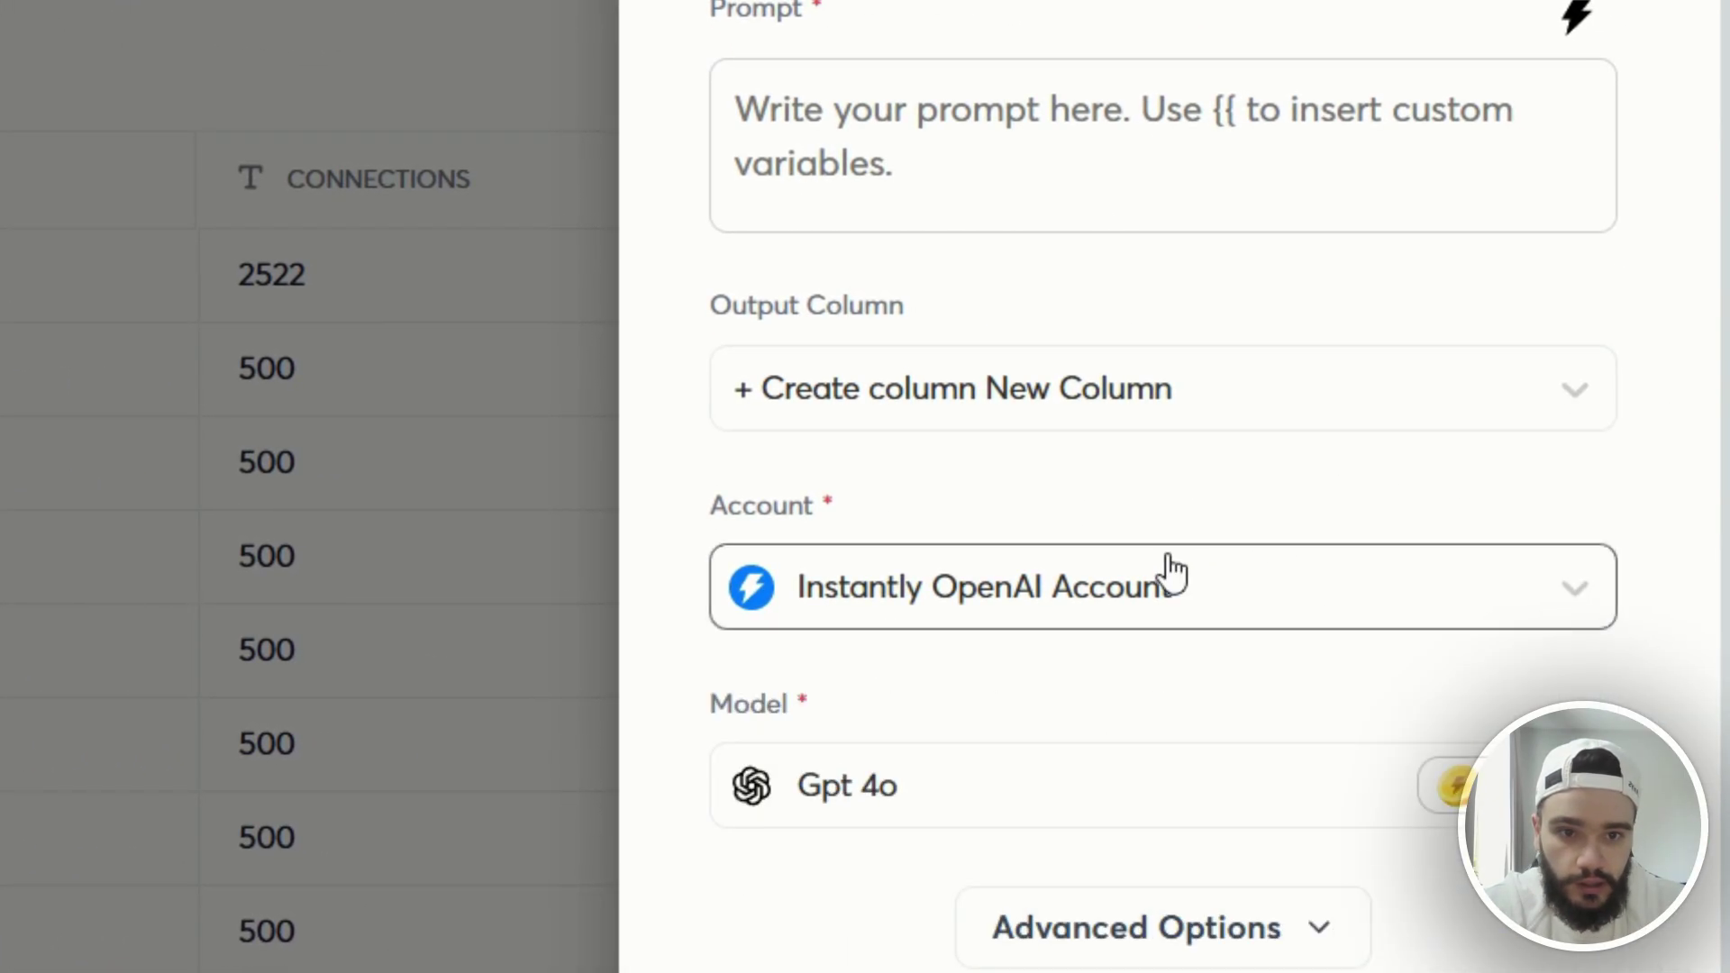
- Copy the one-sentence compliment prompt with {{summary}}, {{companyDescription}} and {{linkedIn}} from the document into the AI prompt, and generate a test output
scroll(1026, 441, "up", 3)
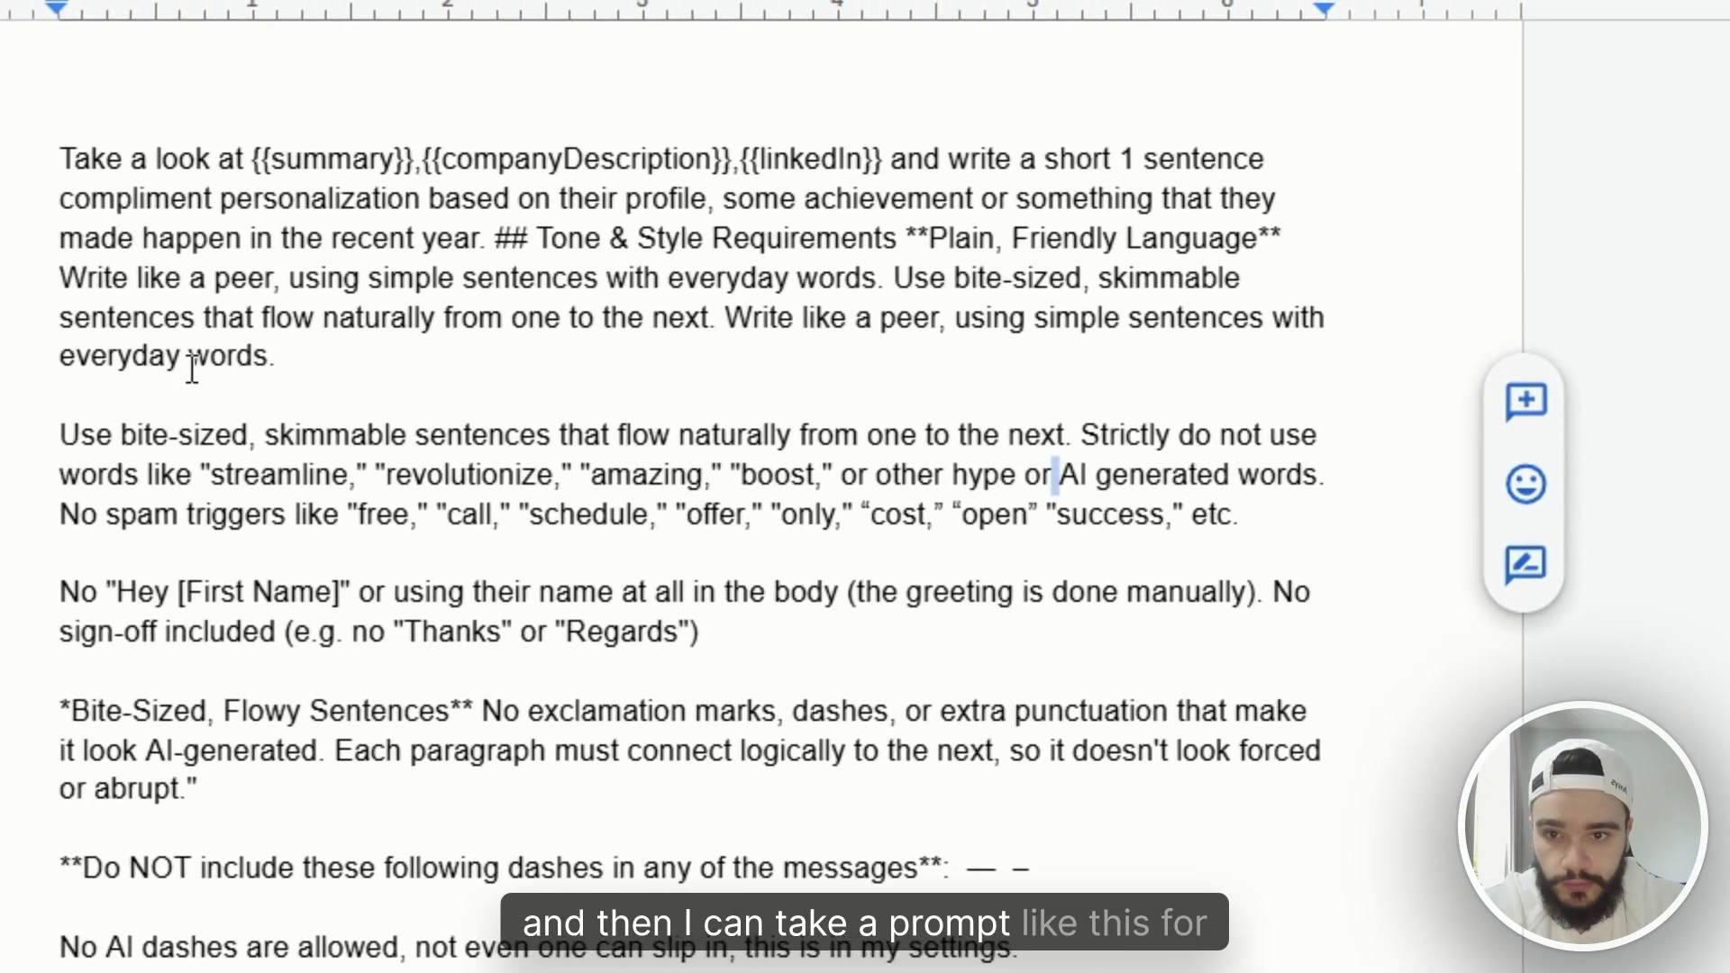
key("ctrl+a")
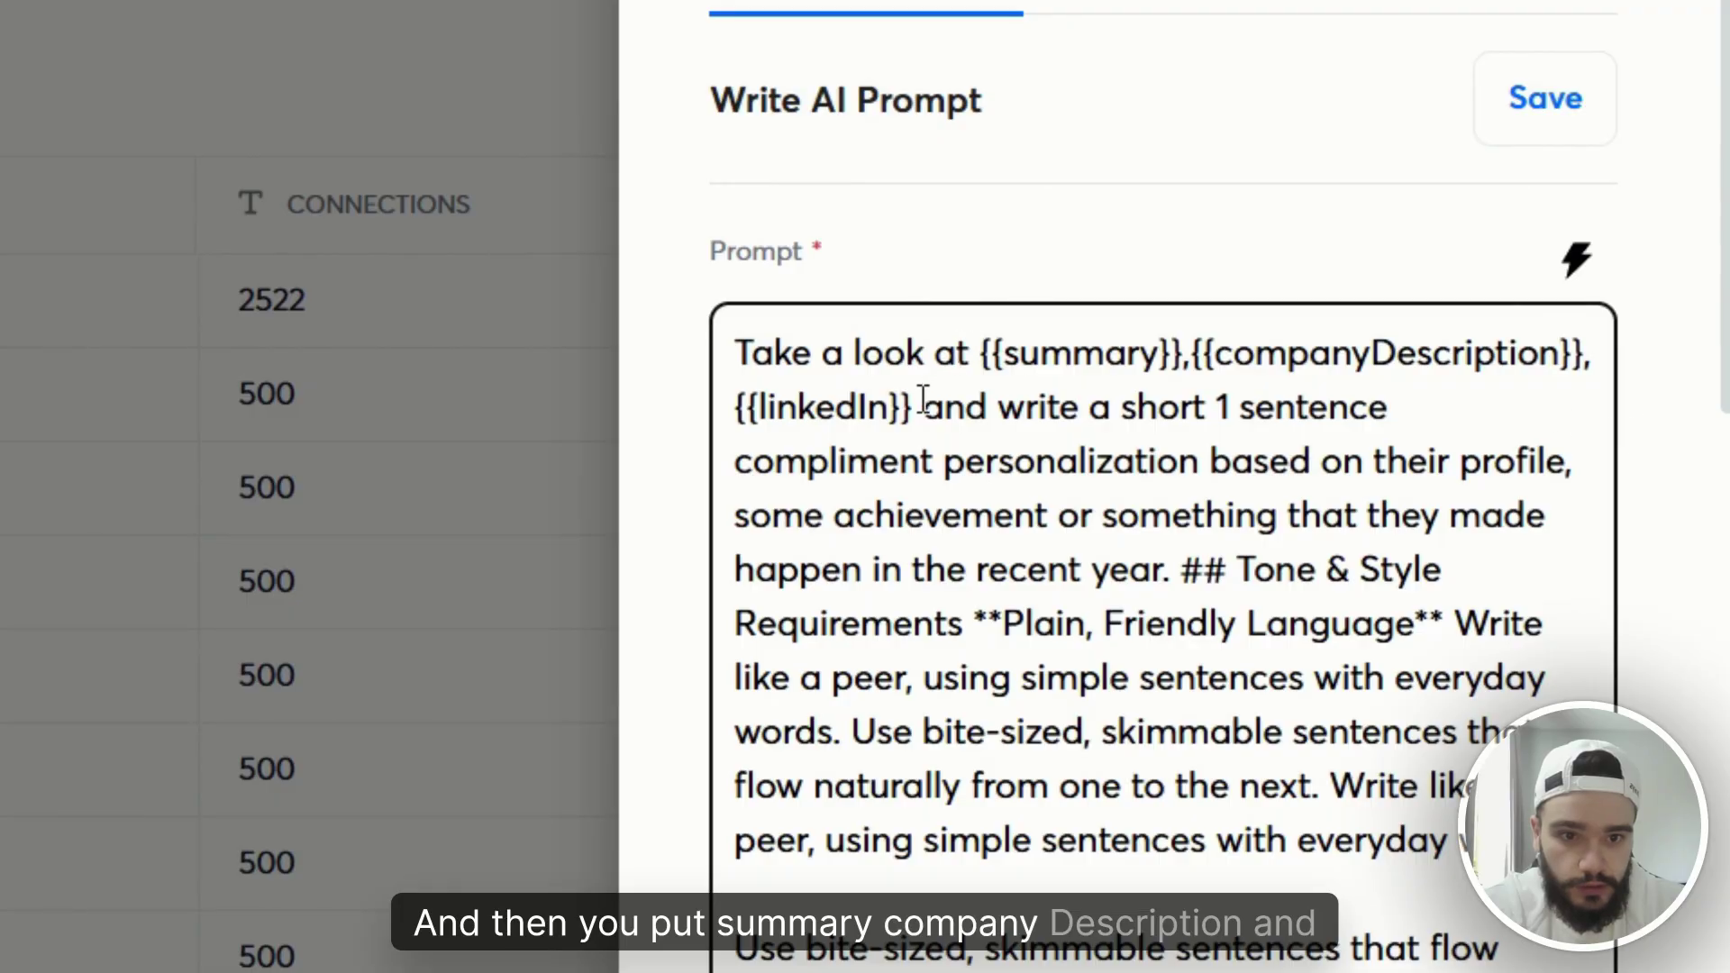
left_click(1013, 417)
scroll(1090, 463, "down", 3)
scroll(1223, 450, "up", 3)
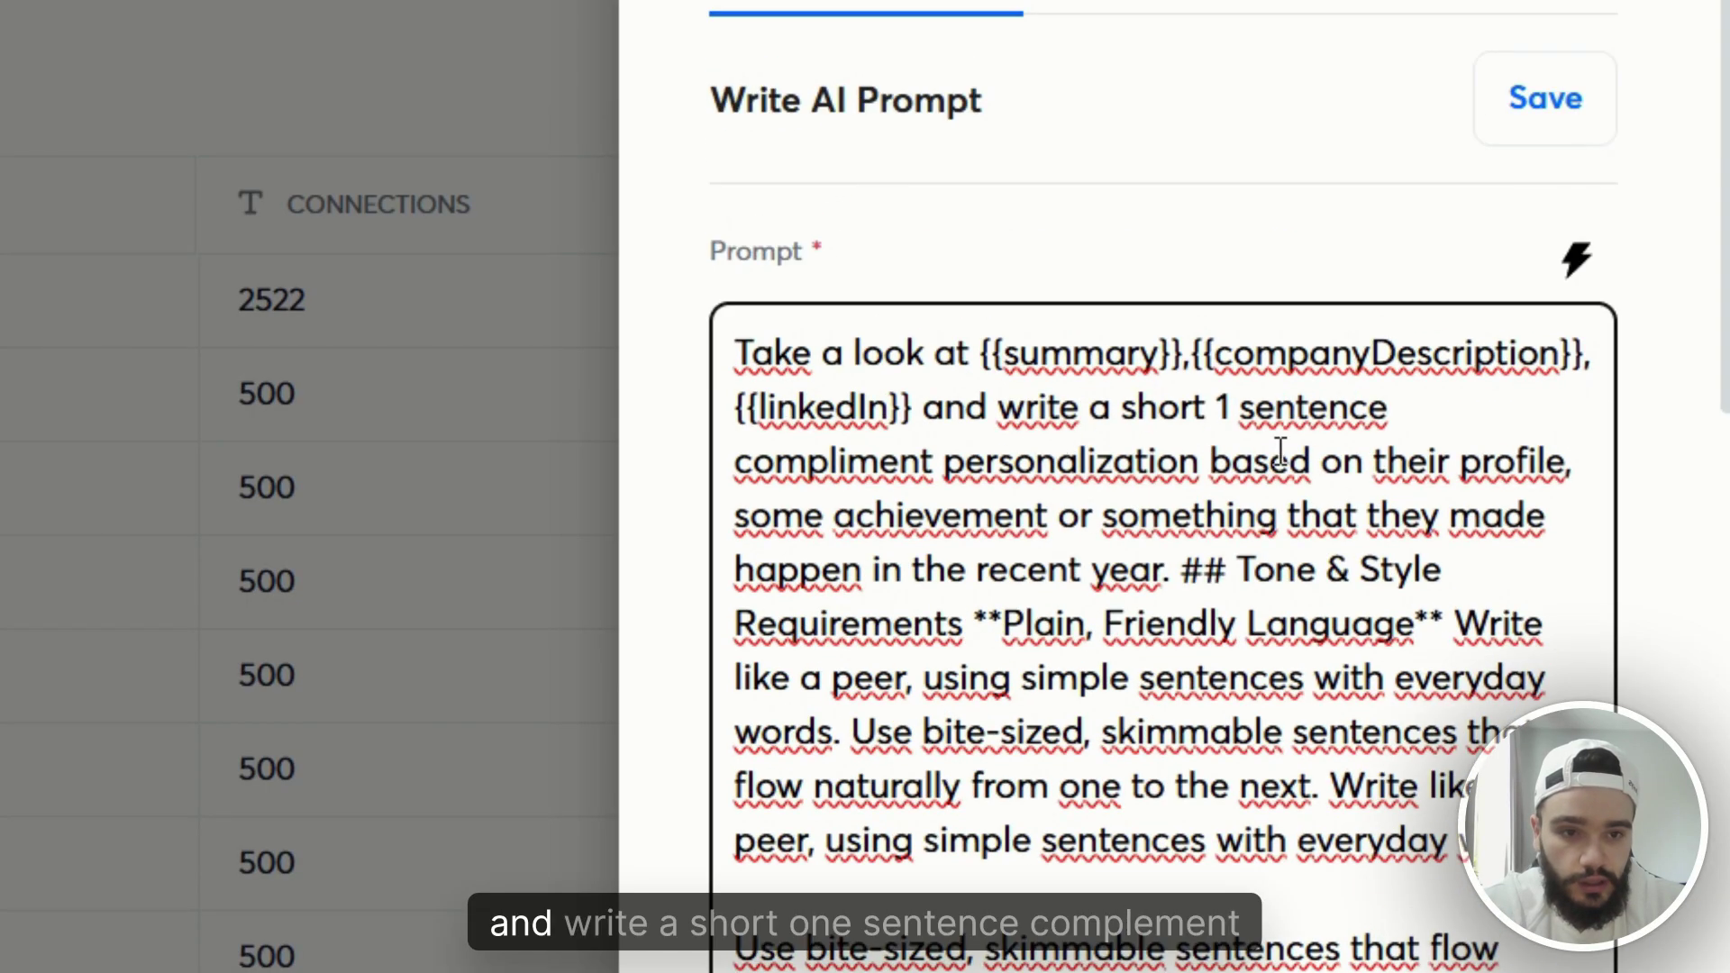
scroll(1202, 419, "down", 3)
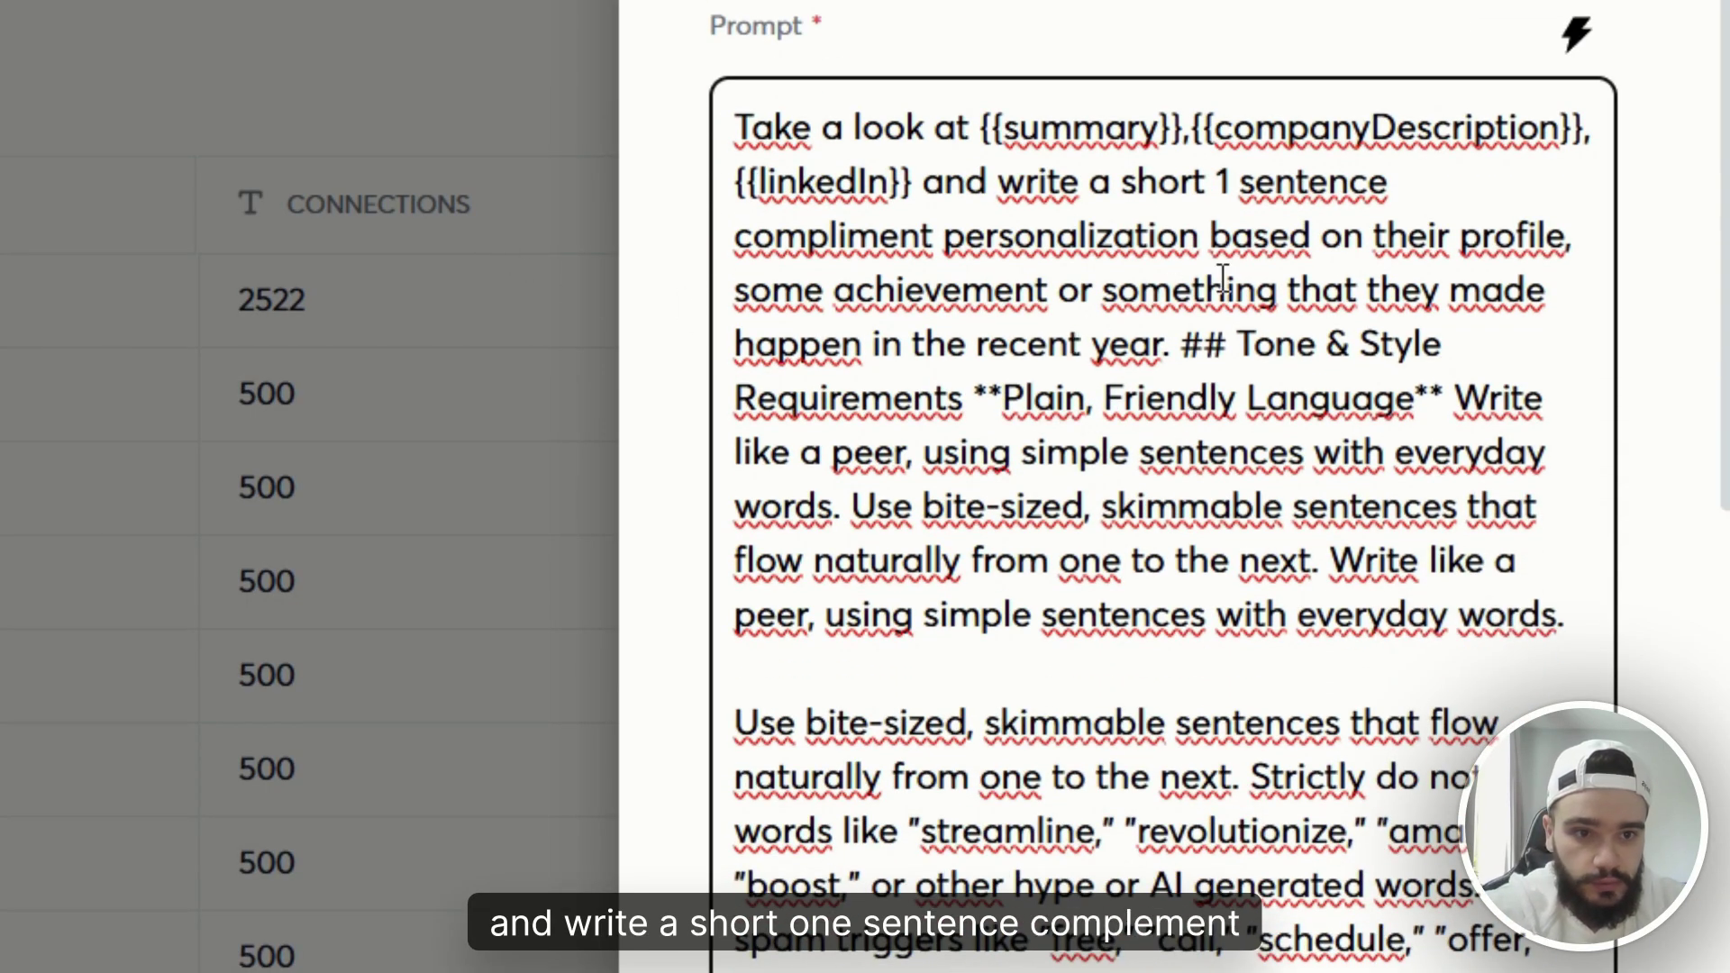
scroll(1541, 301, "down", 12)
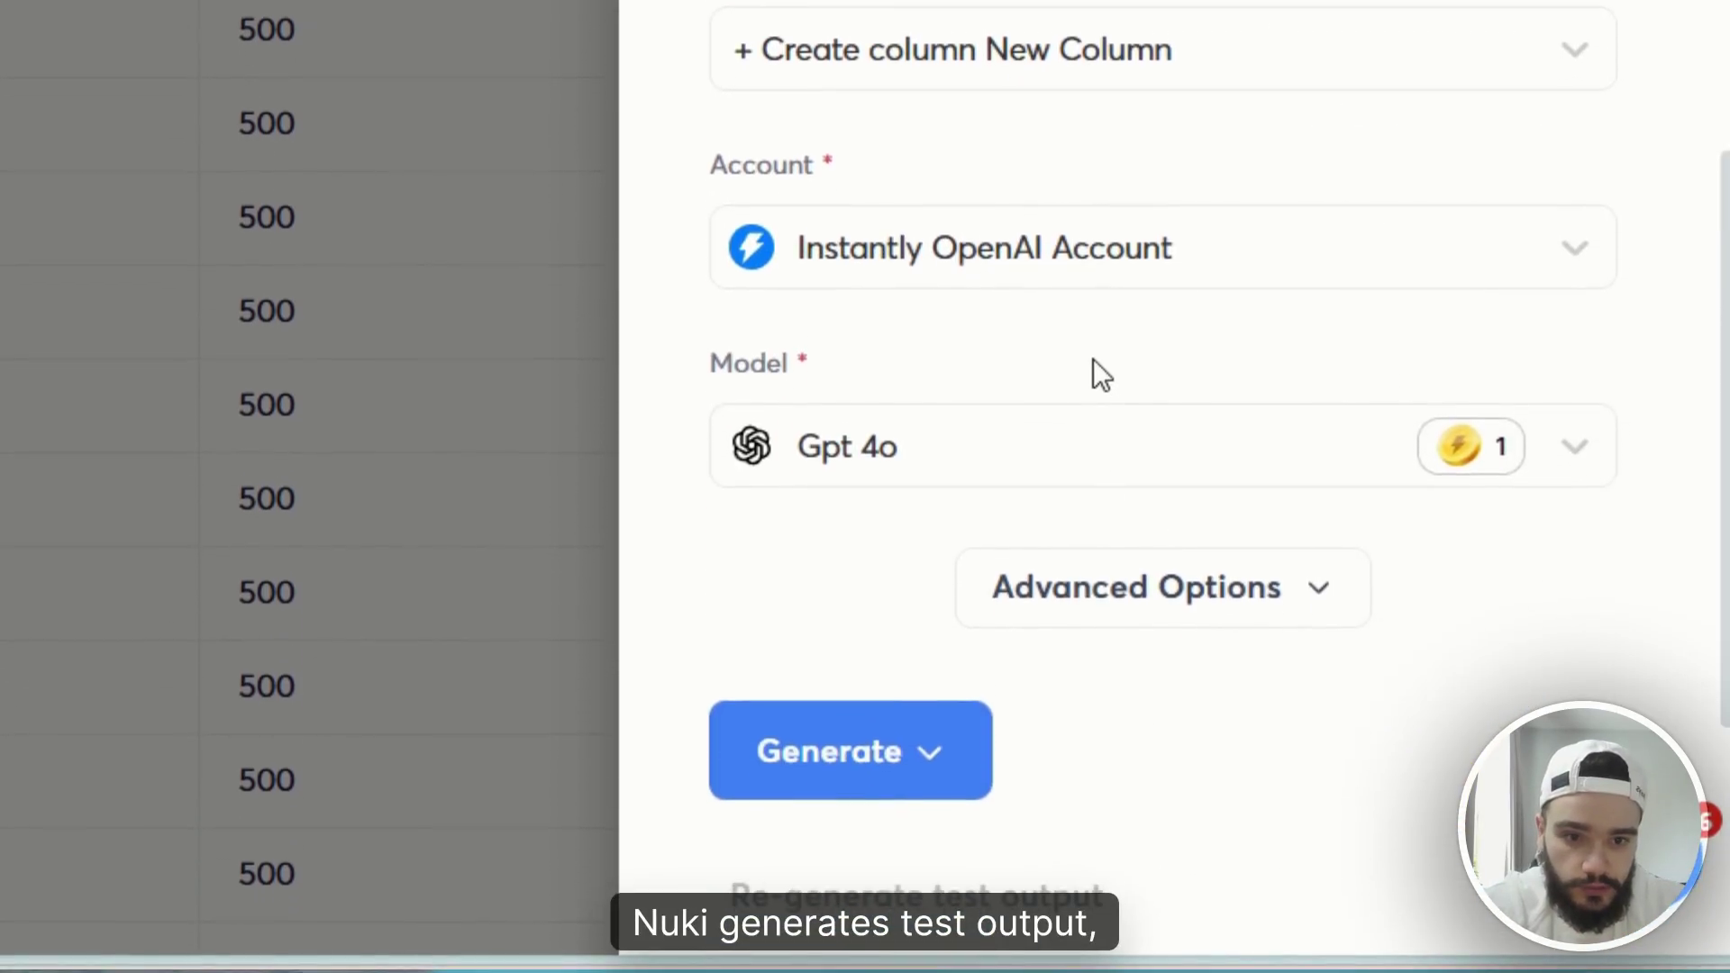
- Review the generated test compliment against the tone and style rules in the prompt
scroll(1444, 717, "up", 15)
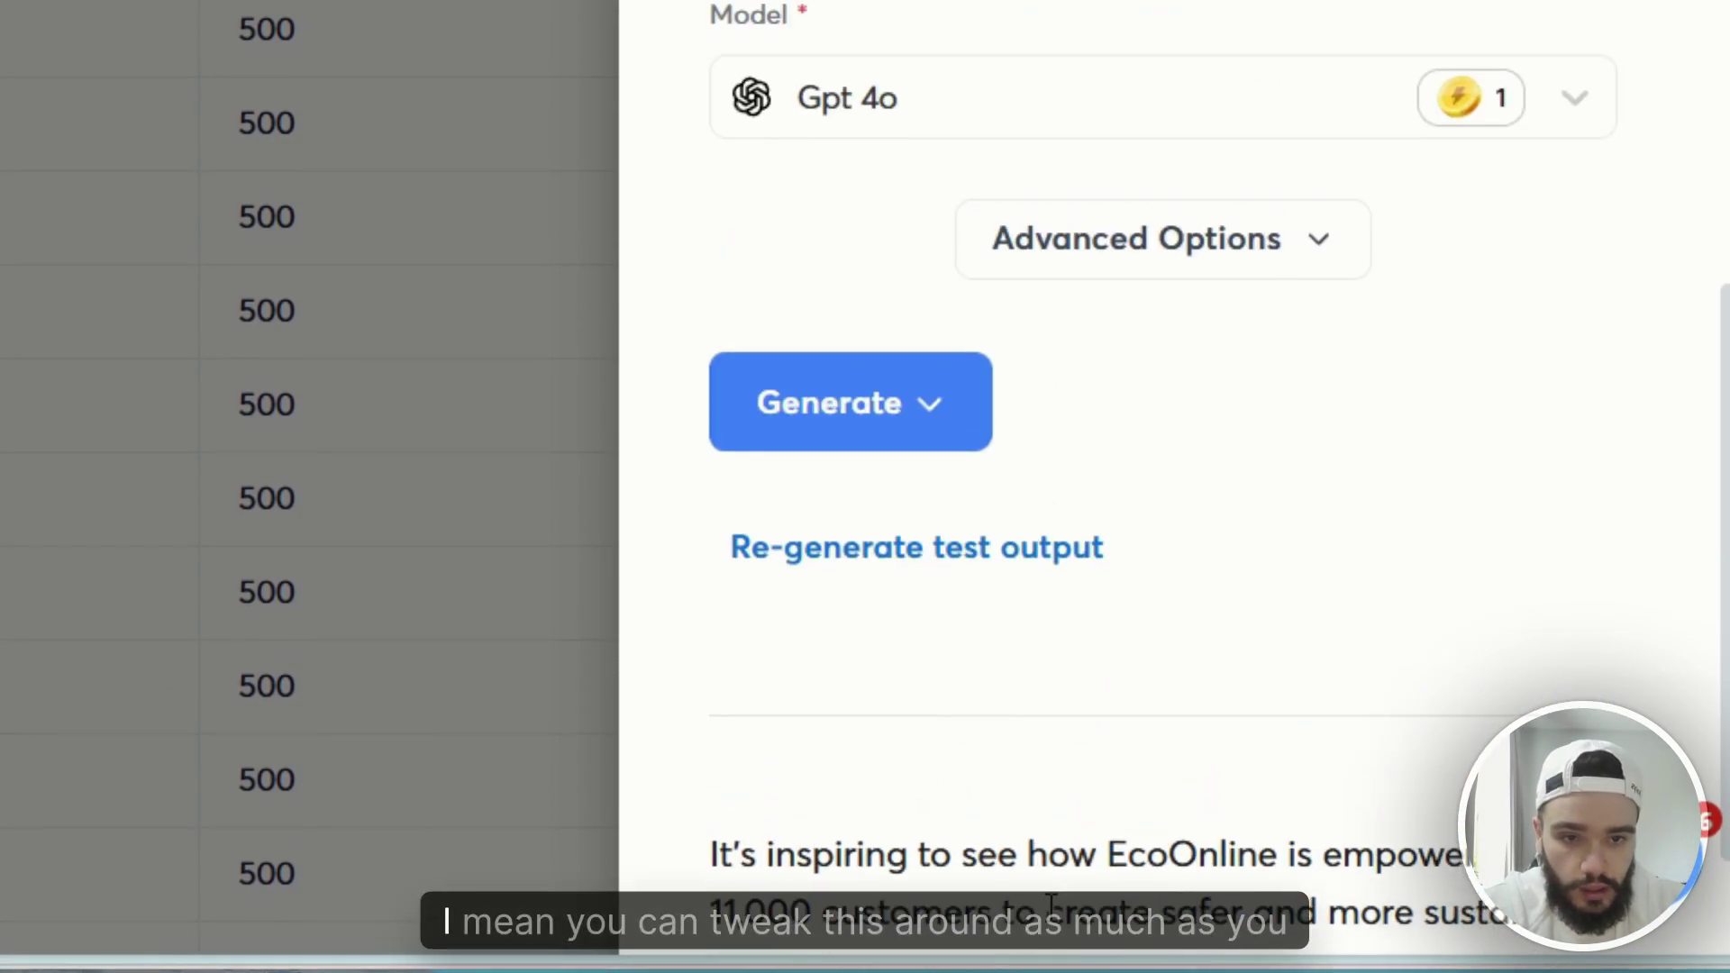
scroll(1376, 260, "down", 5)
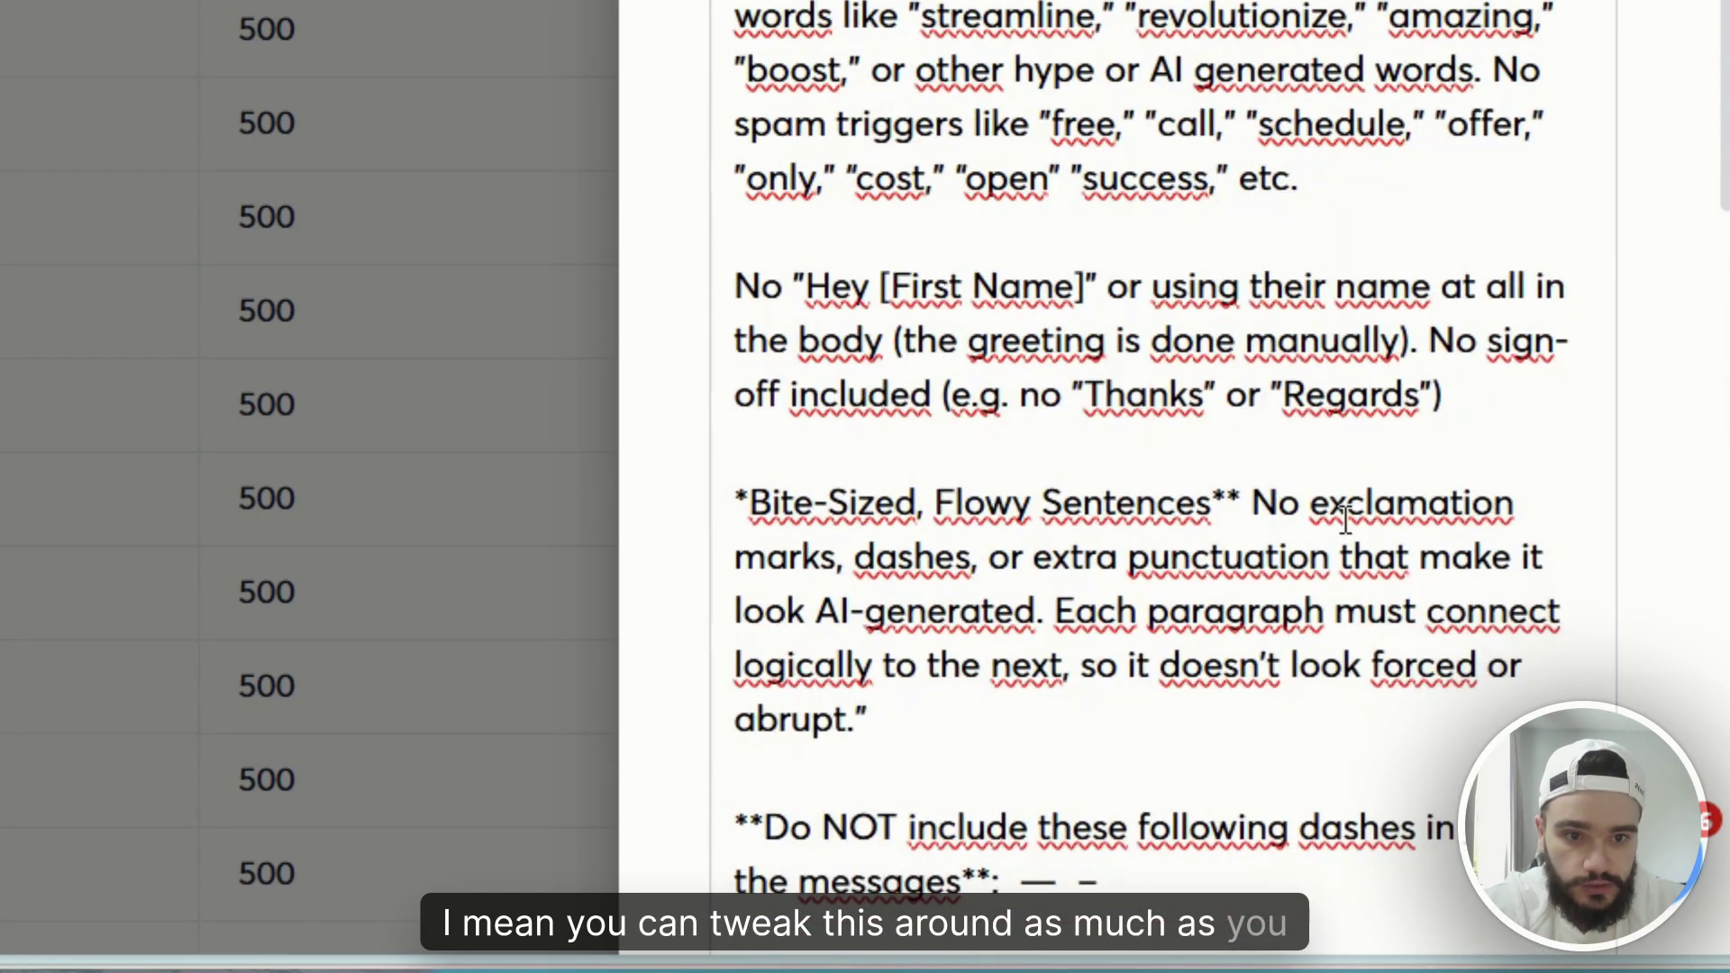
scroll(1376, 260, "up", 5)
scroll(1334, 397, "down", 7)
scroll(1333, 397, "down", 10)
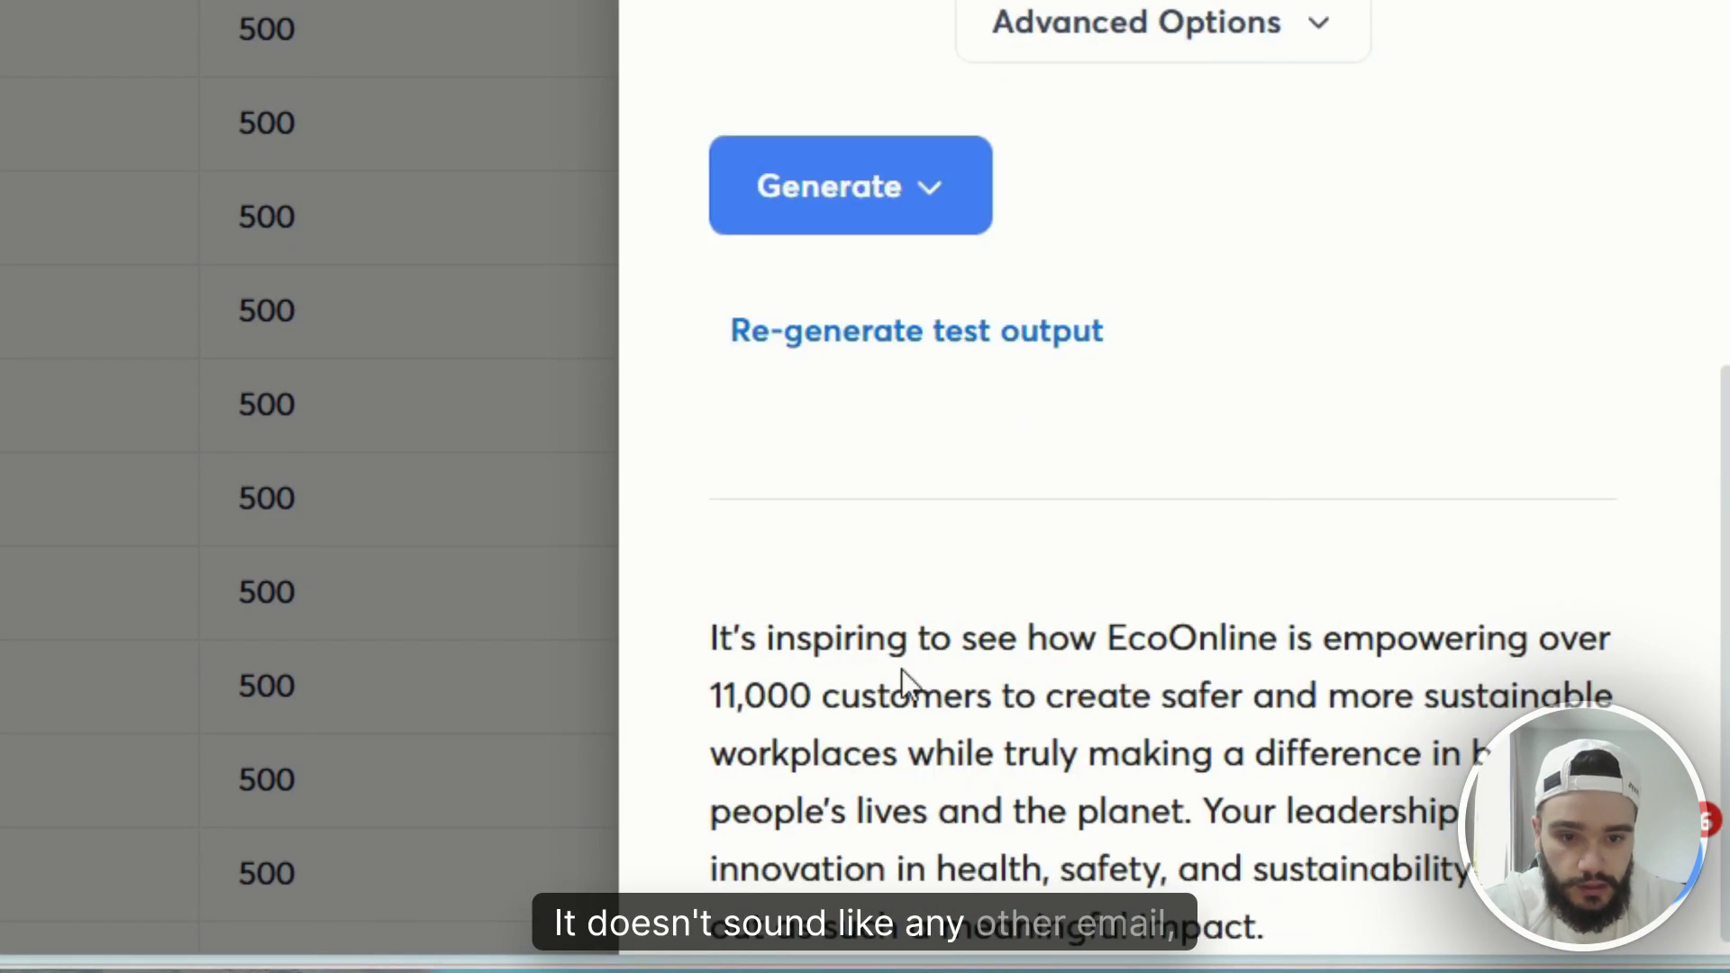
scroll(1070, 769, "up", 12)
scroll(1120, 626, "down", 7)
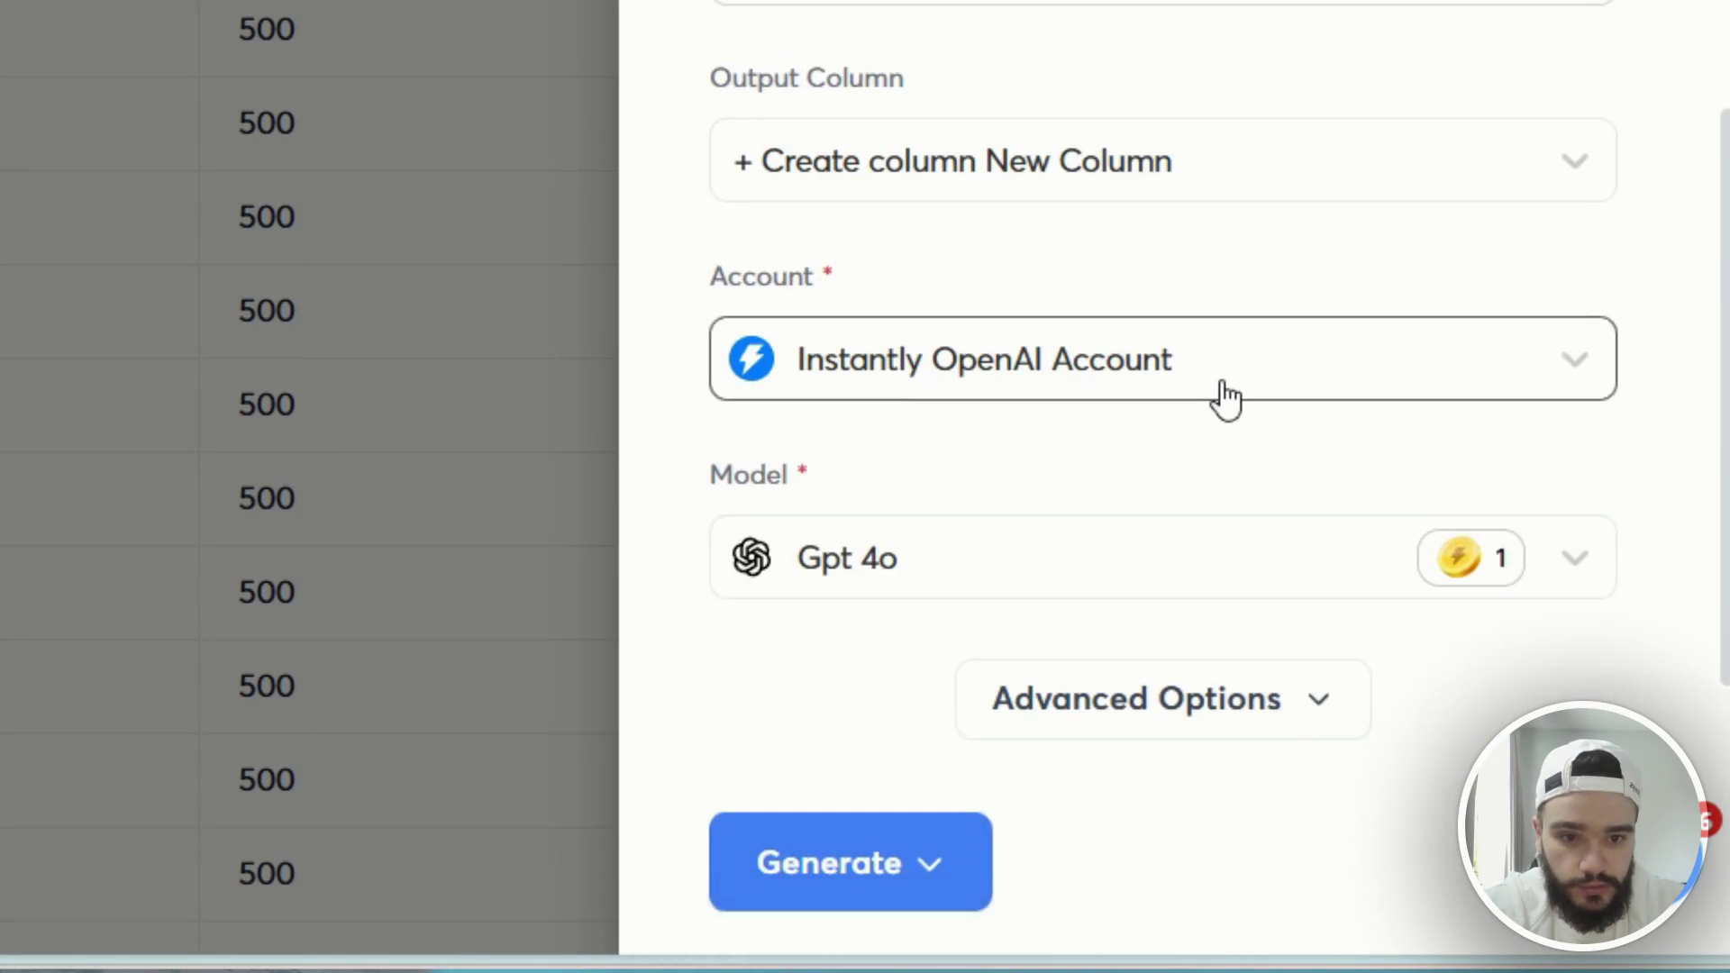
scroll(1107, 316, "up", 2)
- Try Personal OpenAI Account as the AI account, look over its models, and close the prompt writer
left_click(1033, 512)
left_click(987, 513)
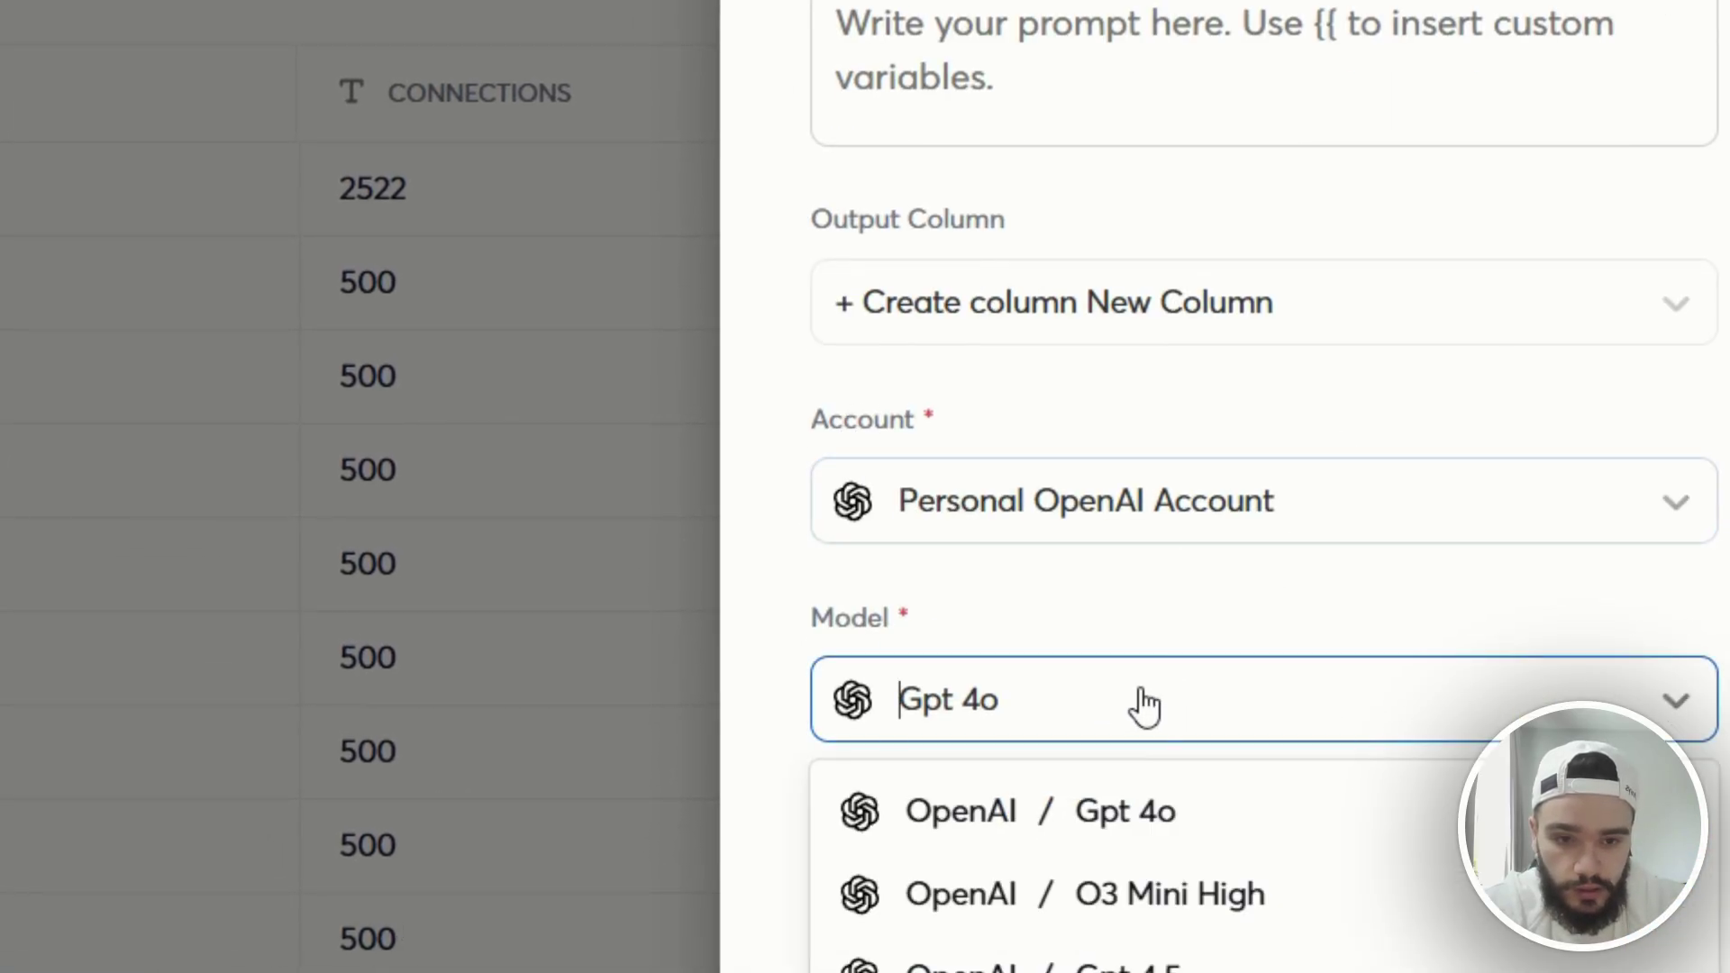
scroll(1156, 724, "up", 3)
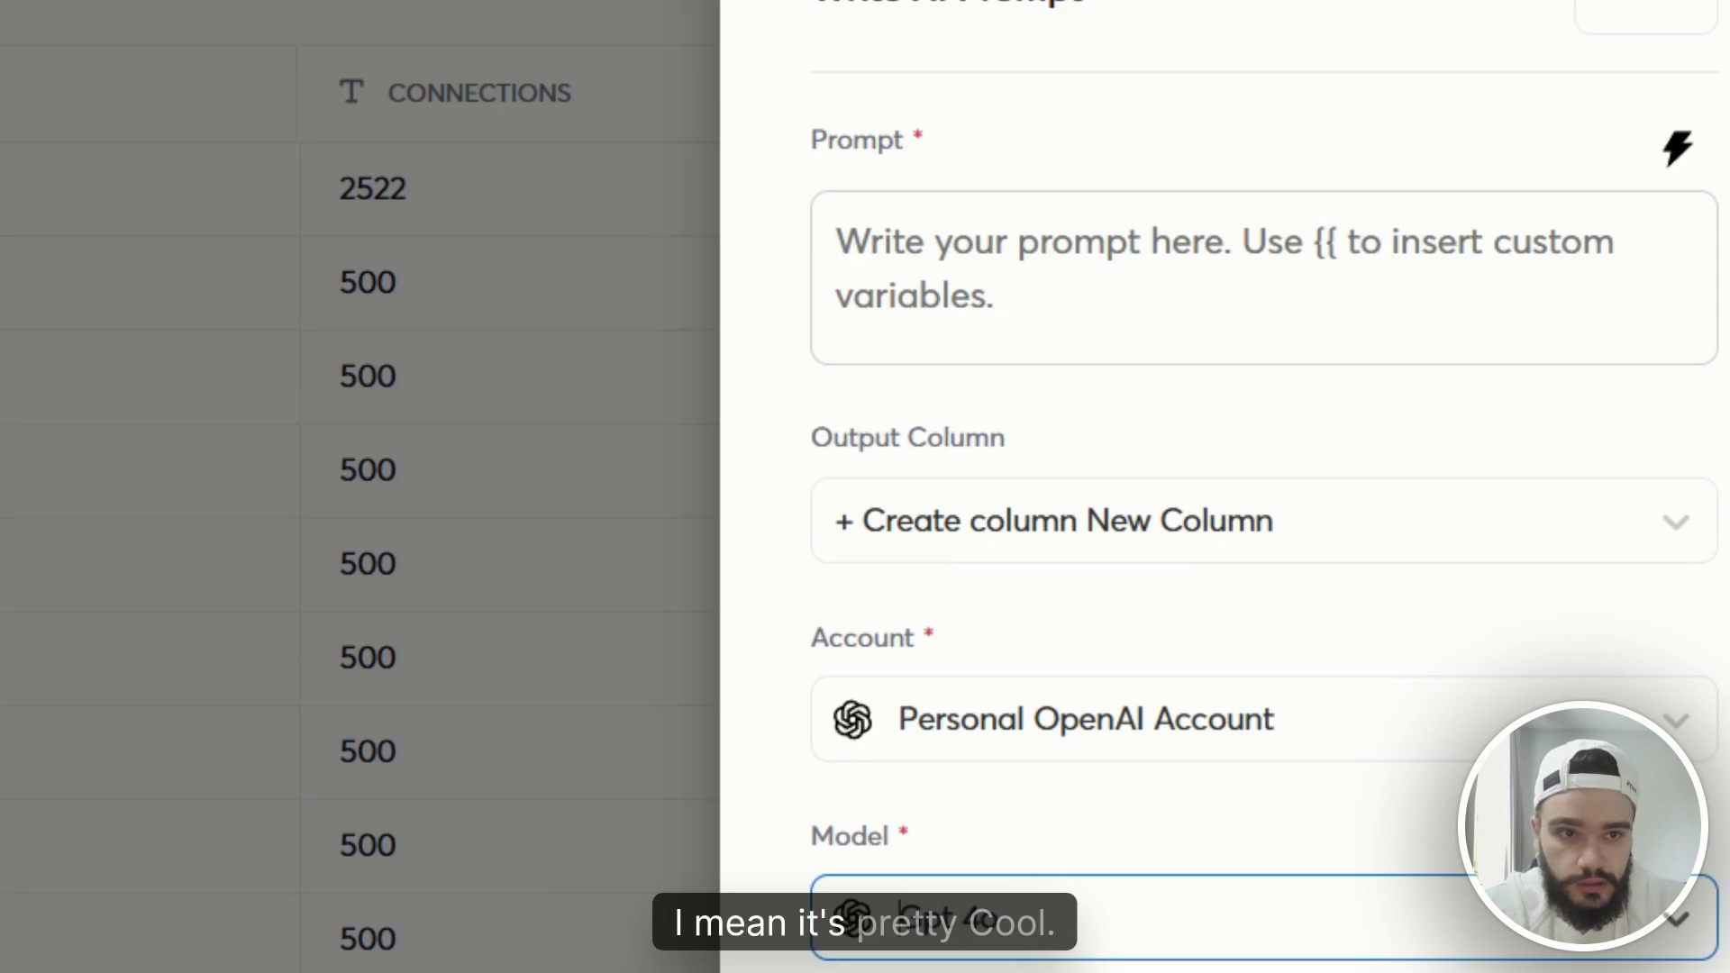
key("Escape")
- Set up Write Email With AI with guidance on halving finance companies' CAC in 14 days, and generate a test email
left_click(1587, 135)
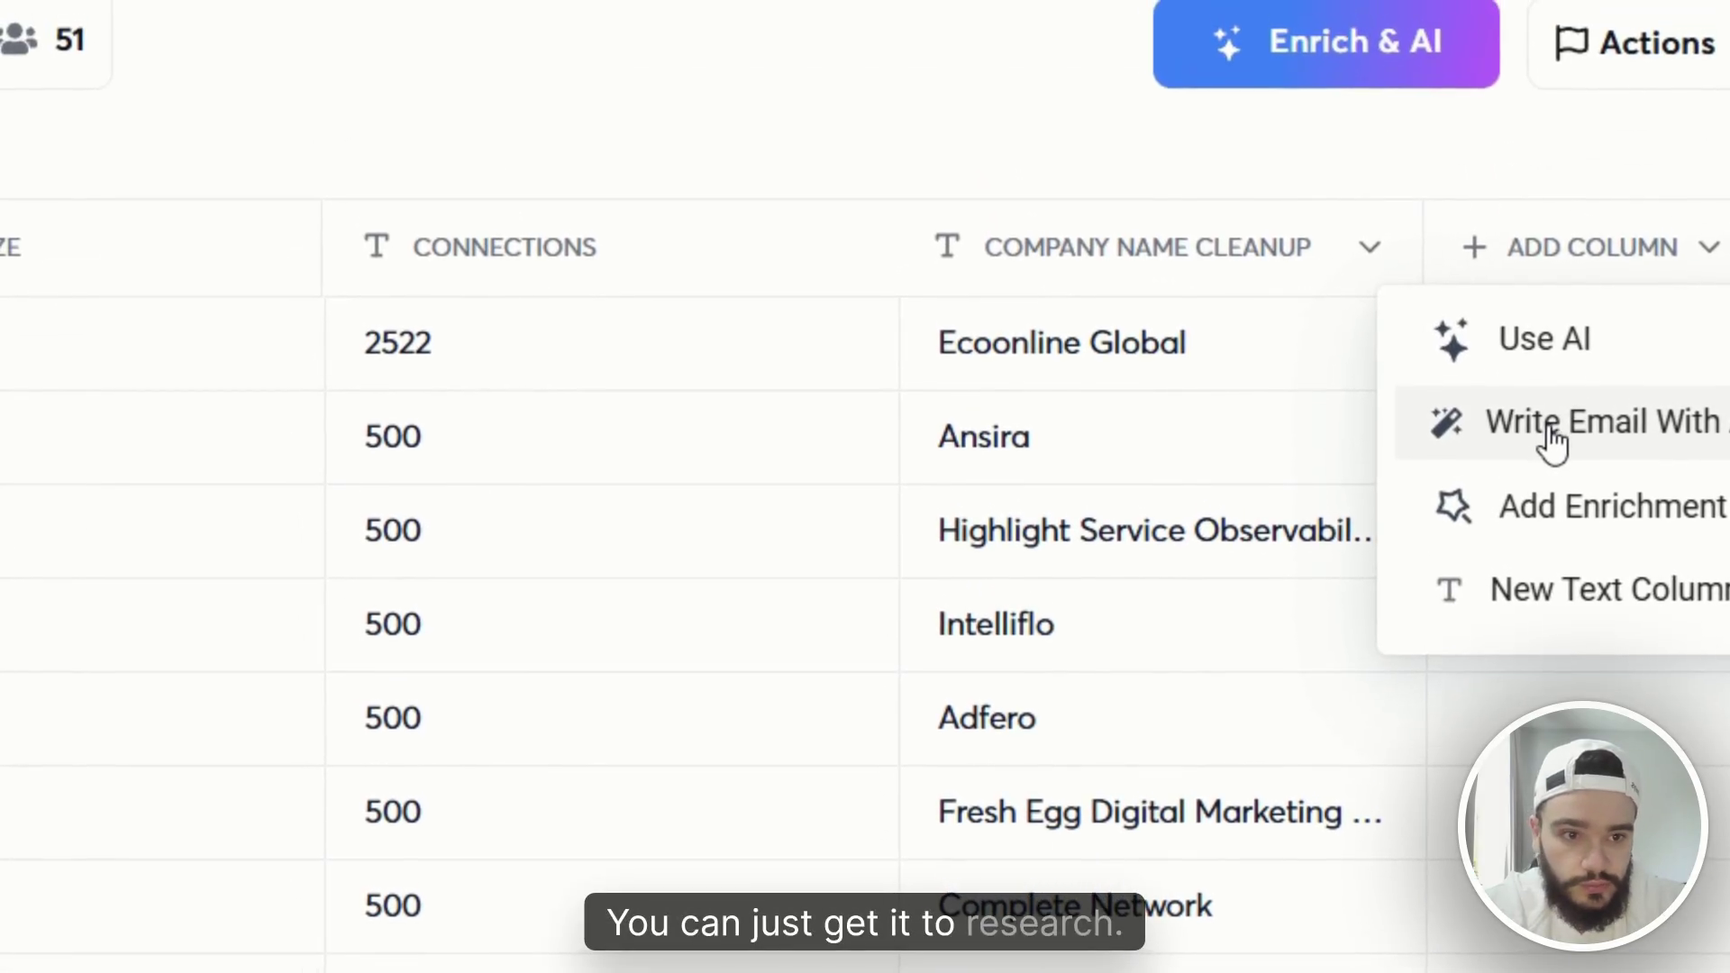
left_click(1559, 424)
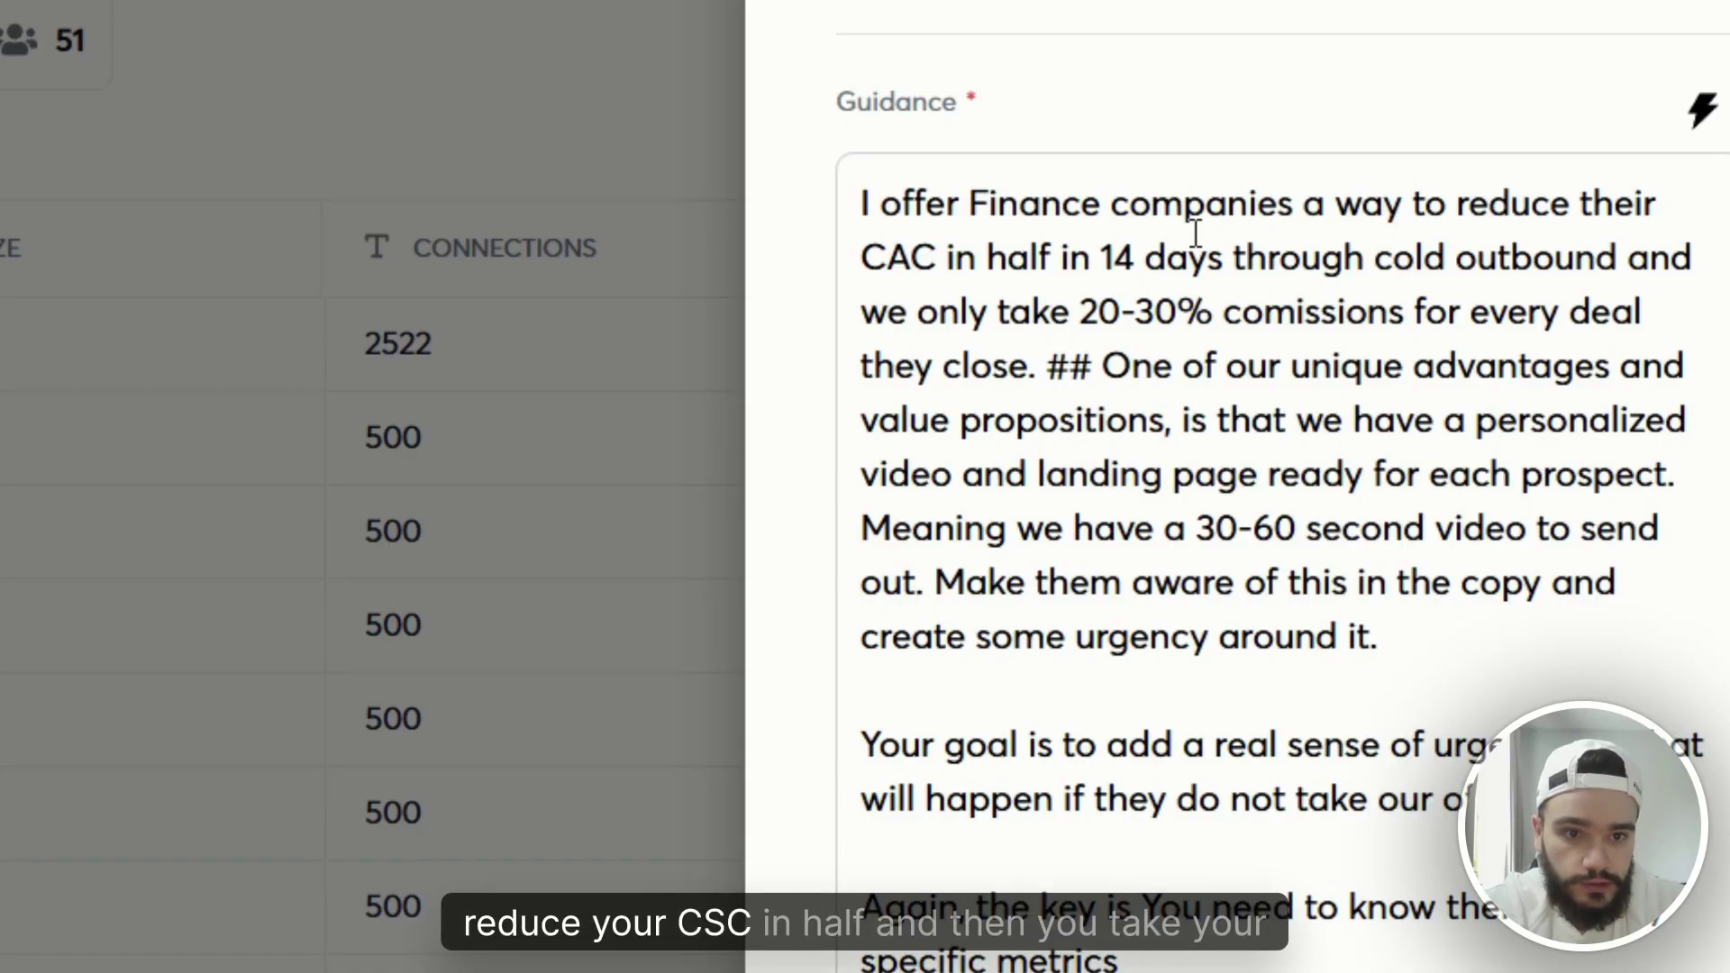
scroll(1195, 233, "down", 5)
scroll(1247, 245, "up", 2)
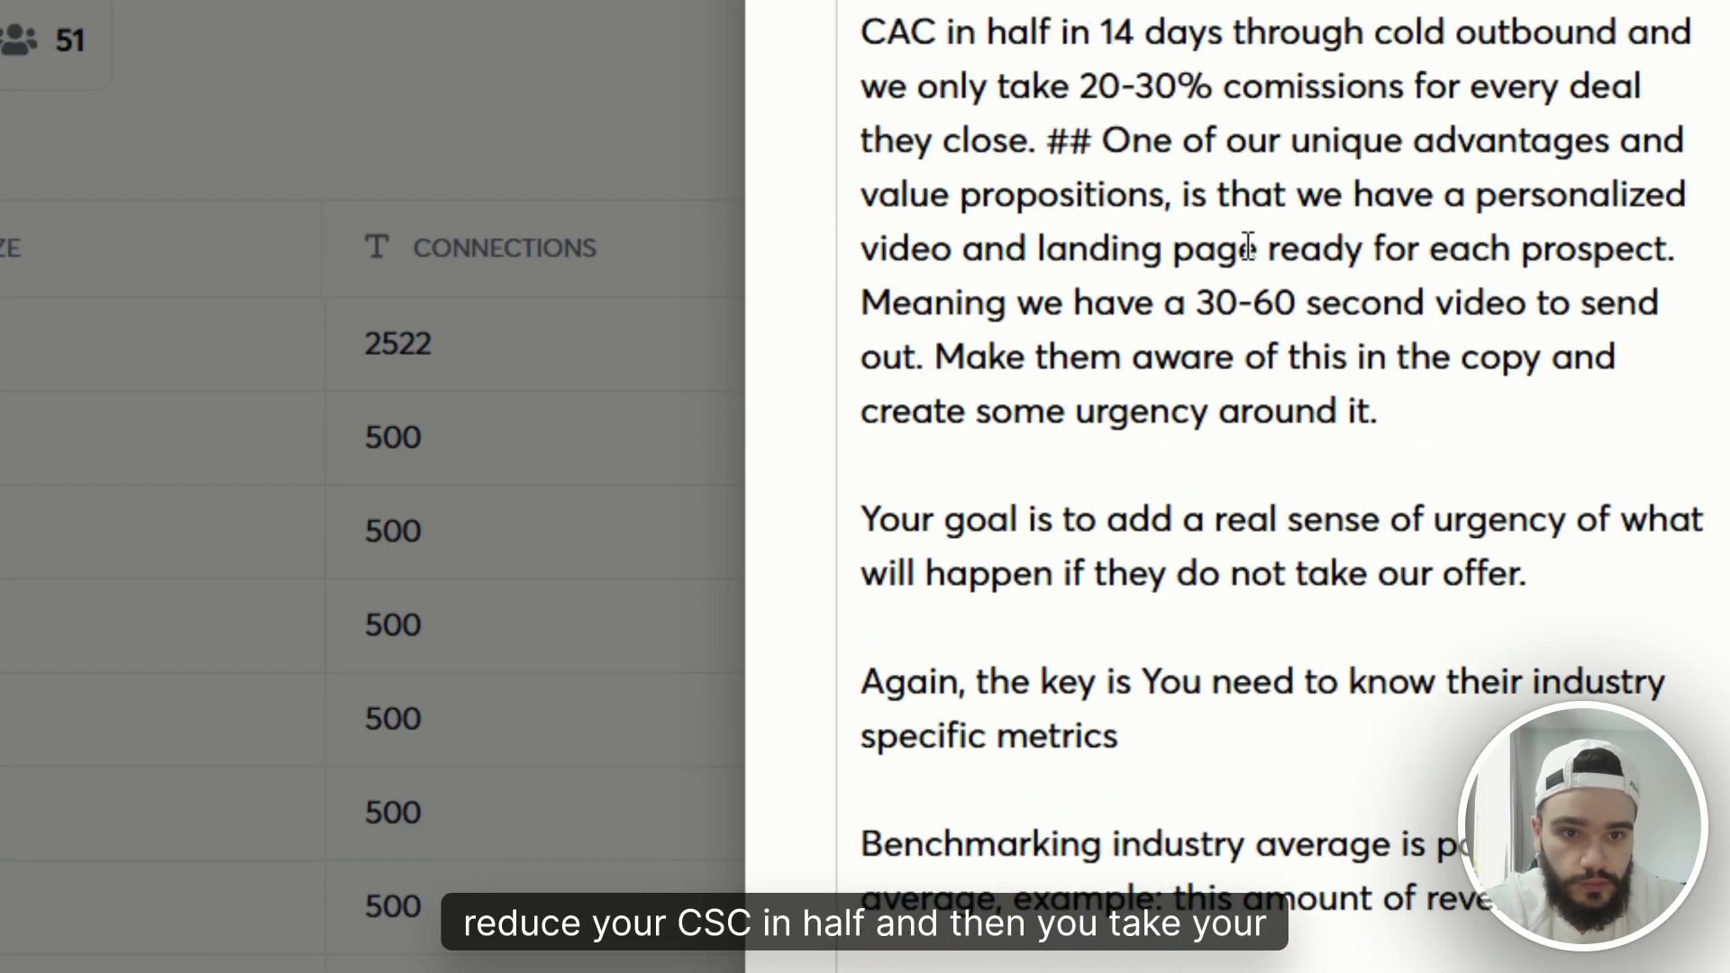
scroll(1292, 250, "down", 20)
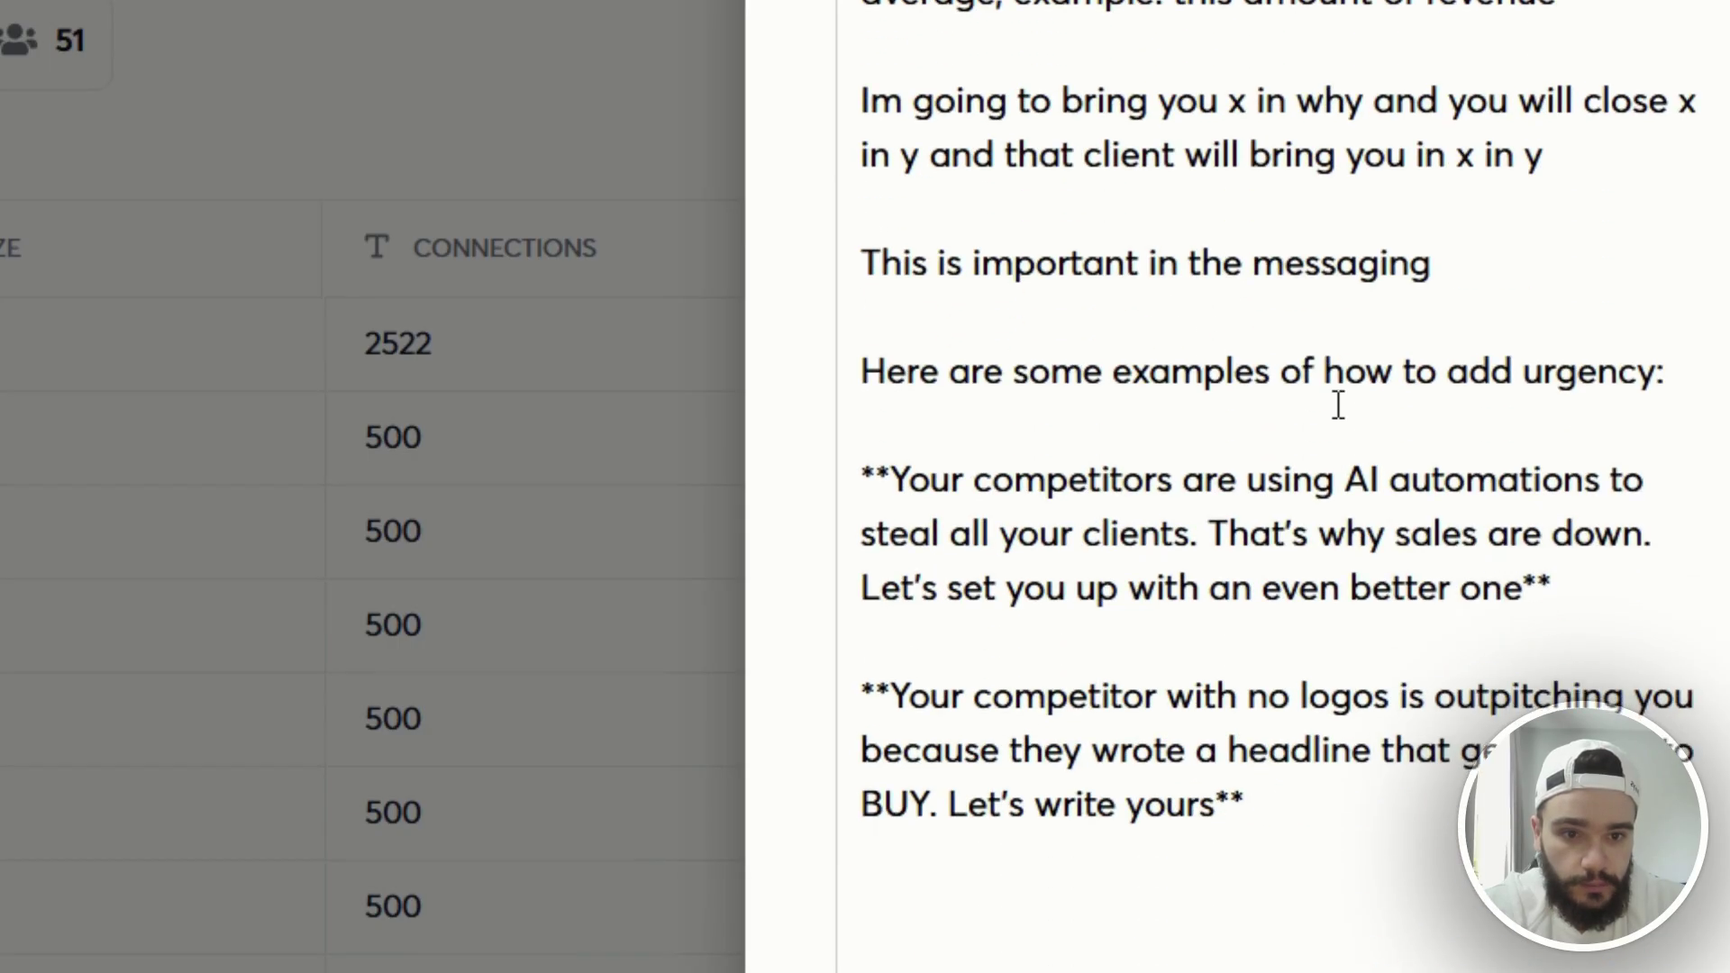
scroll(1630, 586, "down", 15)
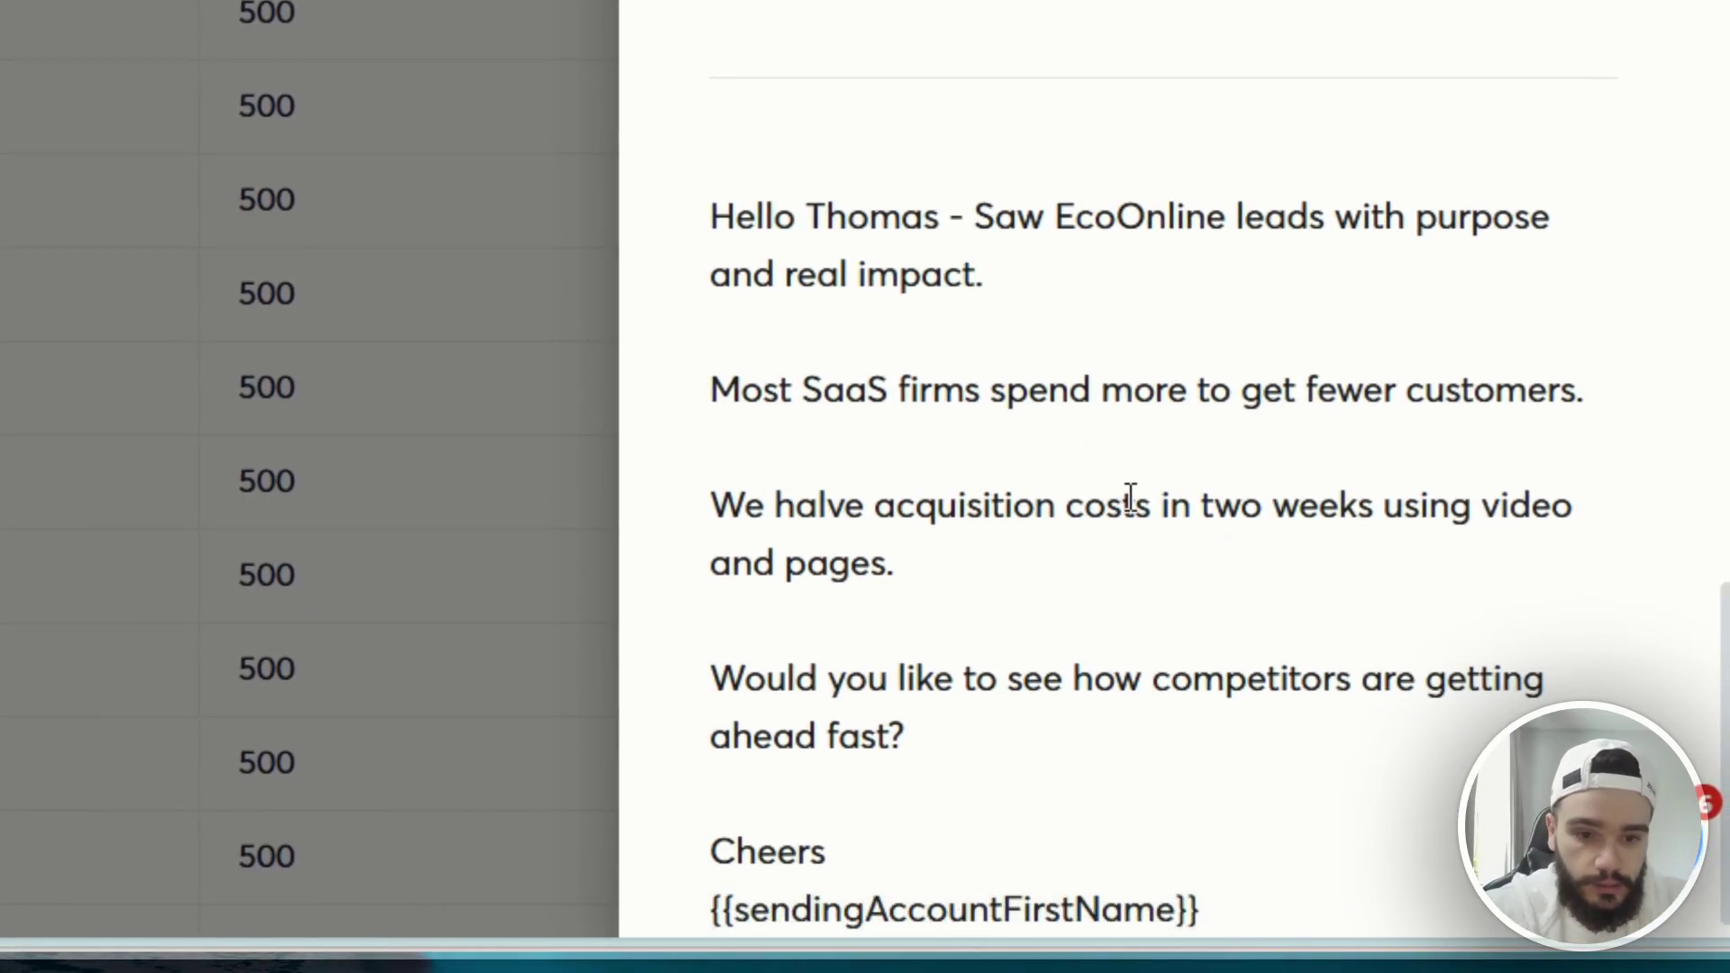
- Review the generated test email, especially its opening lines, against the guidance, and close the email writer
scroll(1081, 578, "up", 3)
scroll(1072, 577, "down", 3)
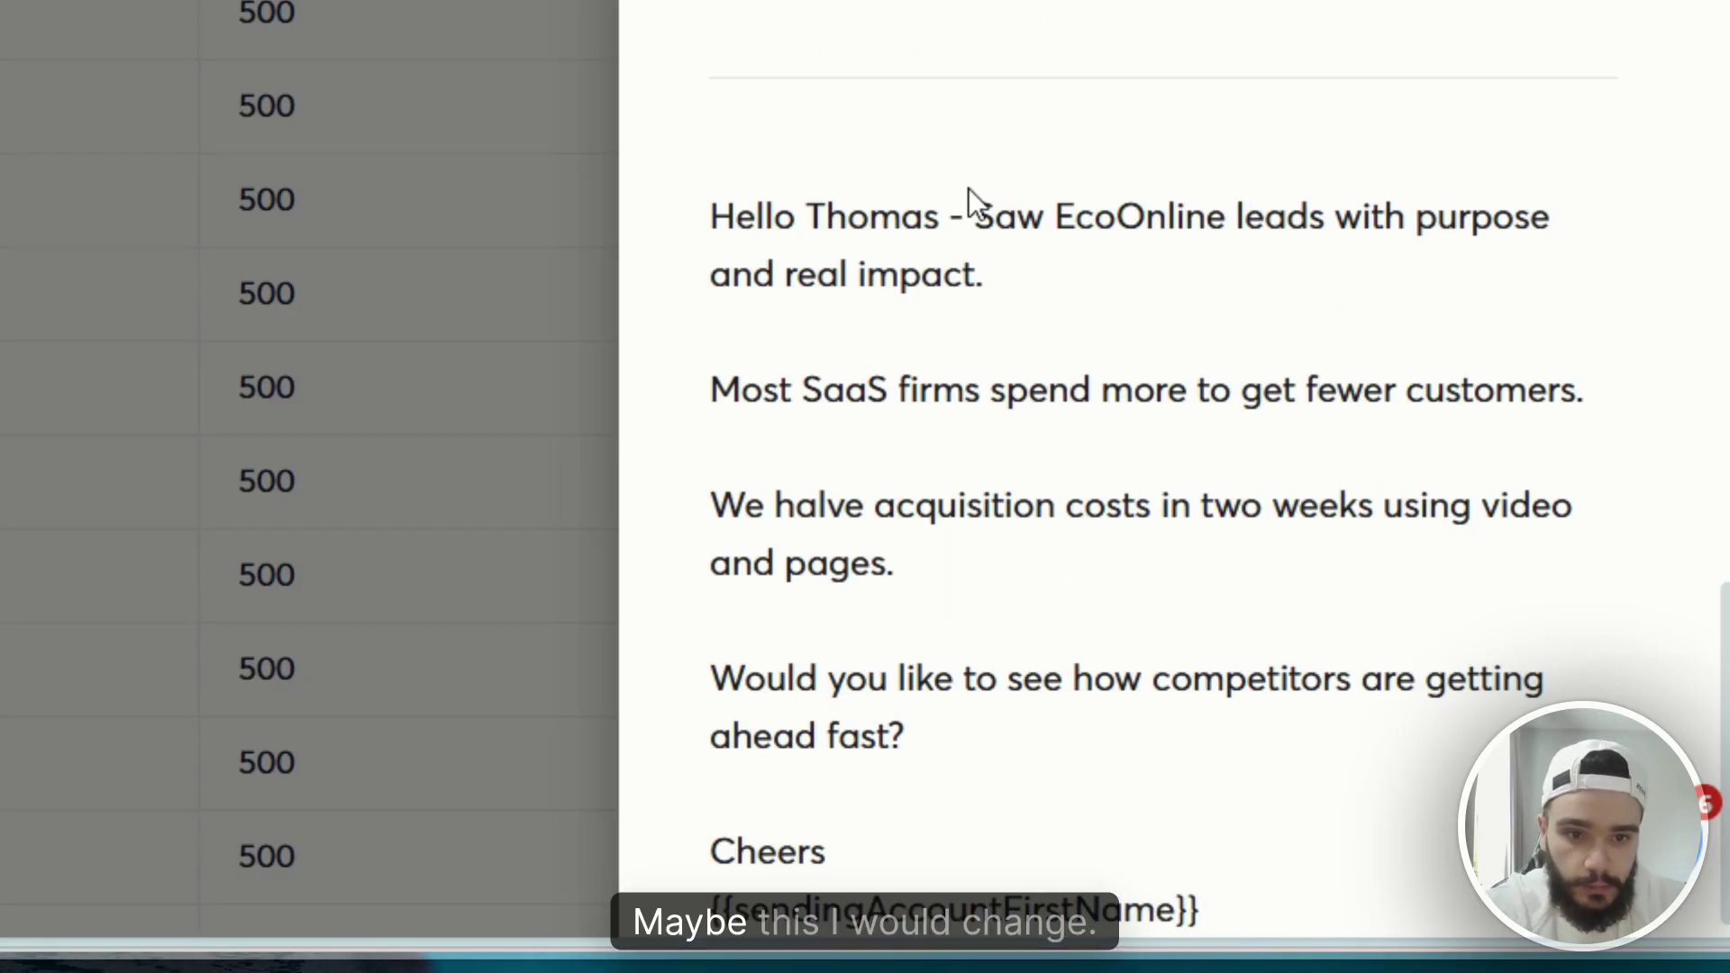
left_click_drag(957, 217, 1117, 280)
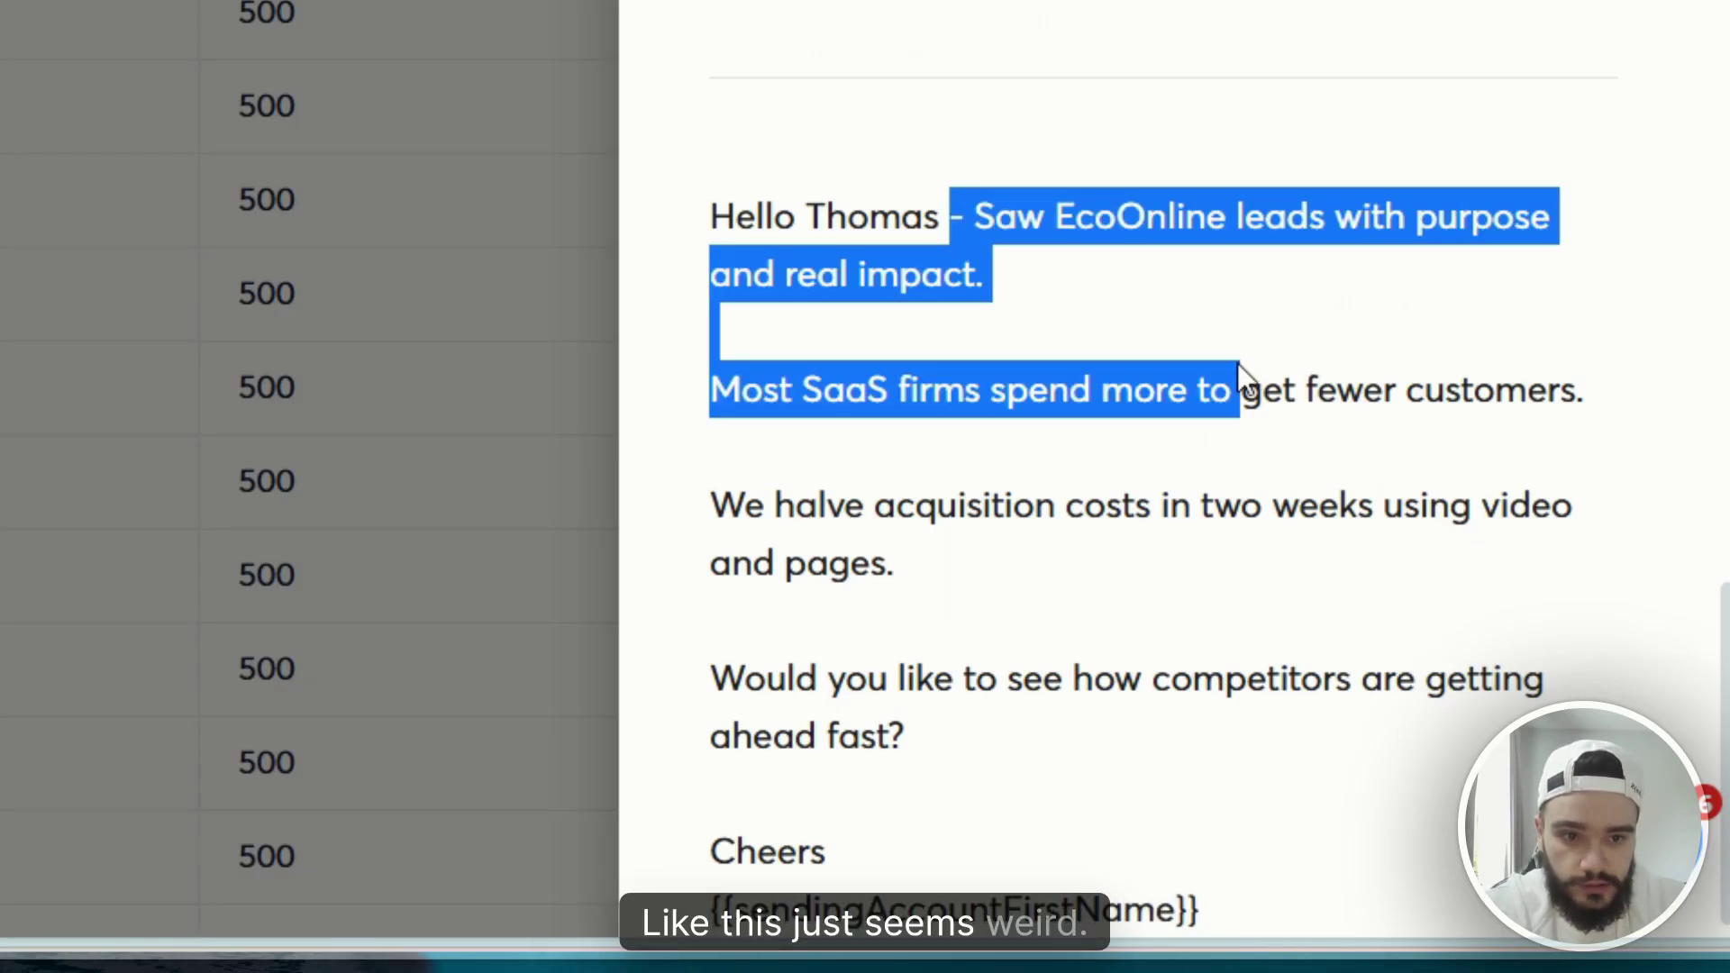
left_click(1013, 327)
scroll(1117, 500, "up", 15)
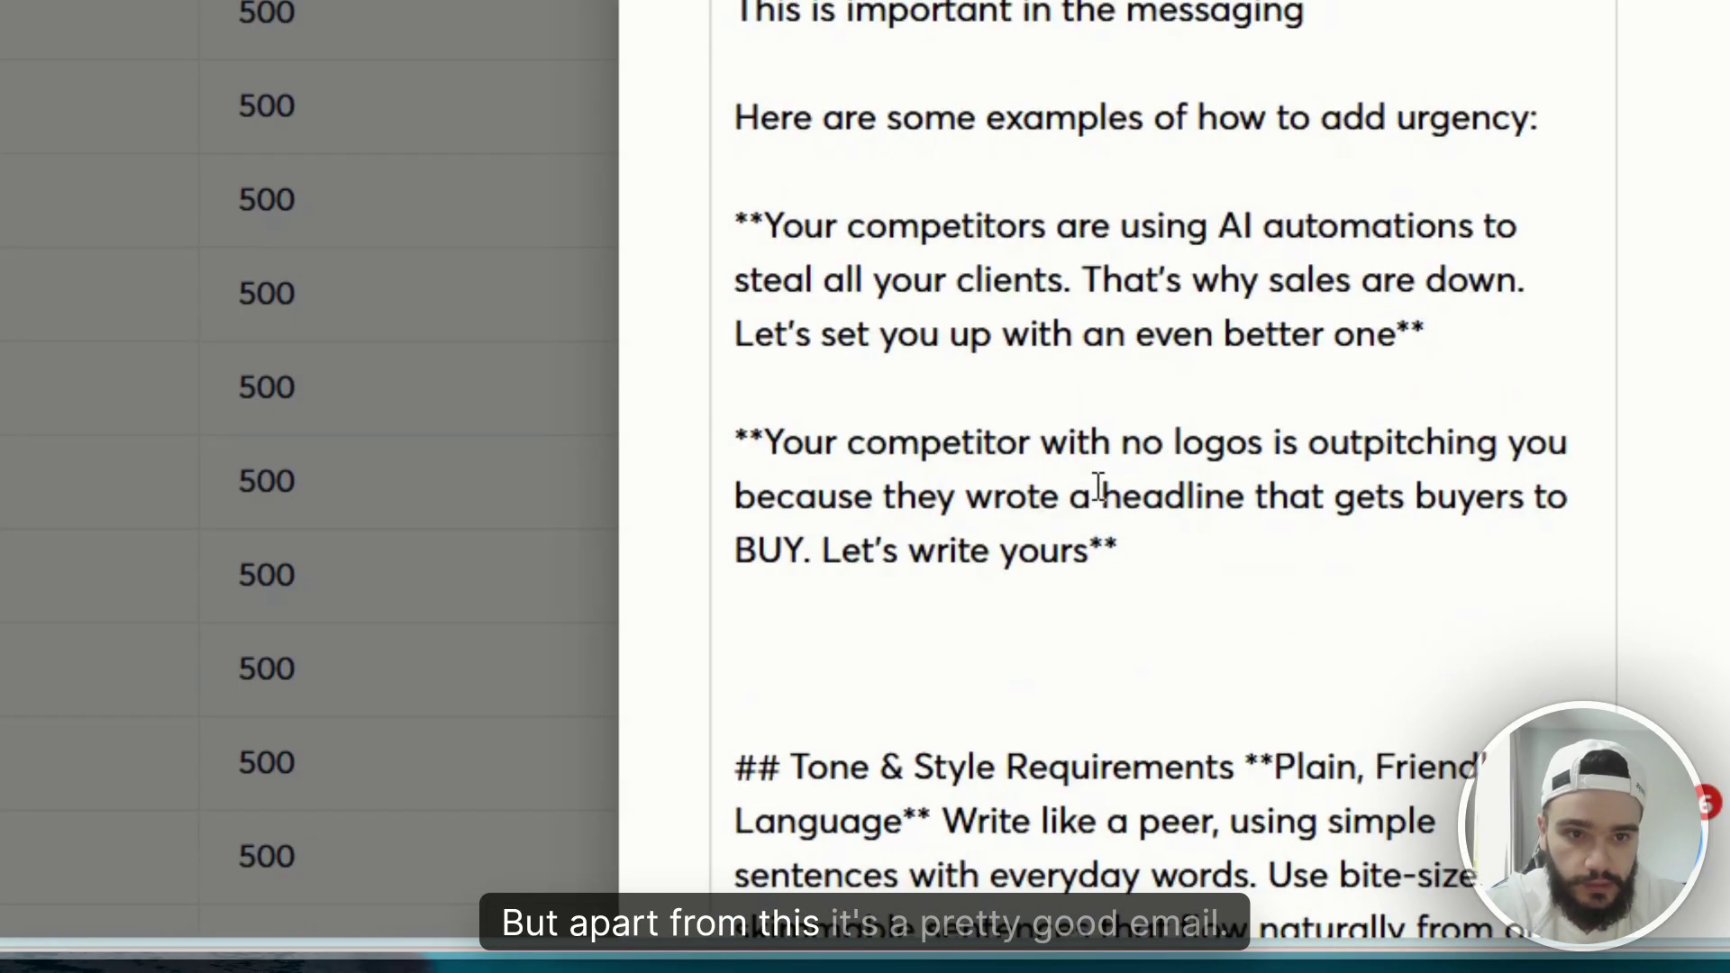
key("Escape")
- Examine the lead list's work email waterfall across its Find Work Email and Validate Work Email columns
scroll(811, 618, "down", 2)
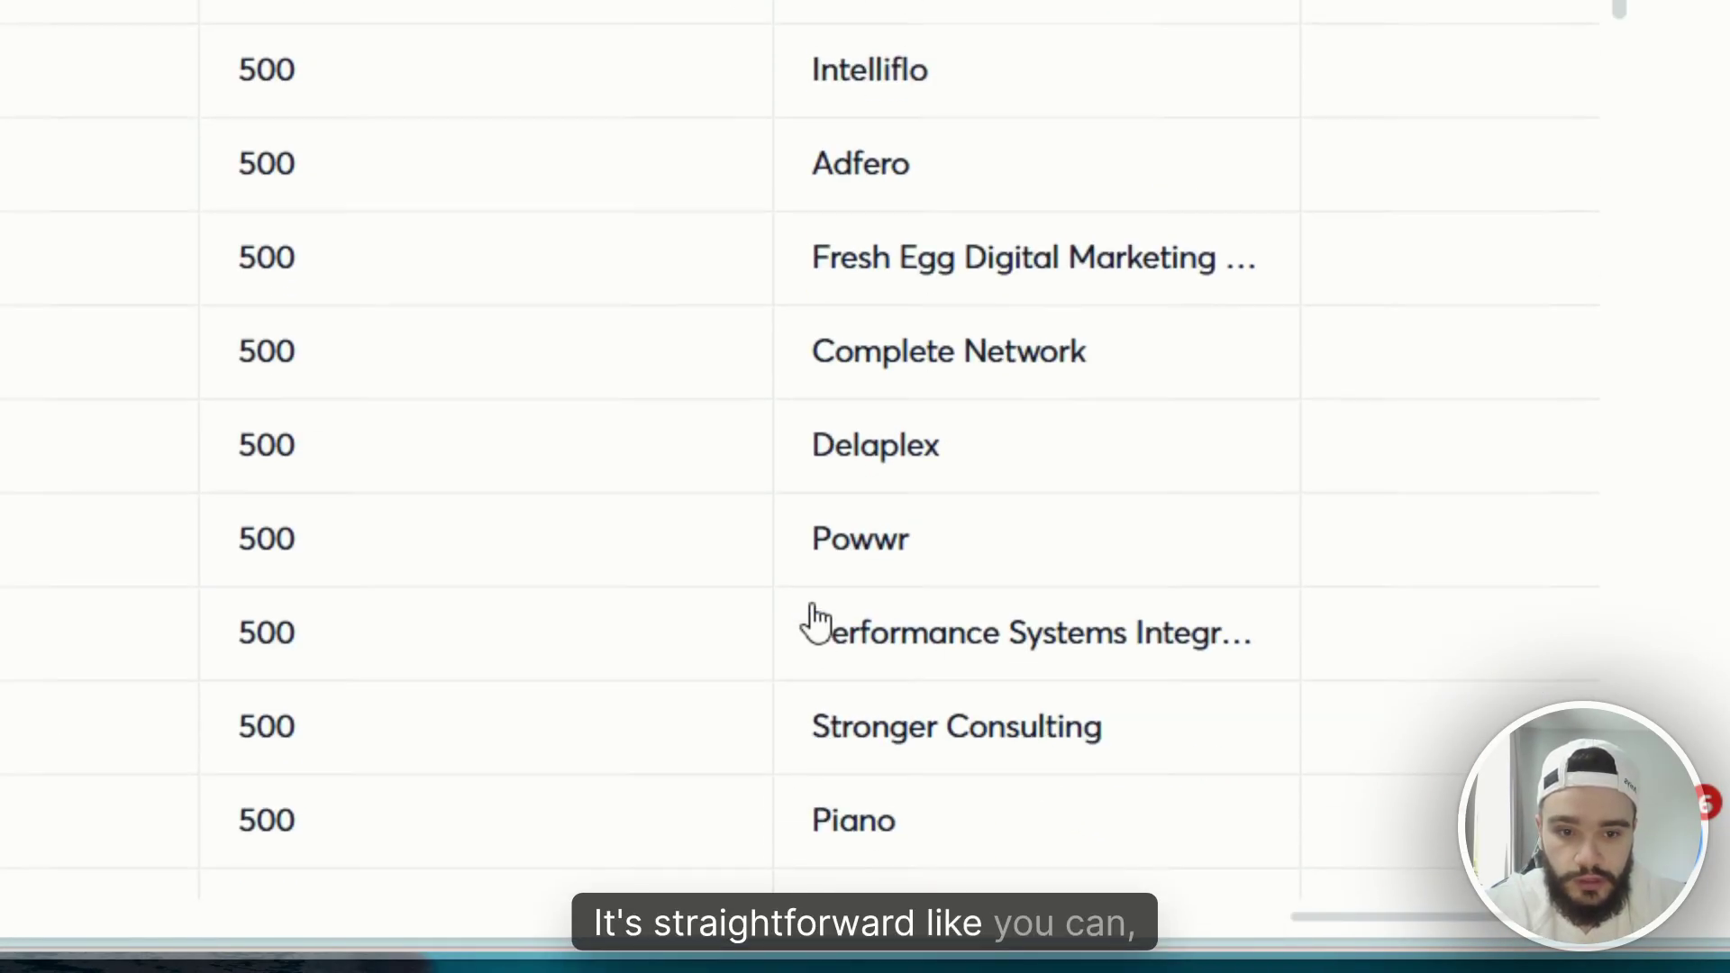
scroll(622, 49, "up", 2)
left_click_drag(1204, 904, 526, 868)
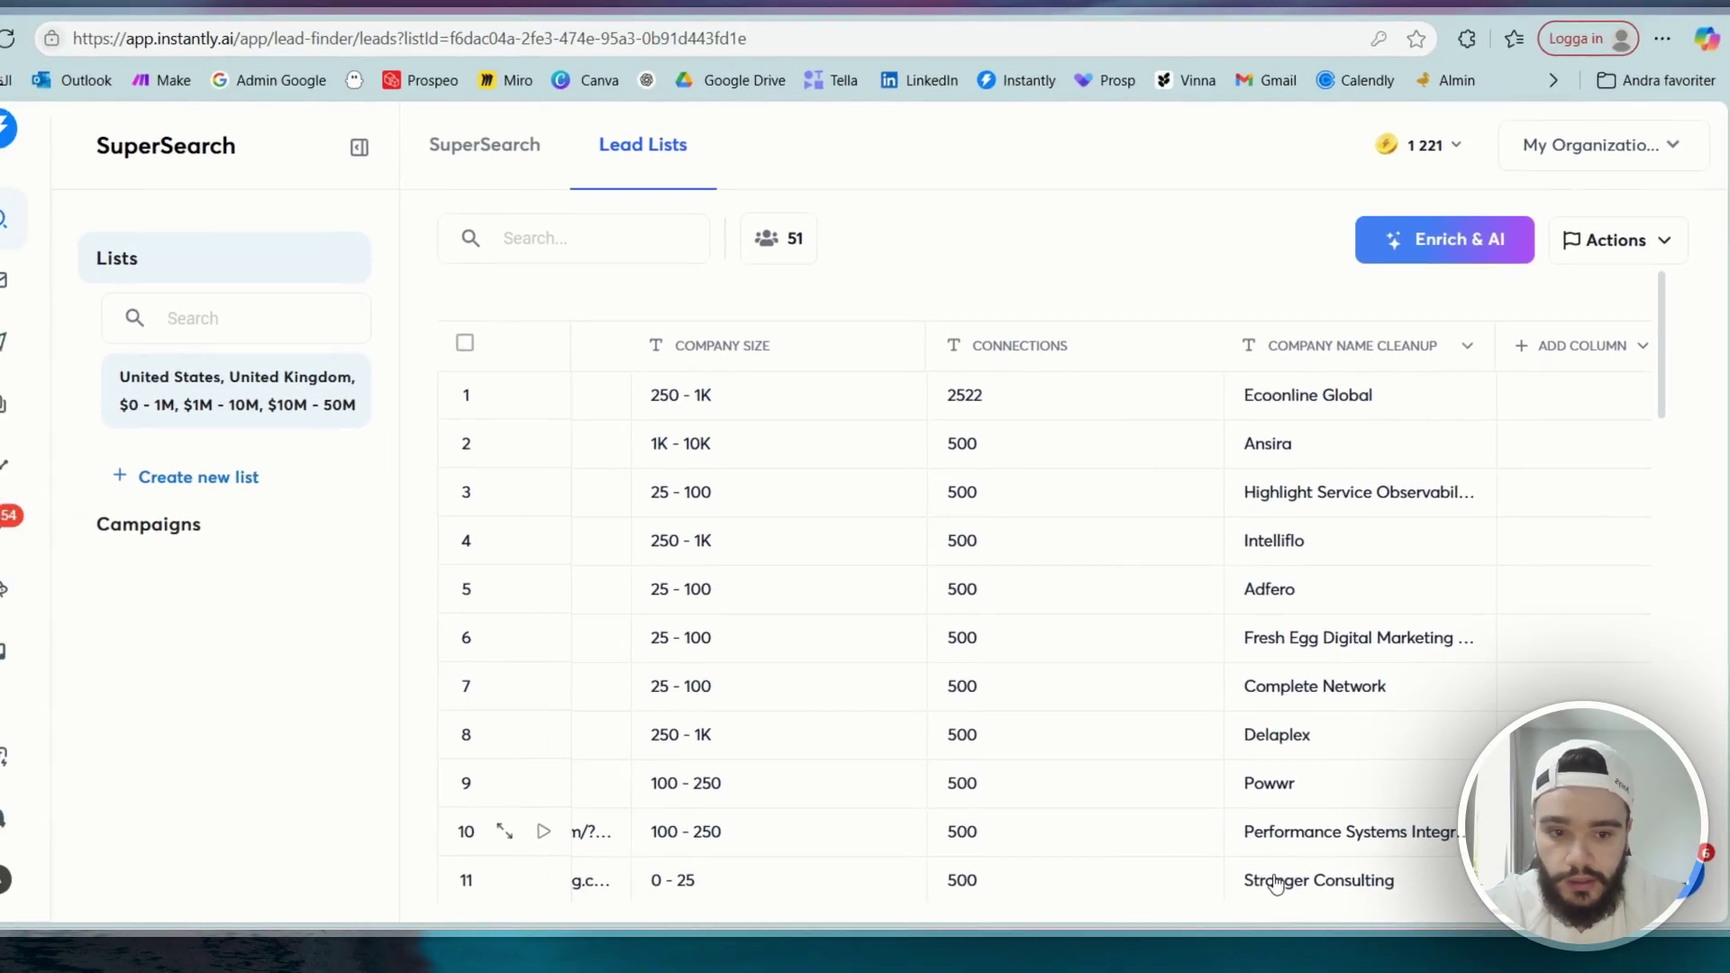
scroll(526, 867, "right", 10)
scroll(526, 867, "left", 2)
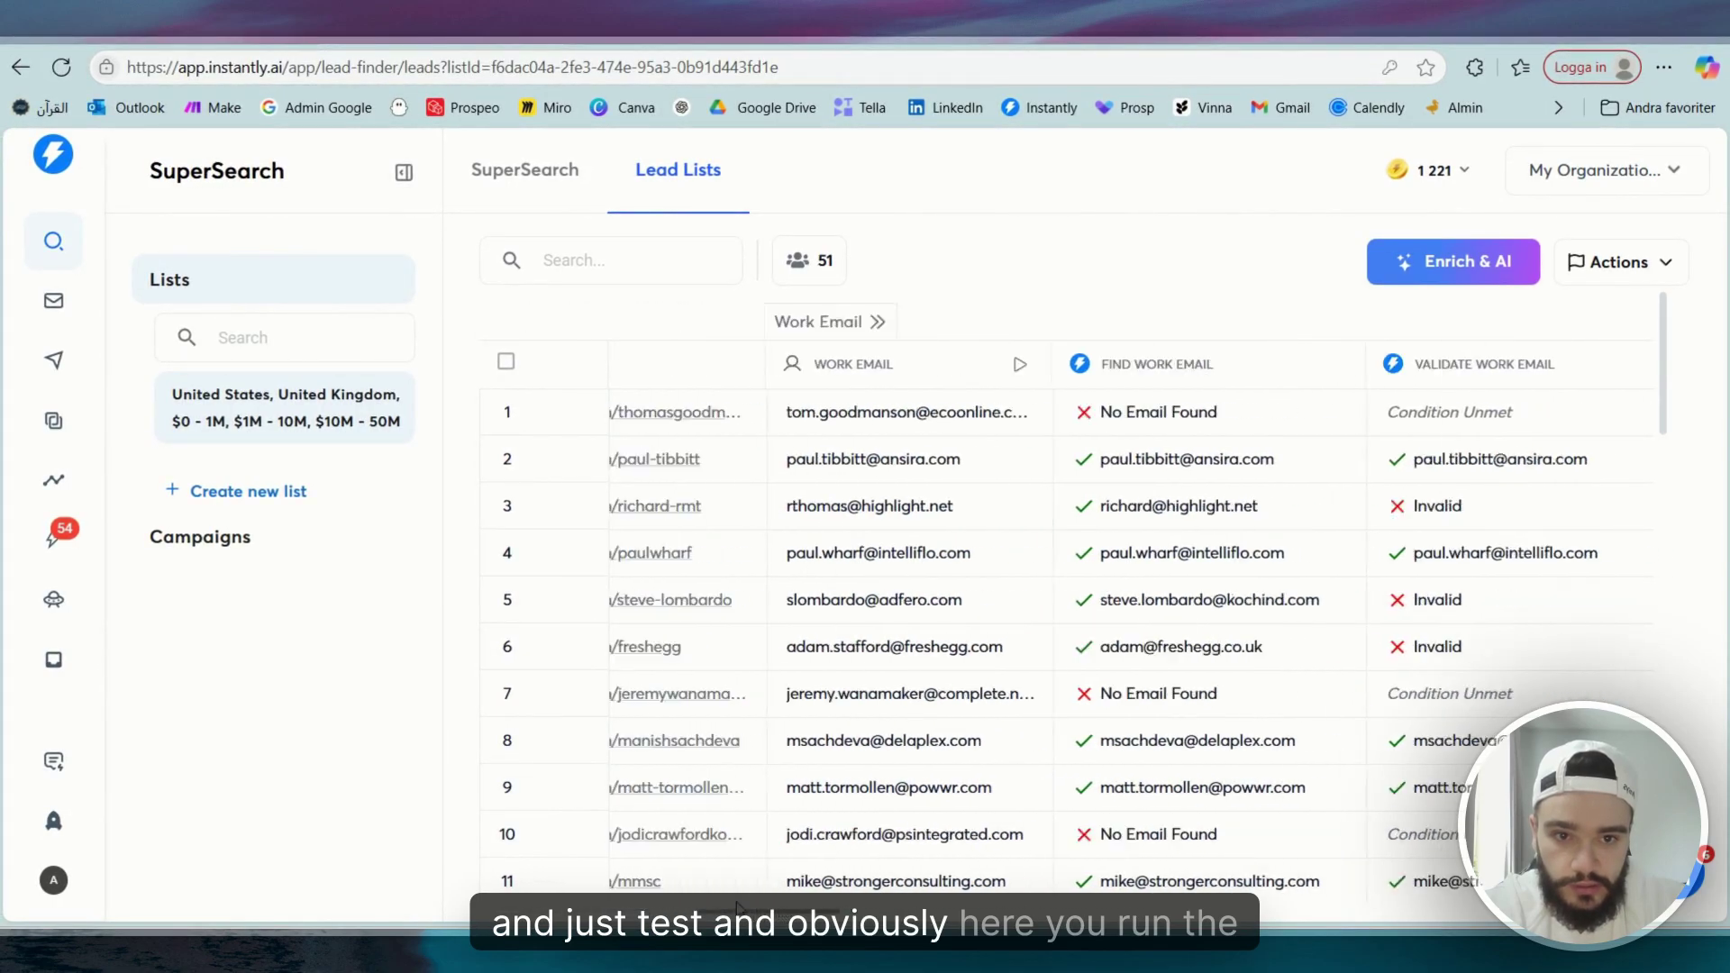
scroll(1027, 631, "right", 15)
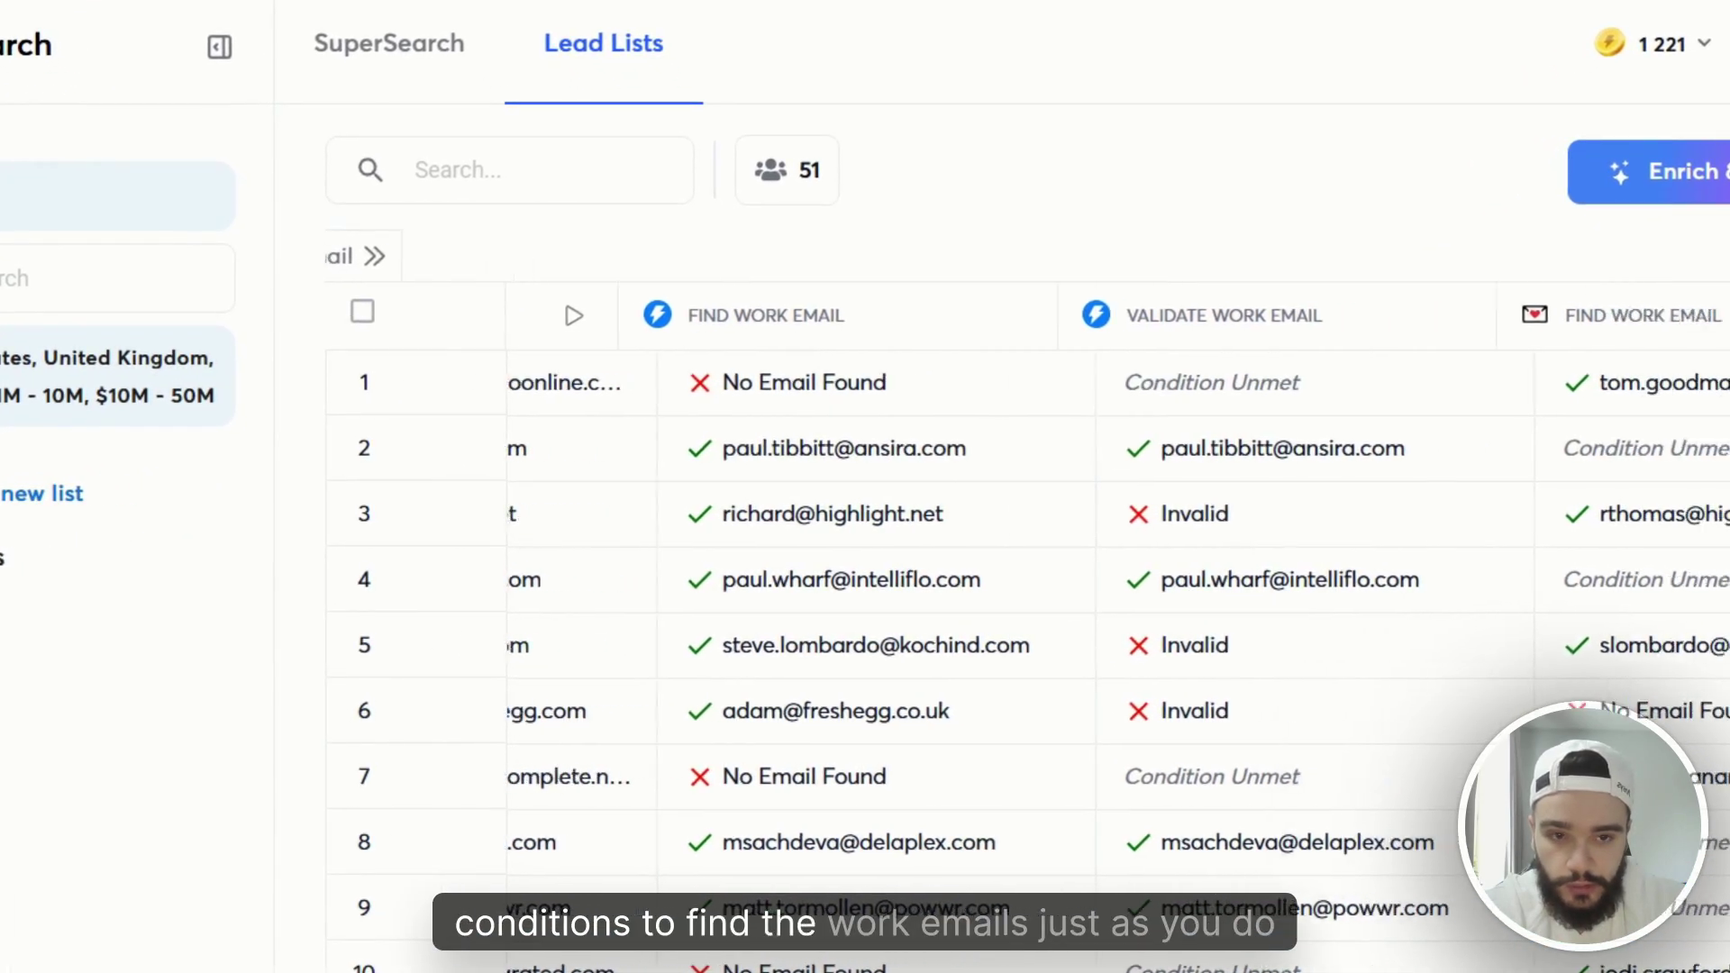
scroll(1027, 631, "right", 10)
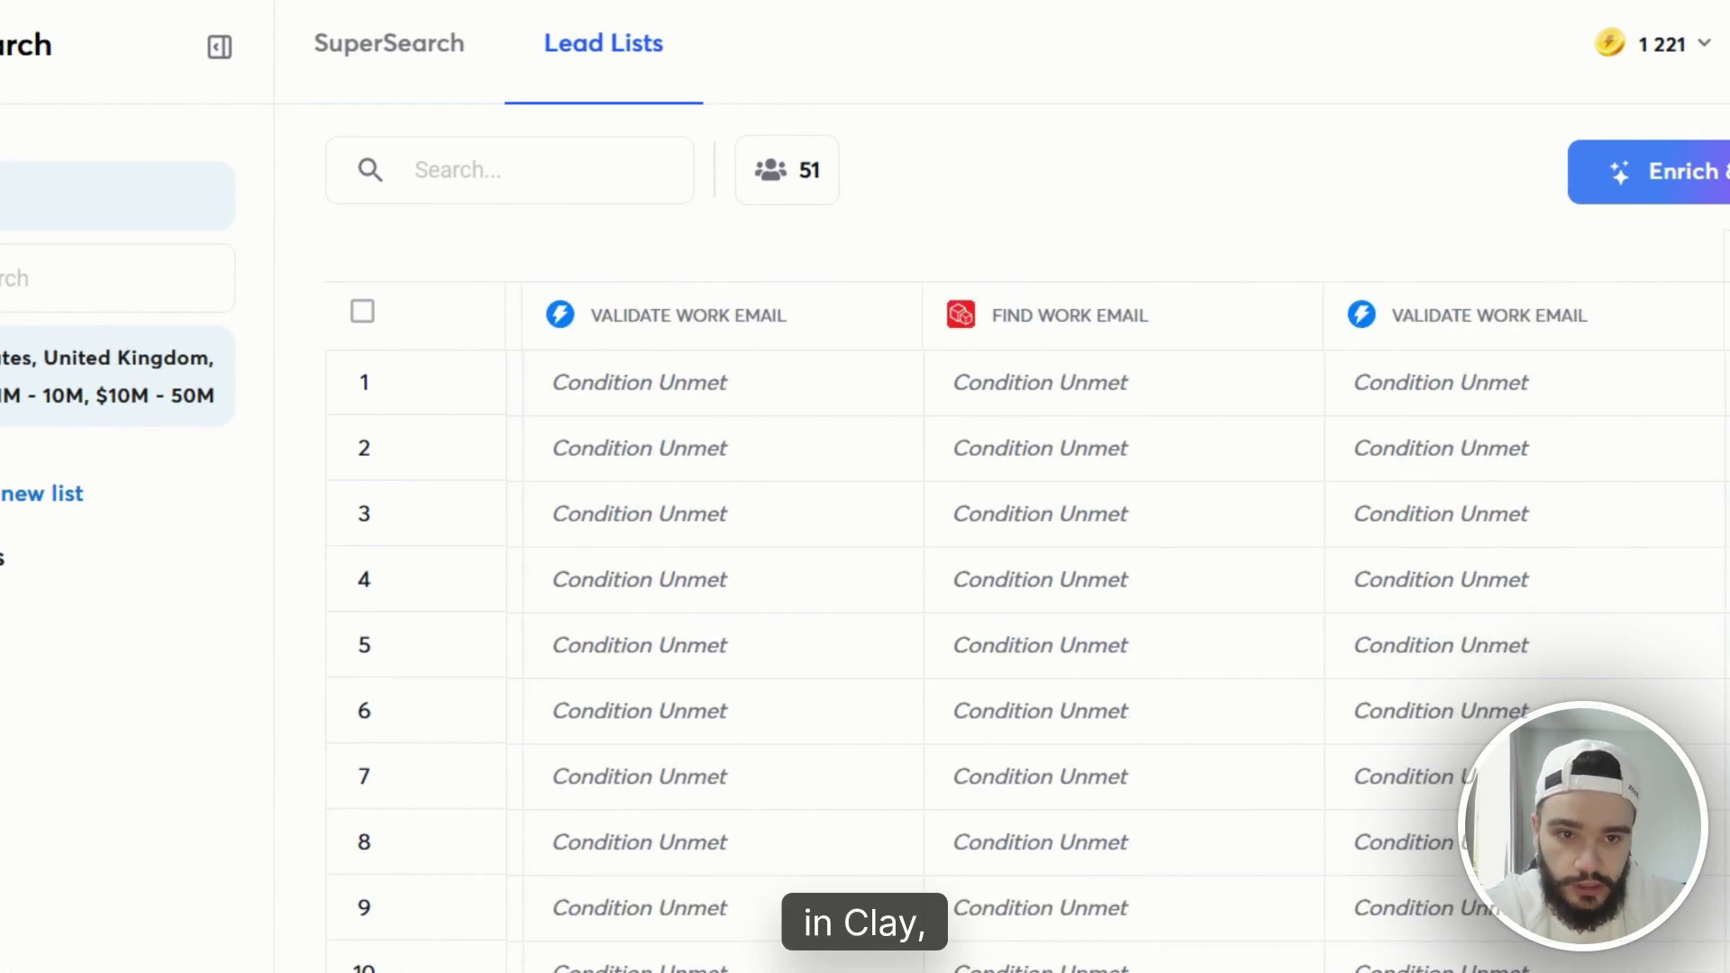
scroll(1027, 630, "left", 6)
scroll(1027, 631, "left", 8)
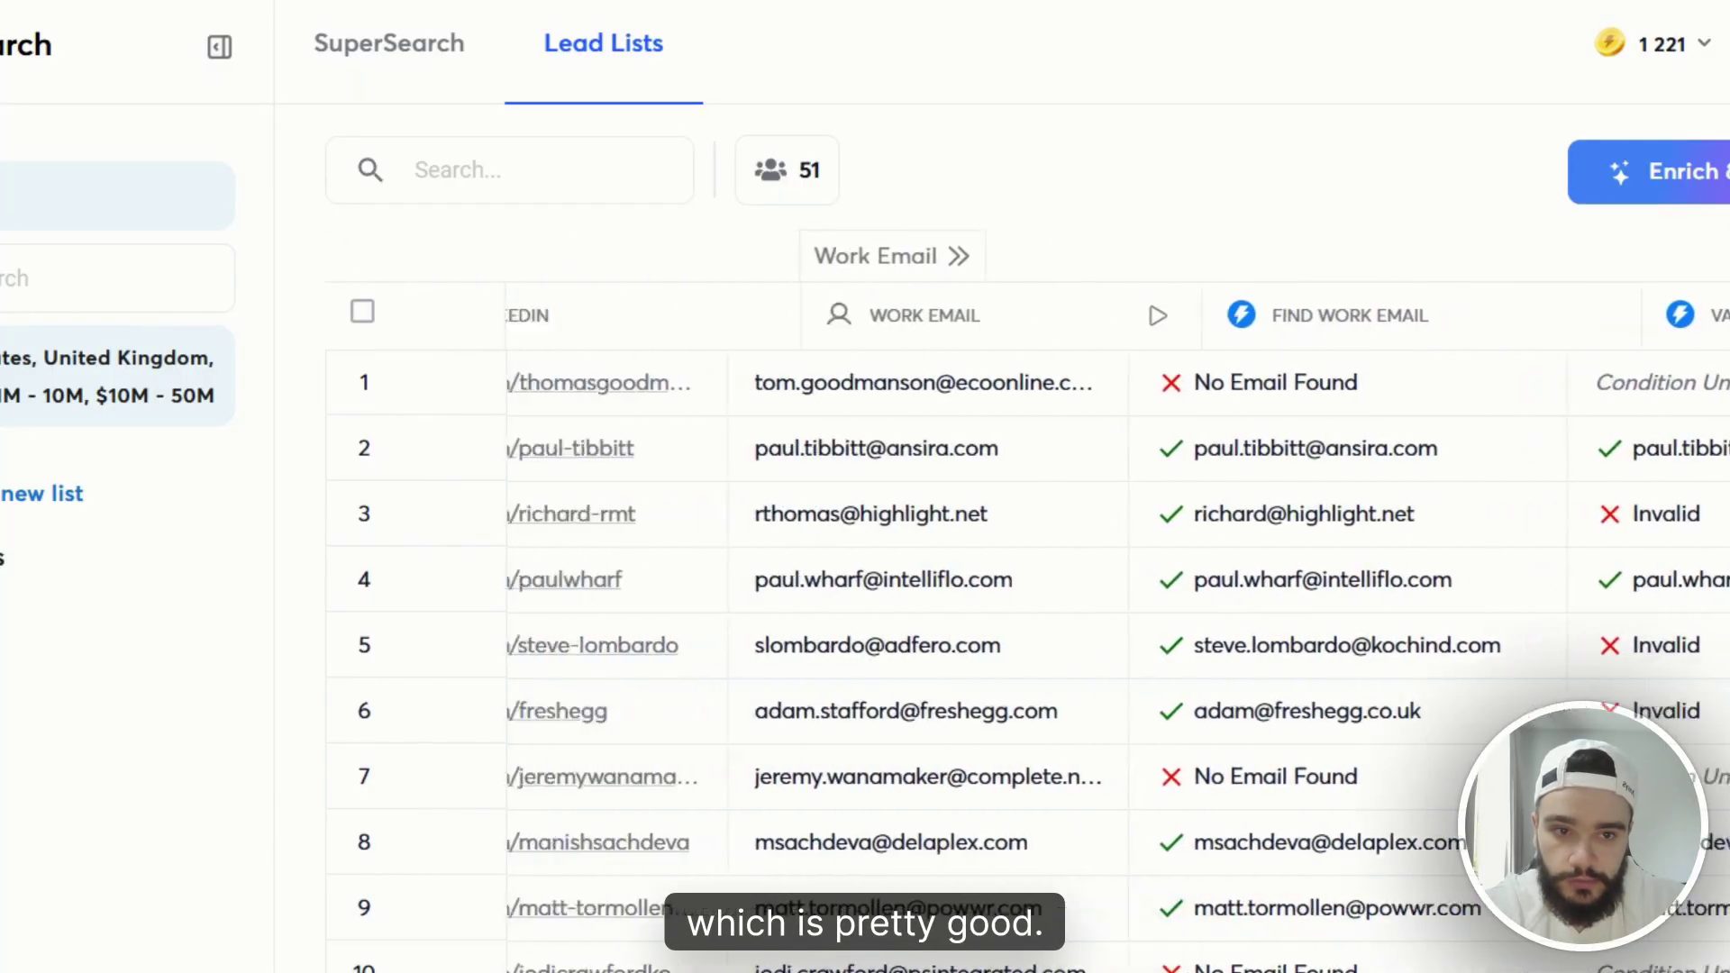
- Open the upgrade options from the Instantly credits balance and examine the Growth plan's features and monthly price
left_click(1622, 43)
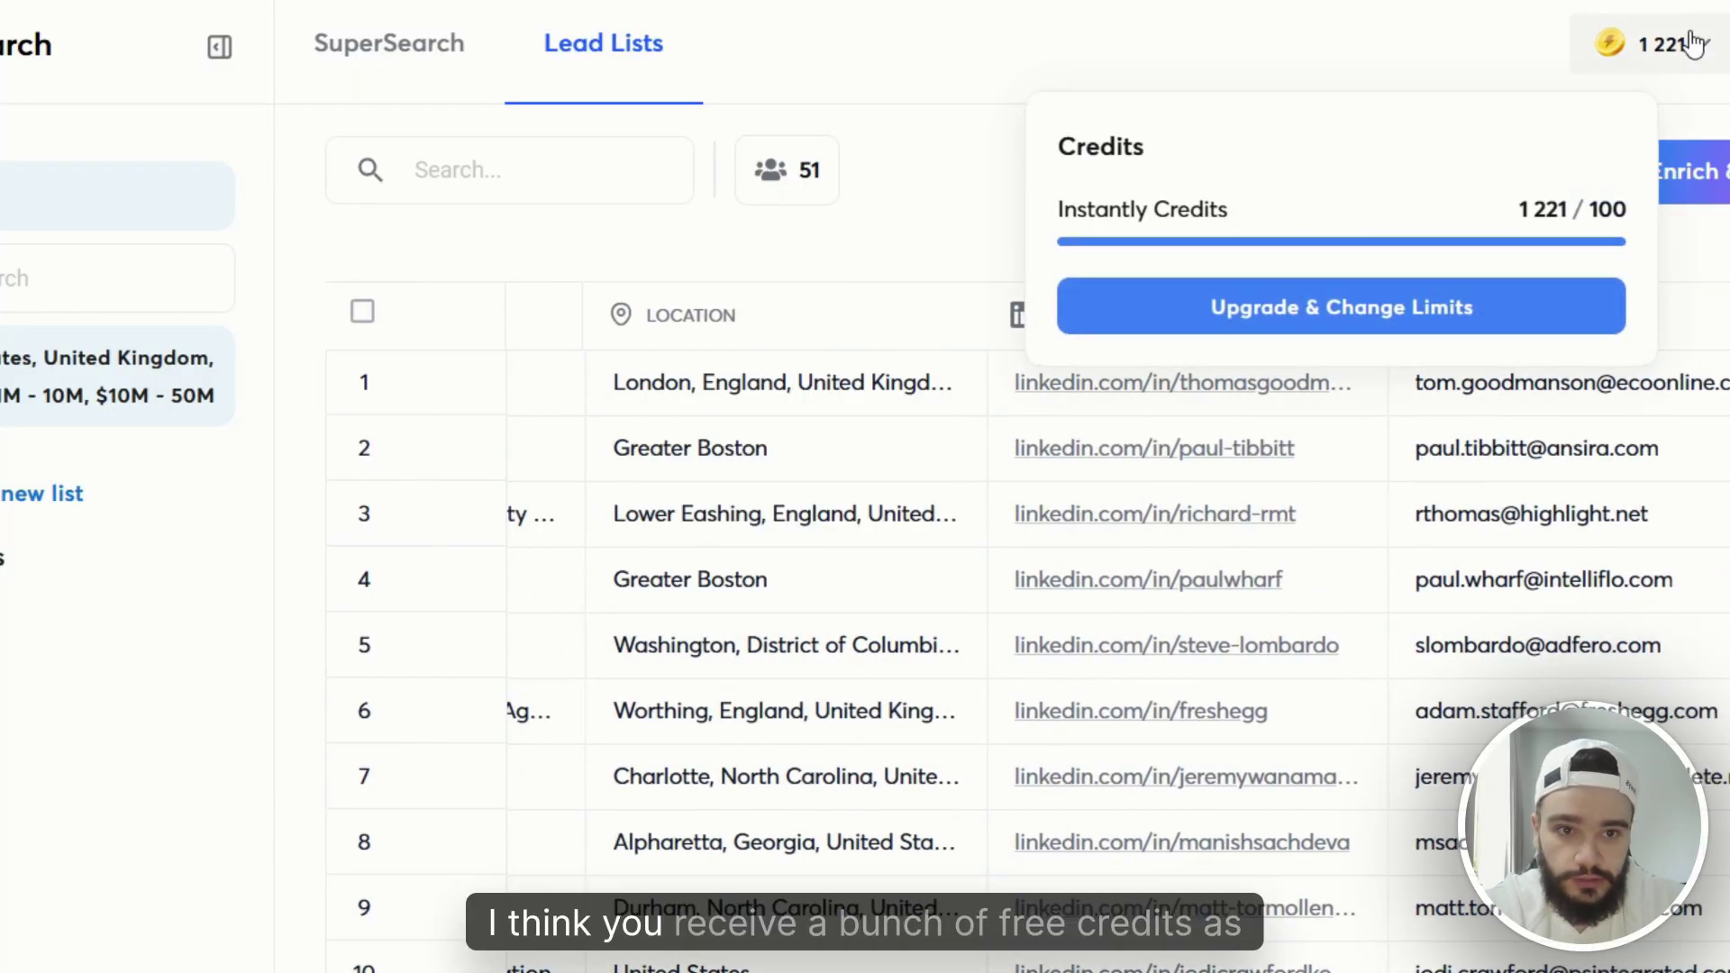
left_click(1003, 394)
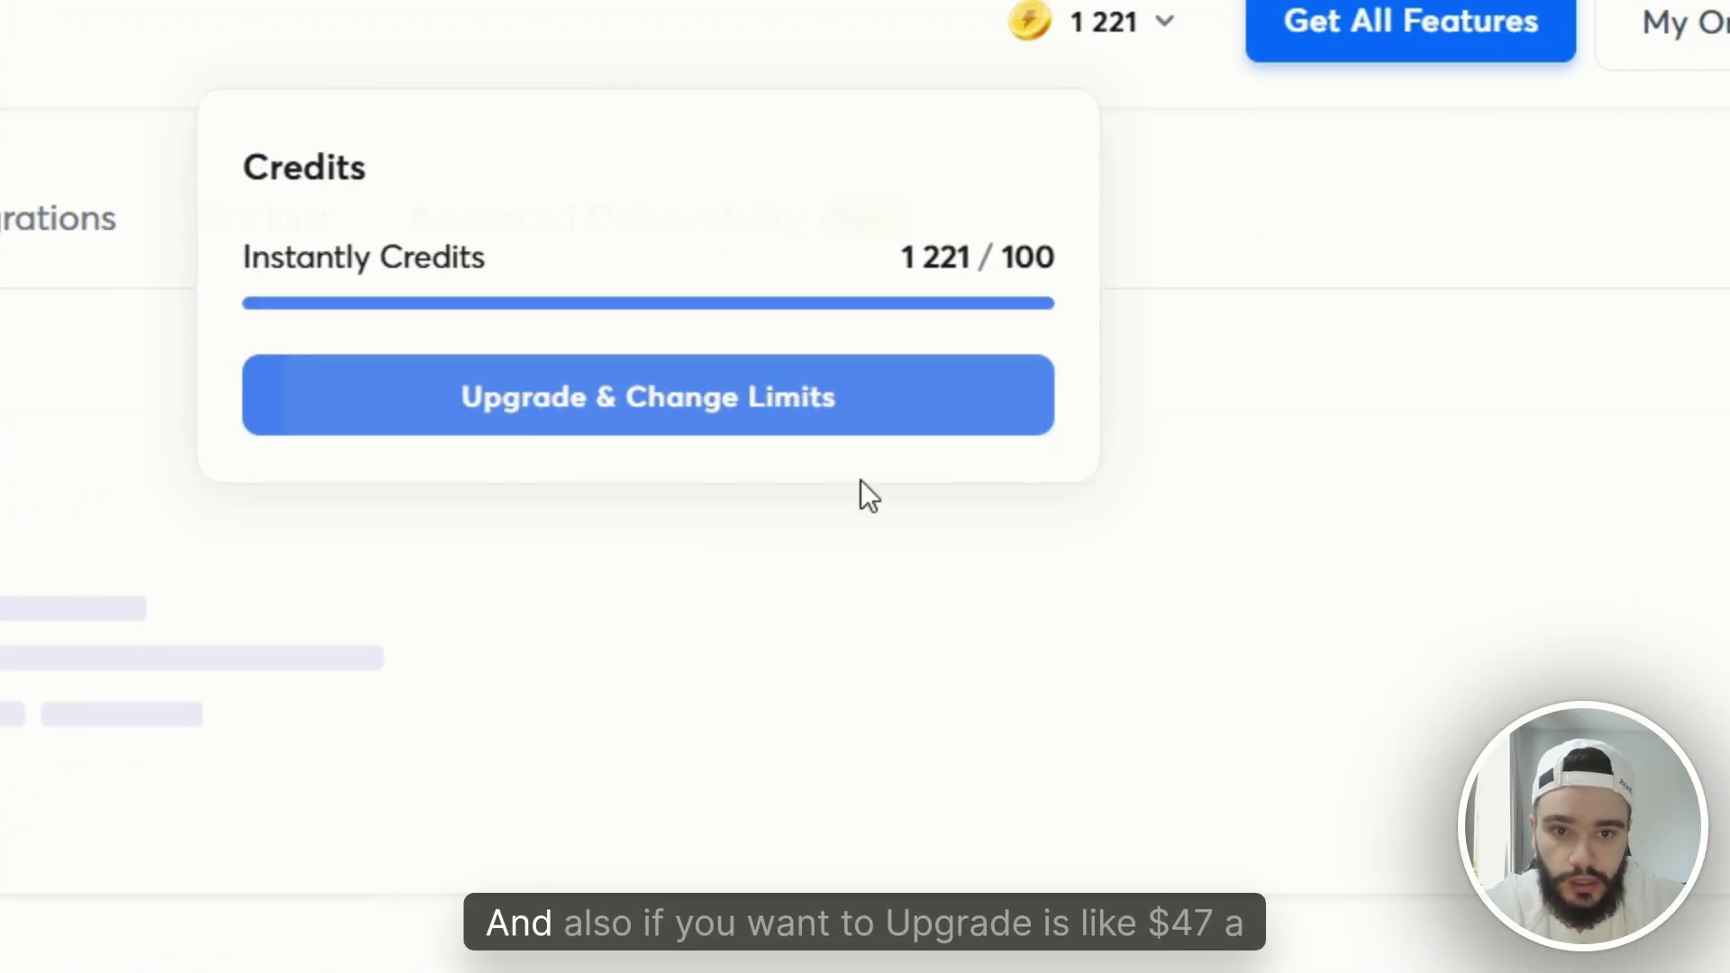
scroll(567, 791, "down", 5)
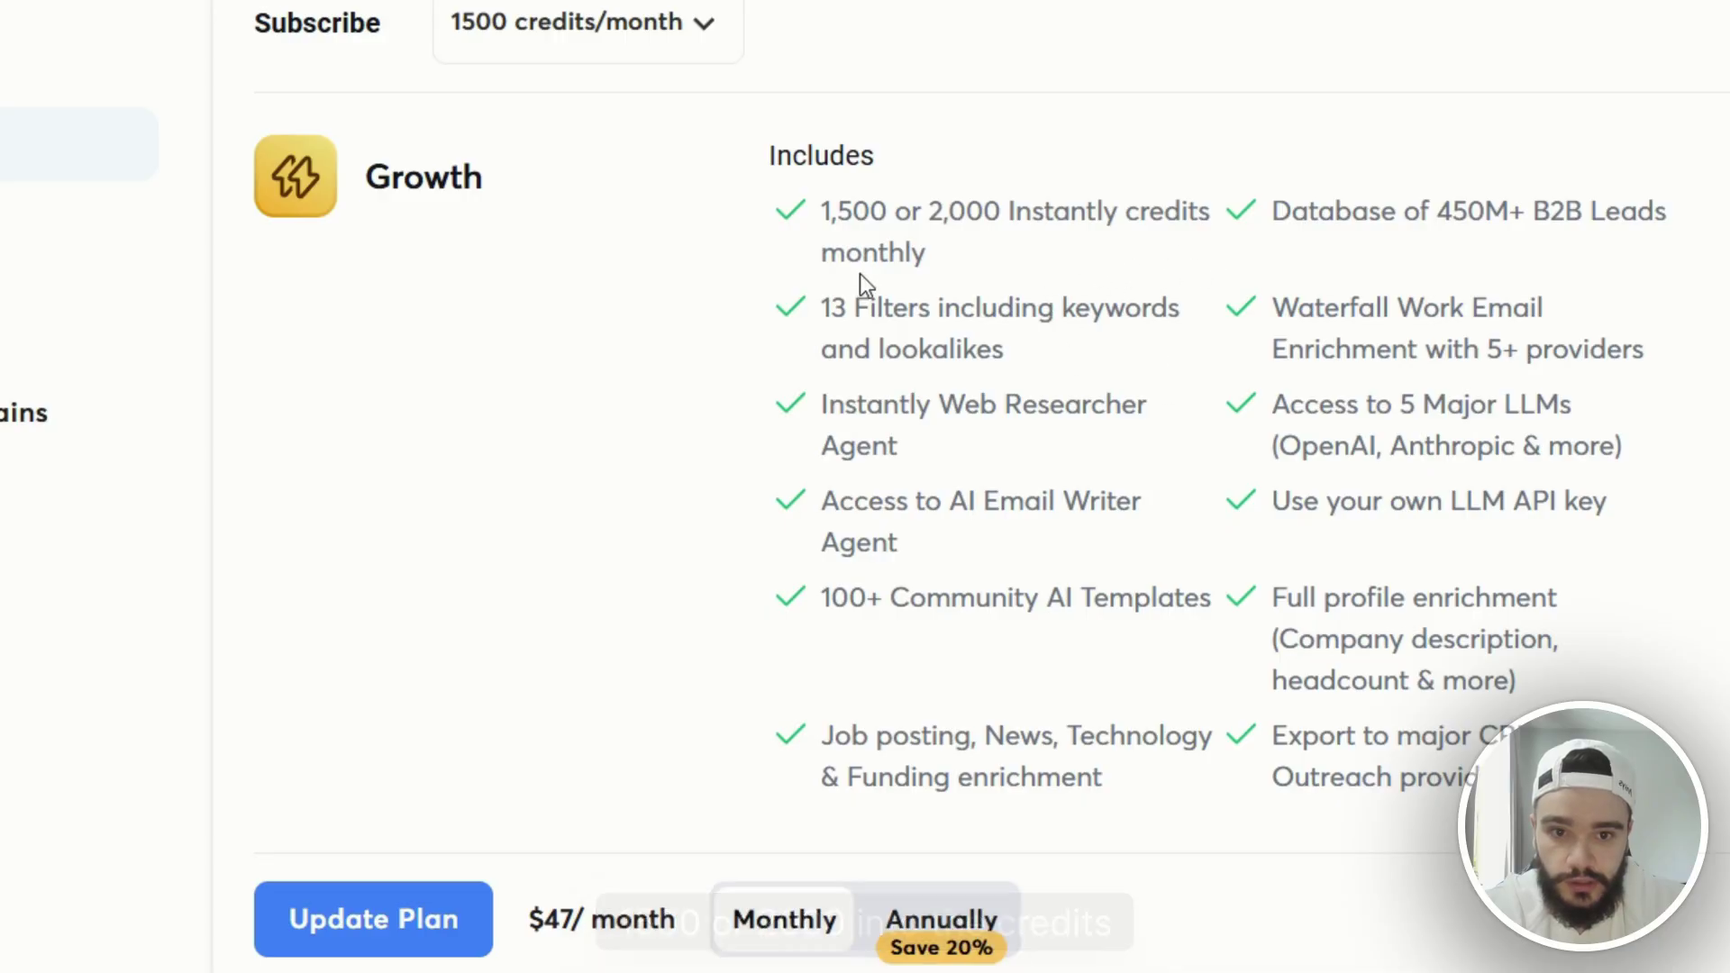
scroll(1105, 397, "up", 2)
scroll(995, 494, "down", 2)
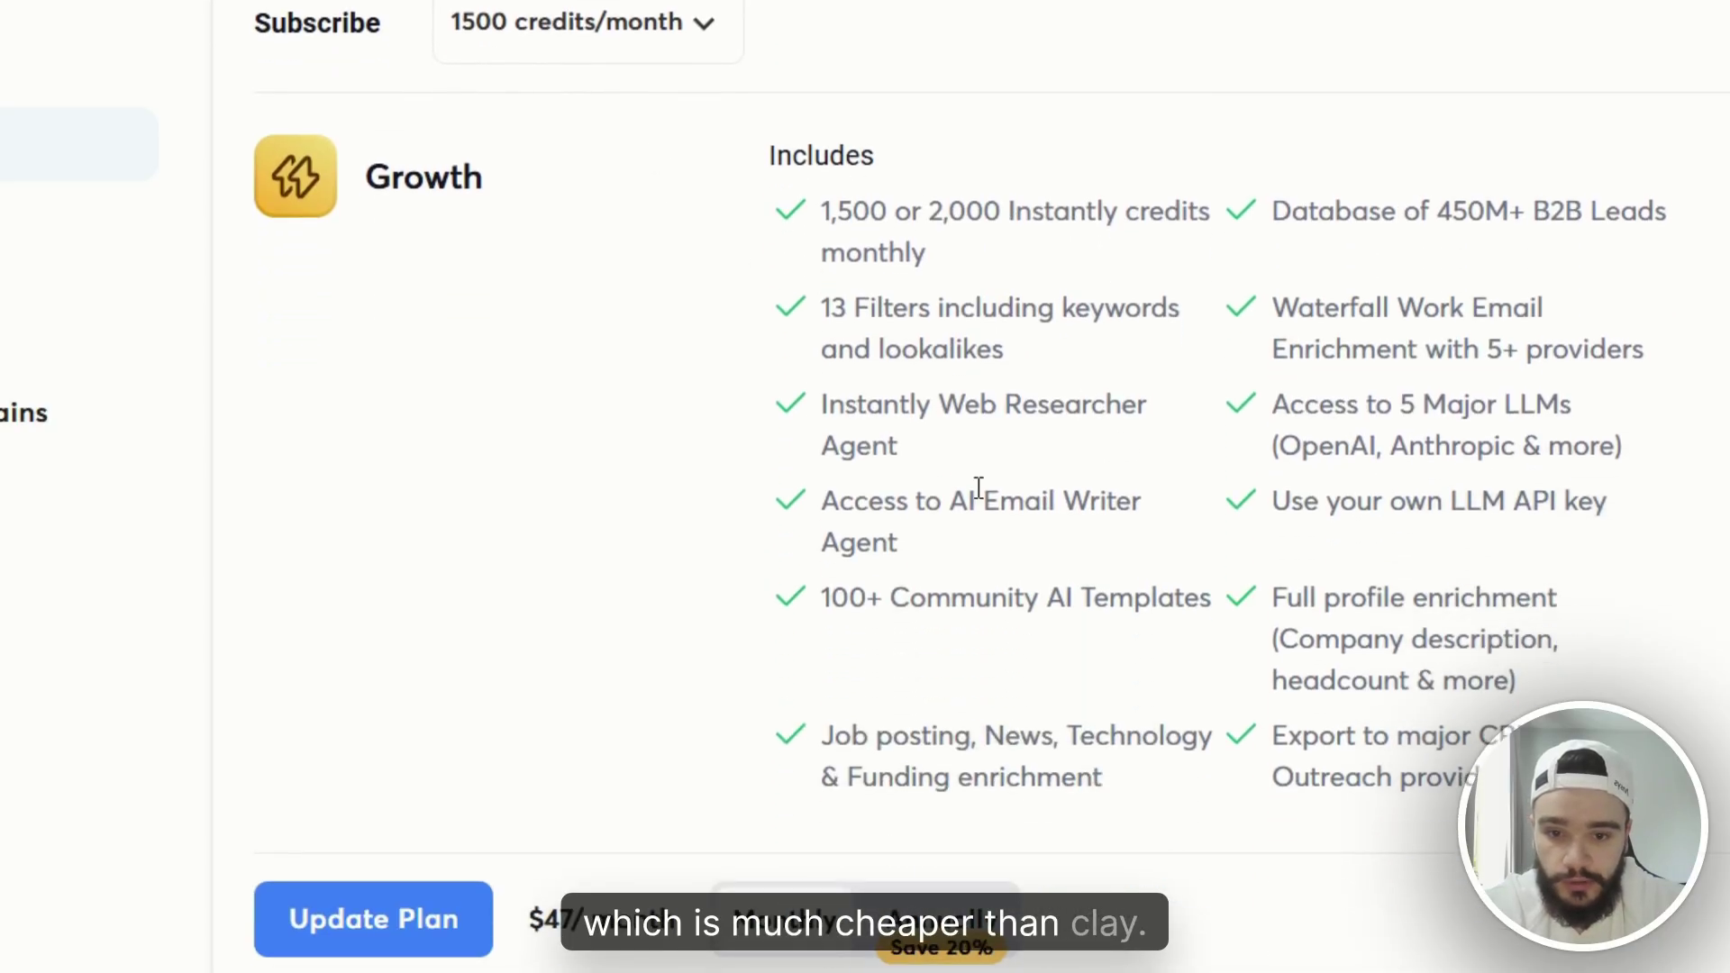
scroll(850, 722, "down", 4)
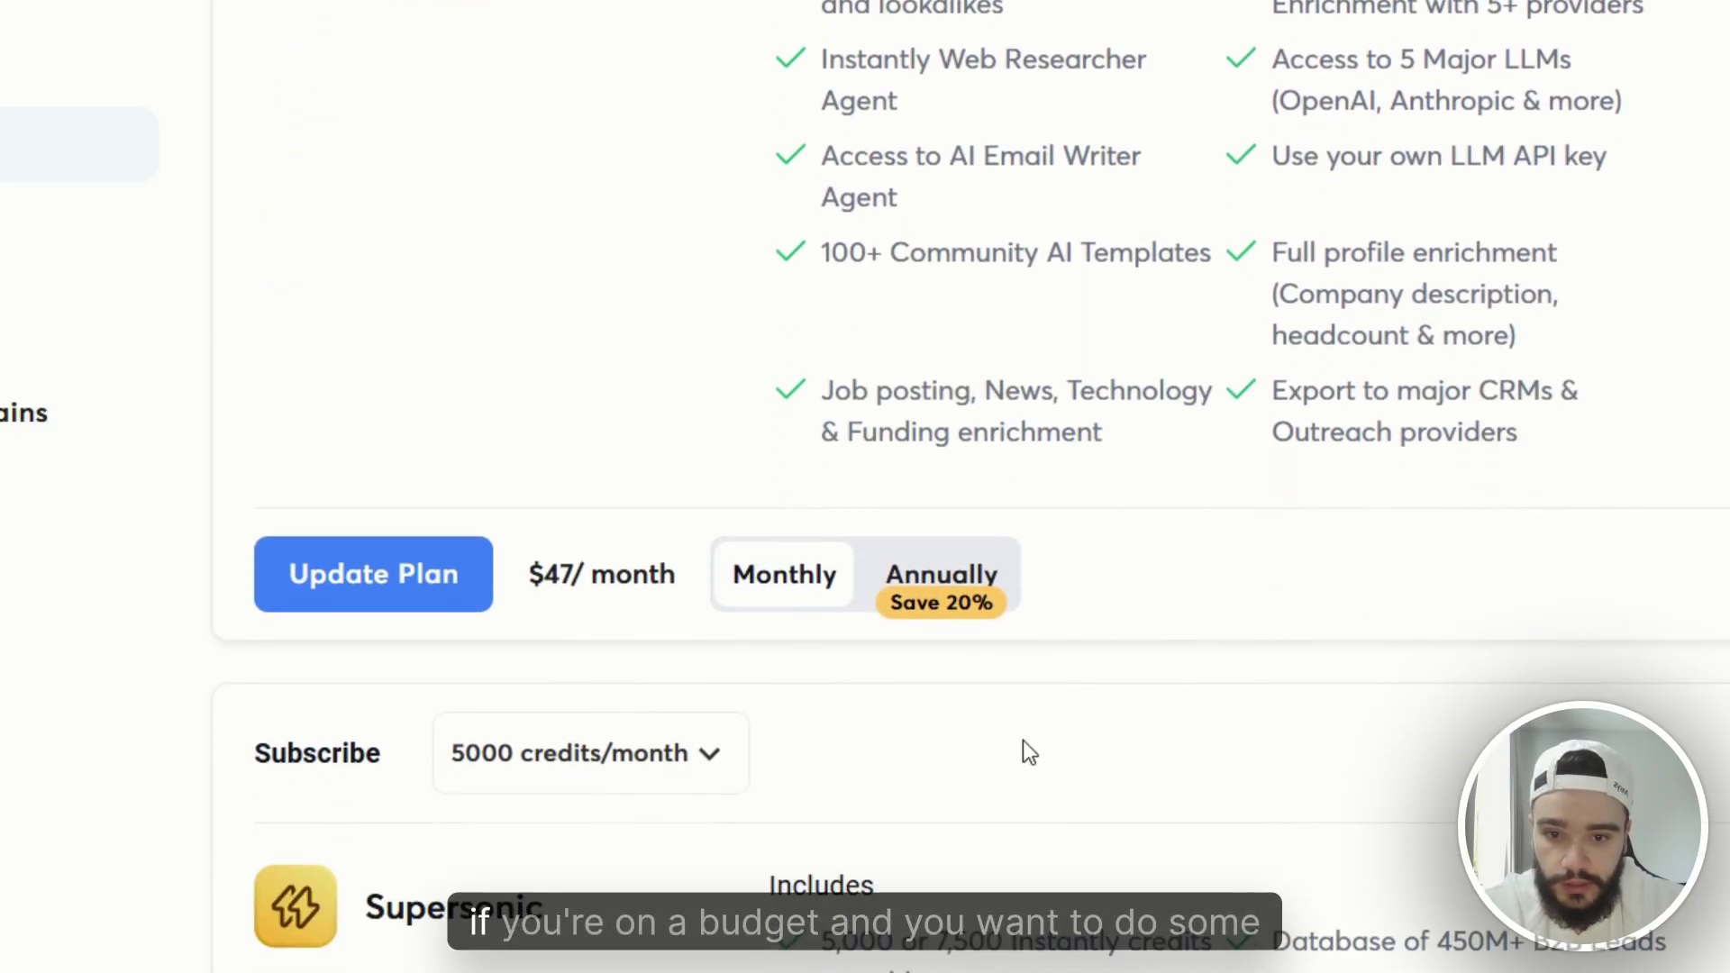
- Examine the Supersonic plan's credits, features and monthly price, and return to the current plan overview
scroll(1027, 749, "up", 4)
scroll(1306, 449, "down", 2)
scroll(988, 336, "up", 2)
scroll(419, 528, "down", 8)
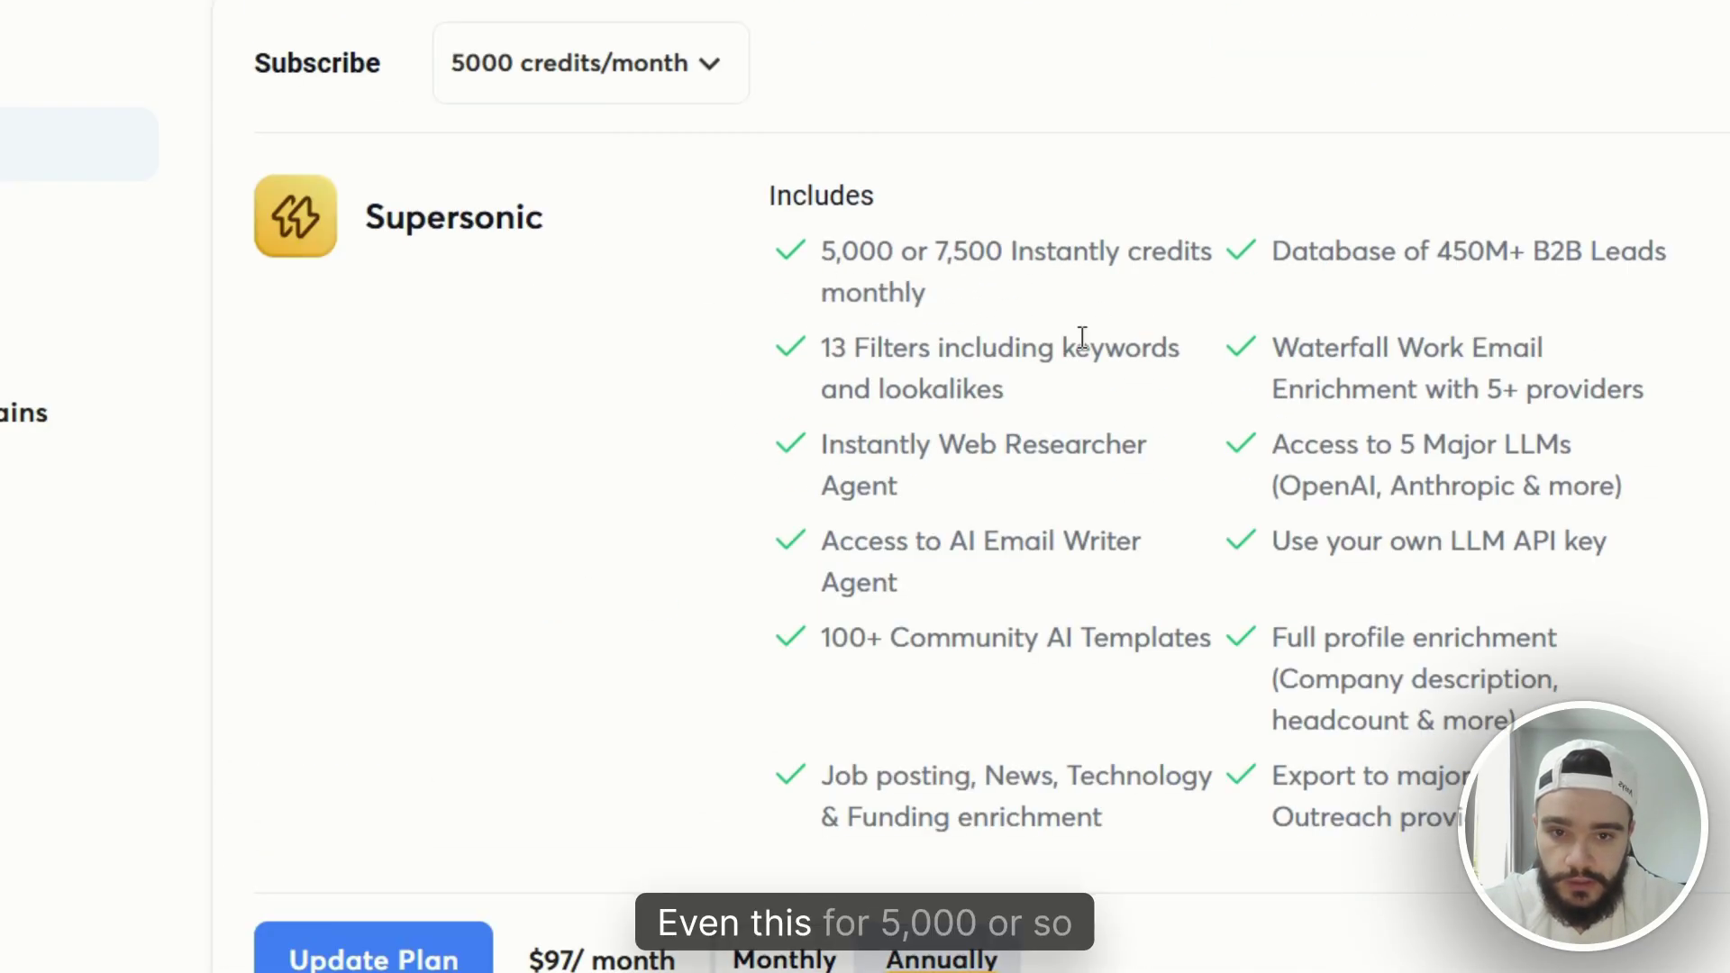
scroll(1015, 297, "down", 2)
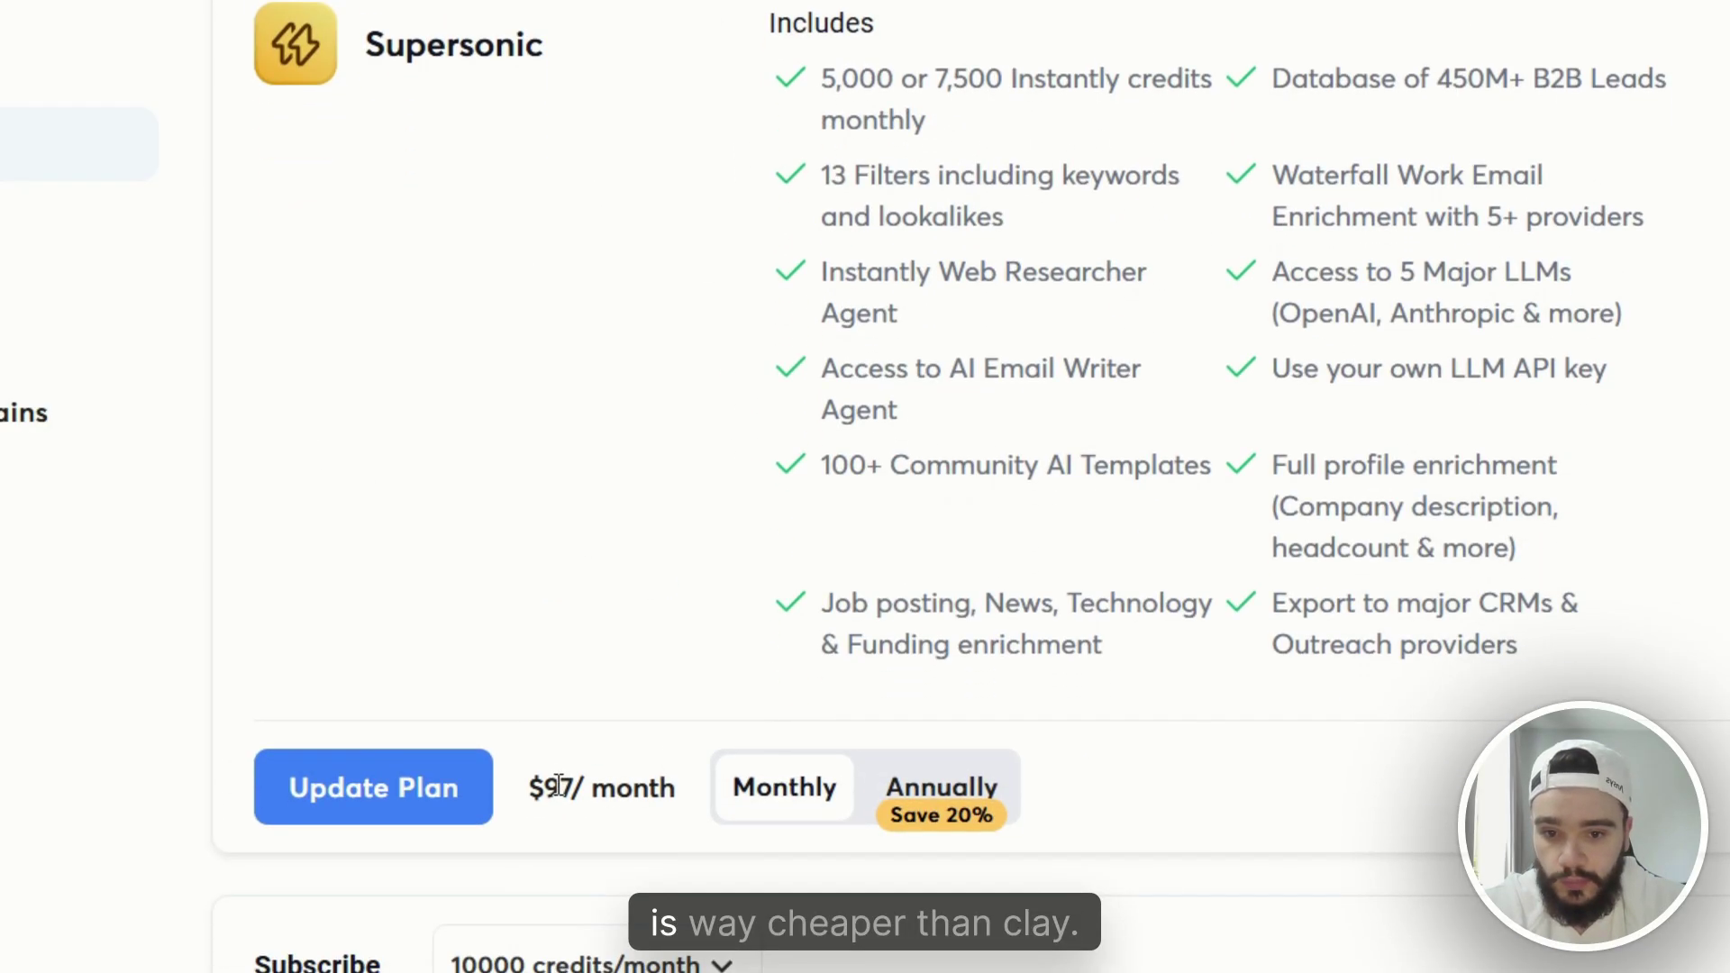
scroll(703, 849, "up", 2)
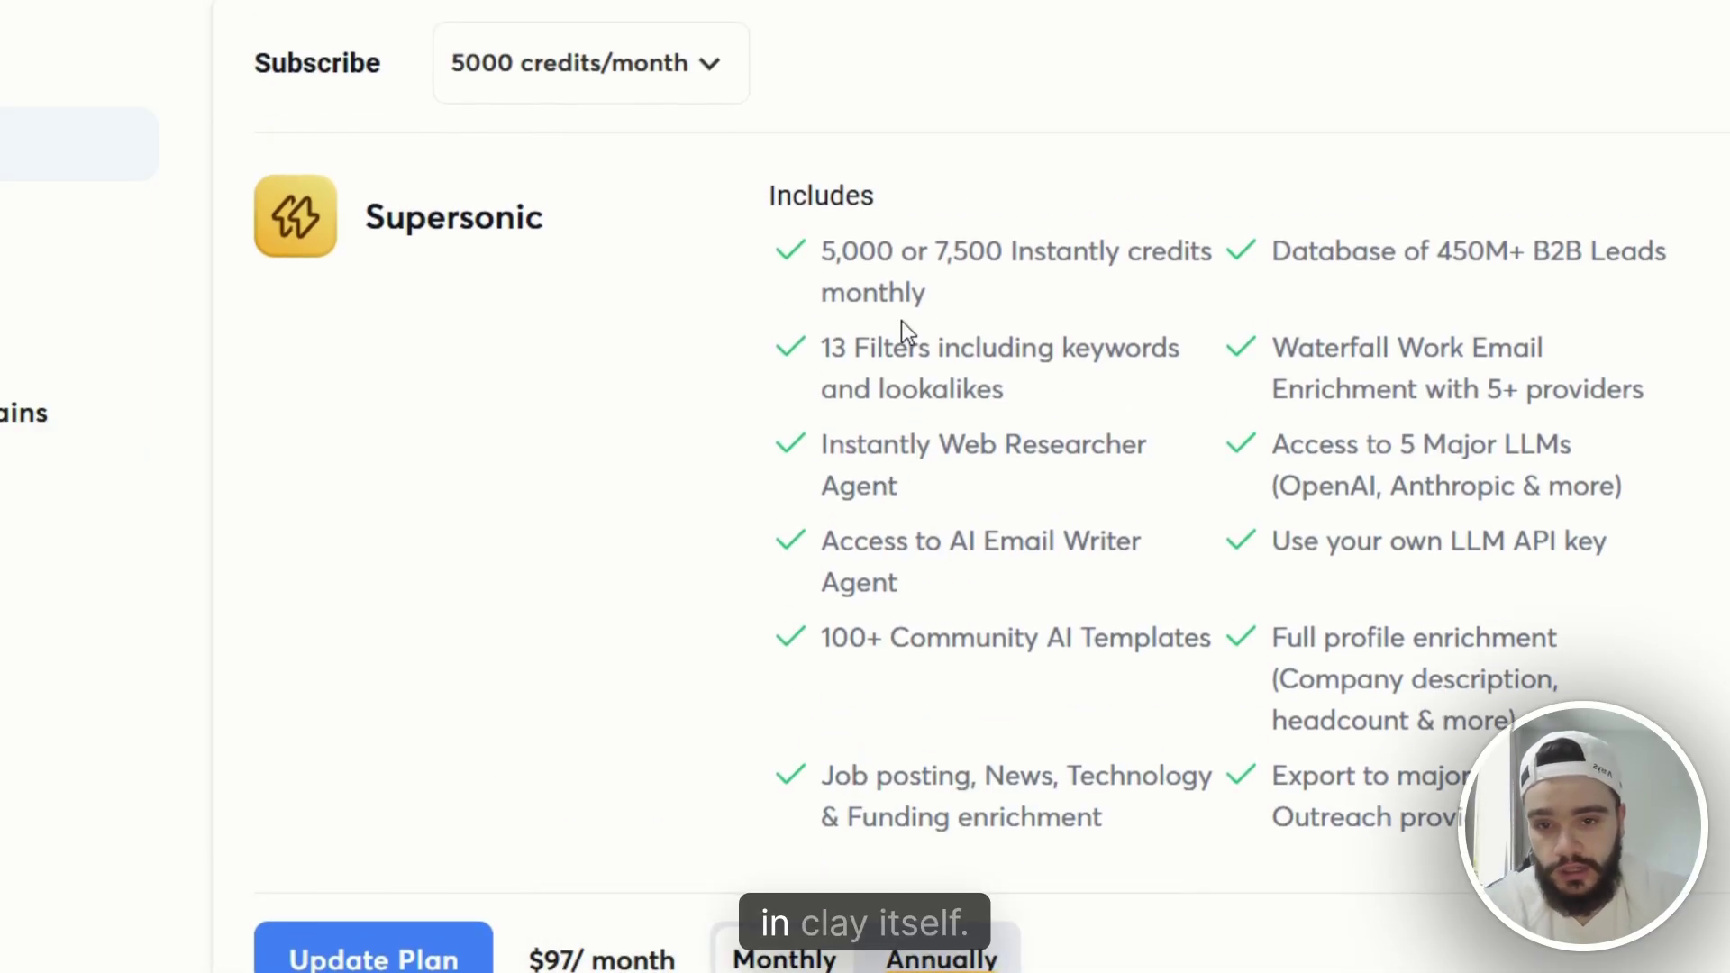
scroll(901, 333, "up", 7)
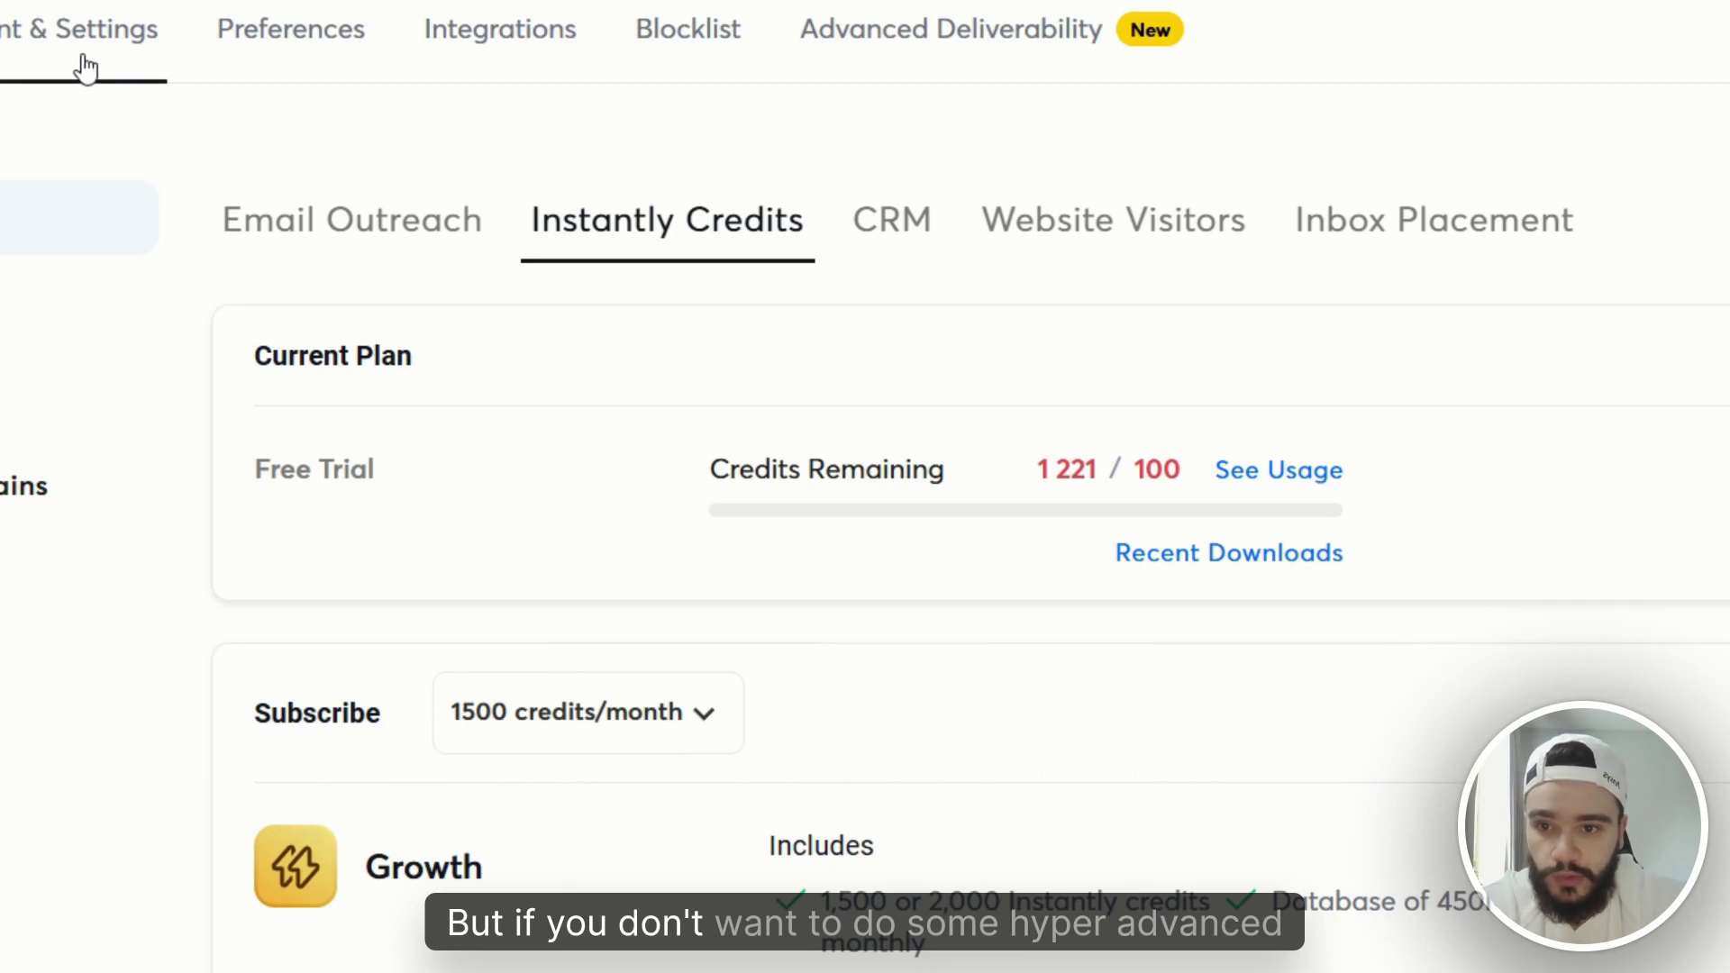